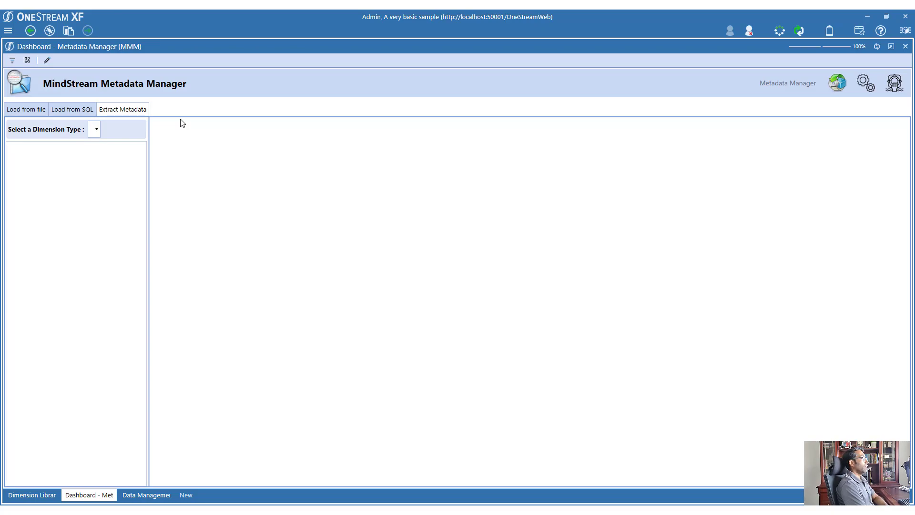
Choose UD1 as the dimension type for the metadata extract.
click(93, 131)
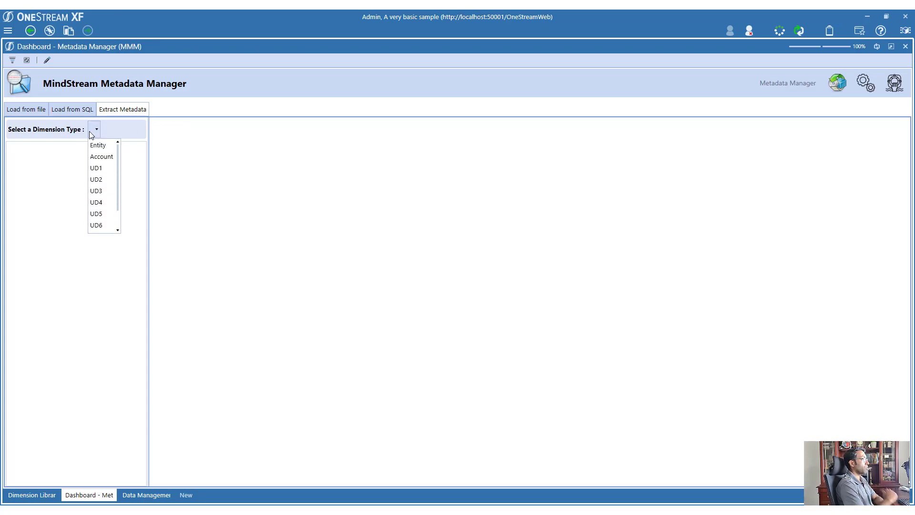
key(Down)
key(Down)
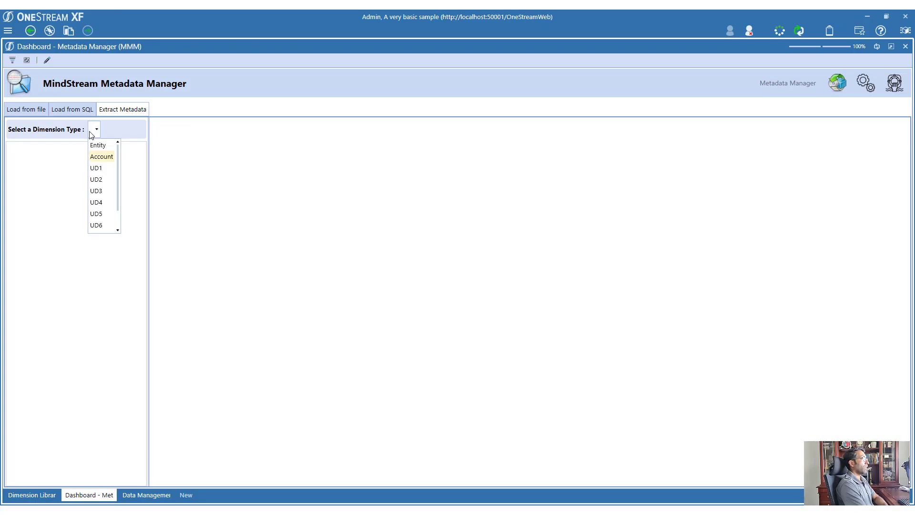
key(Up)
click(101, 168)
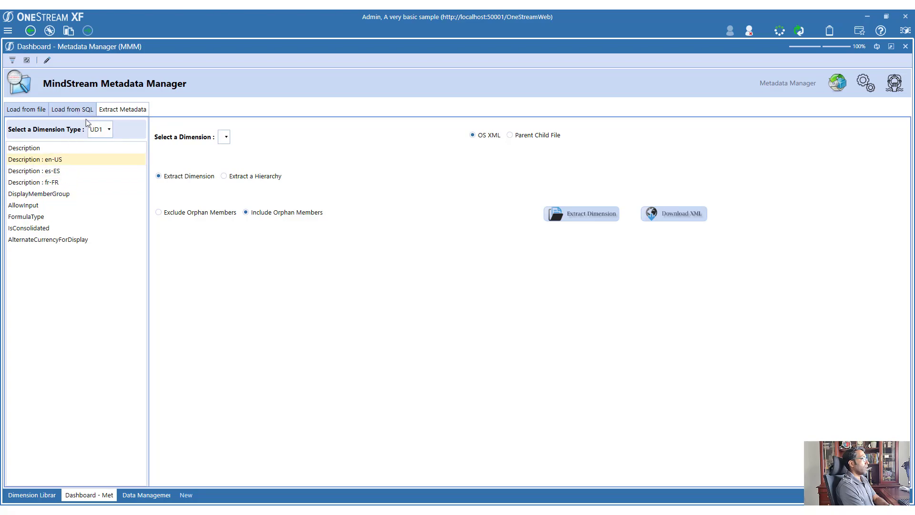
Set the dimension type to Account and choose the Measures dimension for the extract.
click(98, 130)
click(101, 158)
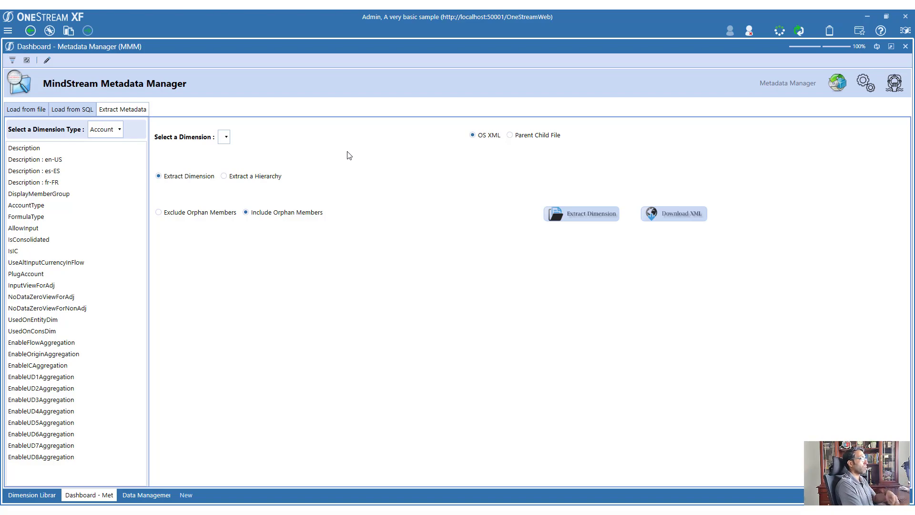
click(226, 137)
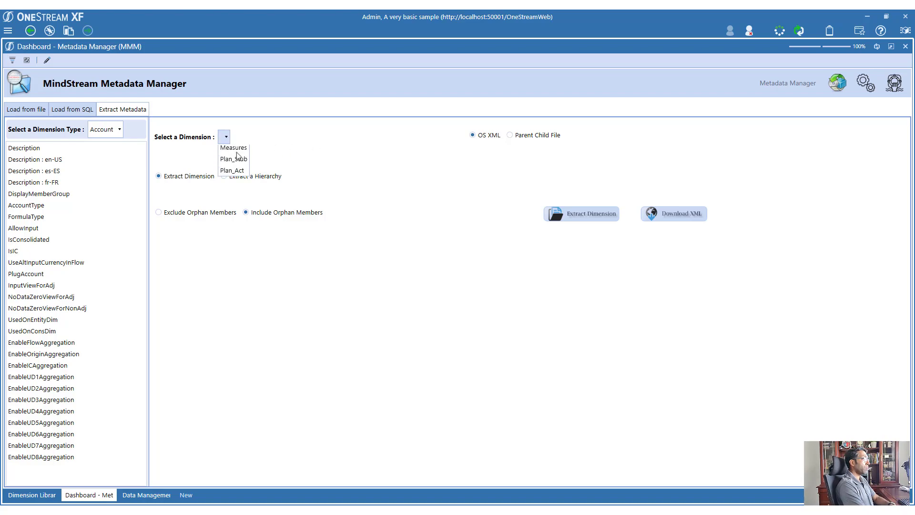
click(239, 152)
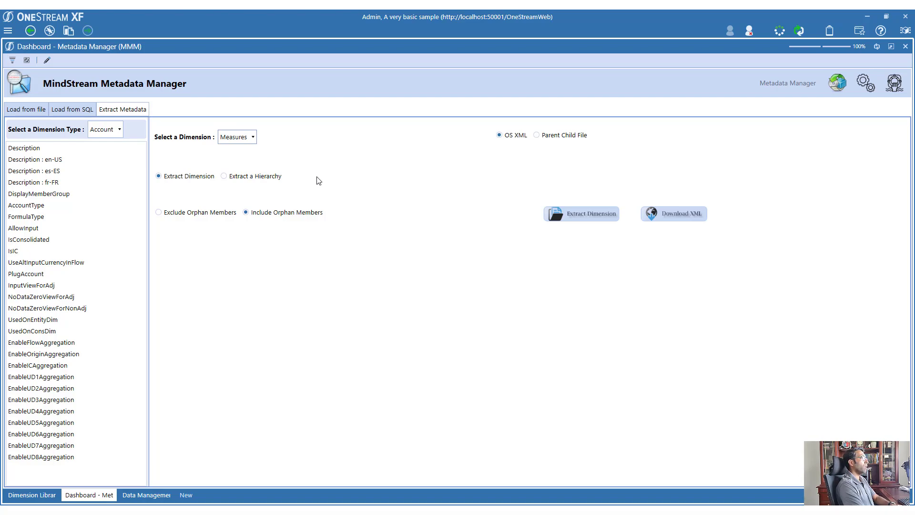
Set the extract to a hierarchy, using account member 4 - Net Income and the Descendants Inclusive filter.
click(258, 178)
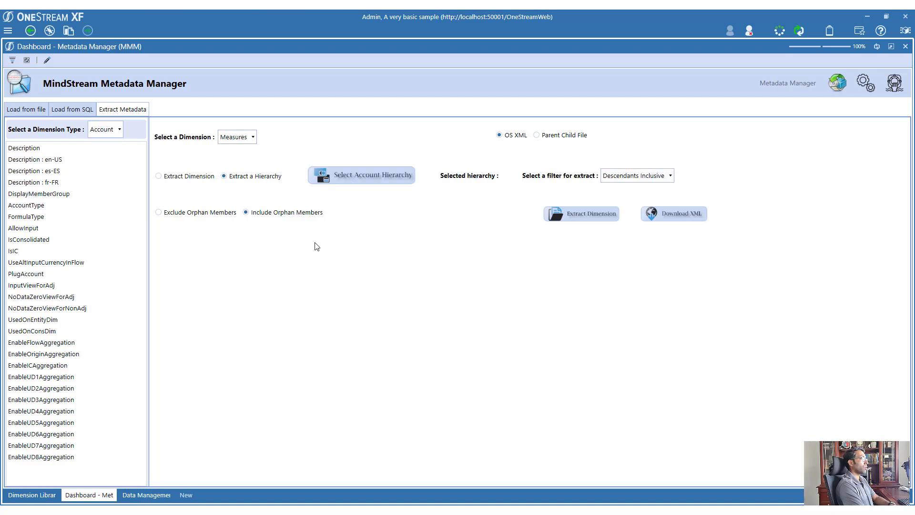
click(344, 179)
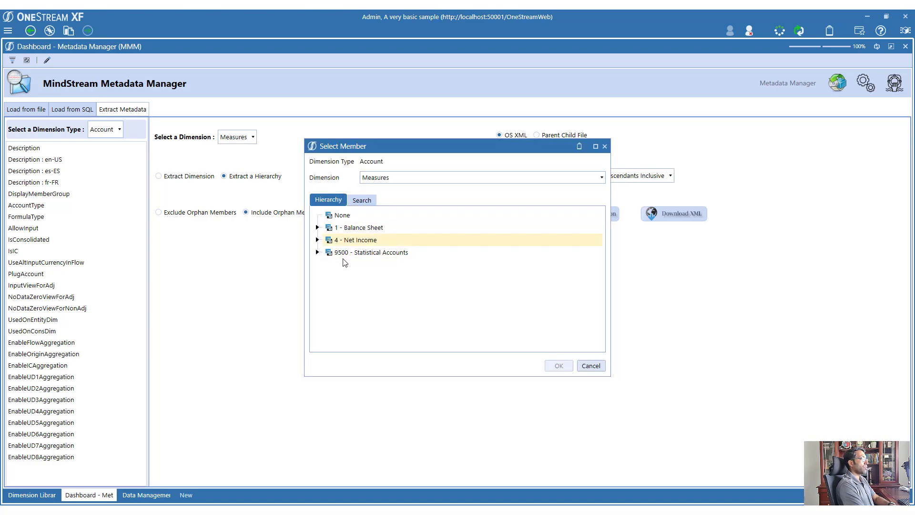
click(345, 241)
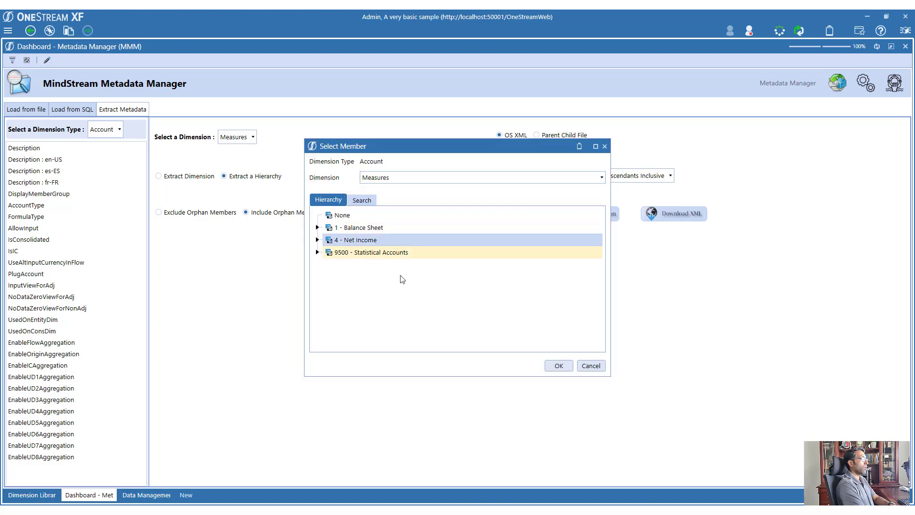
click(556, 367)
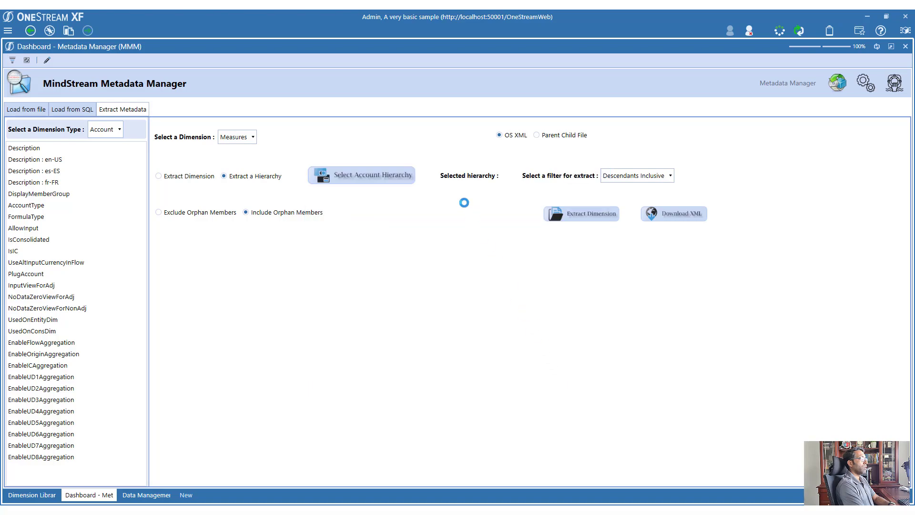
click(628, 181)
click(627, 189)
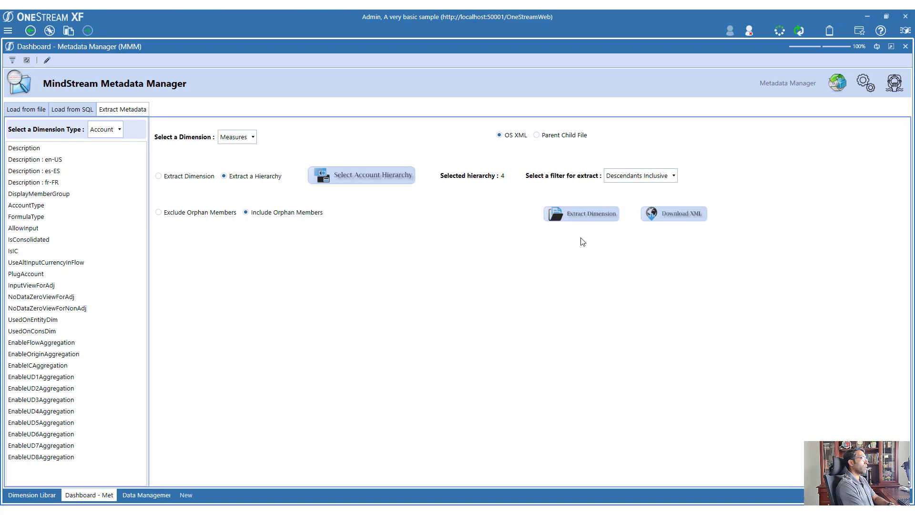
Extract the Net Income hierarchy in OS XML format and download the XML file.
click(594, 222)
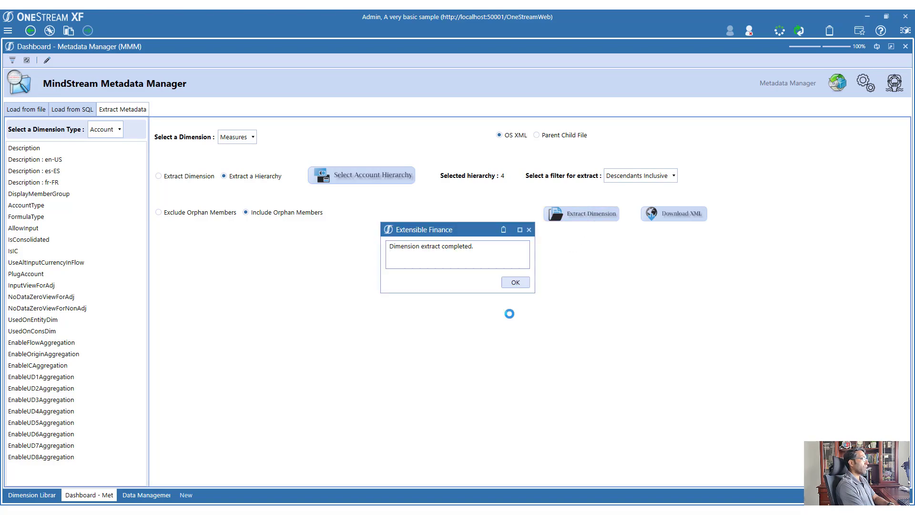
click(511, 283)
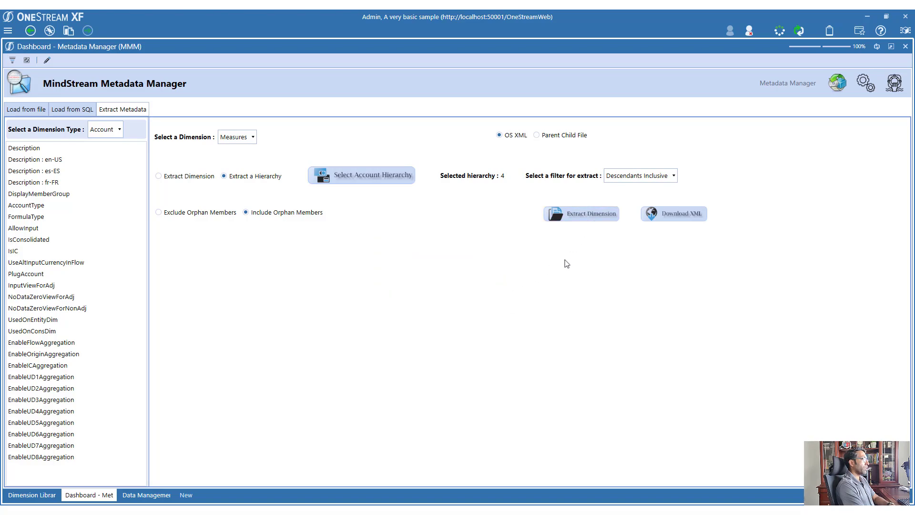
click(683, 212)
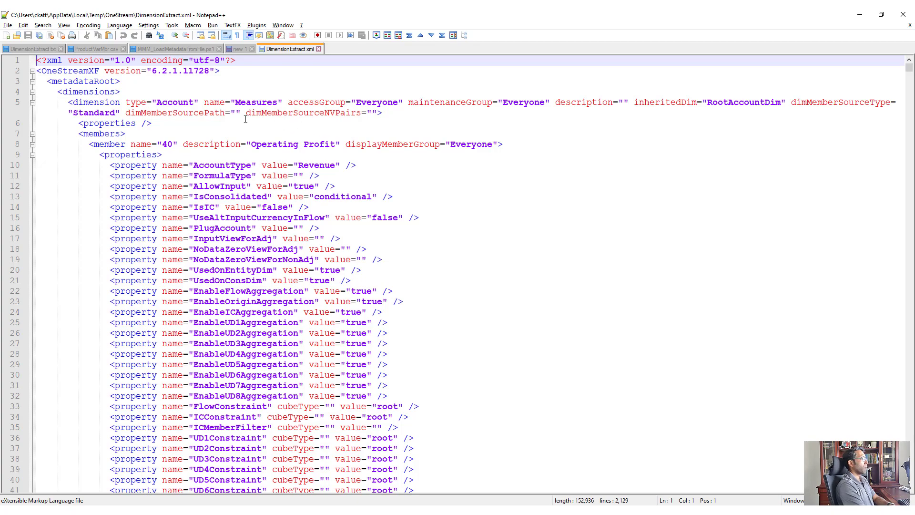
Examine the dimension header, members and properties in DimensionExtract.xml, folding the first member entries such as 40 and 400.
click(381, 113)
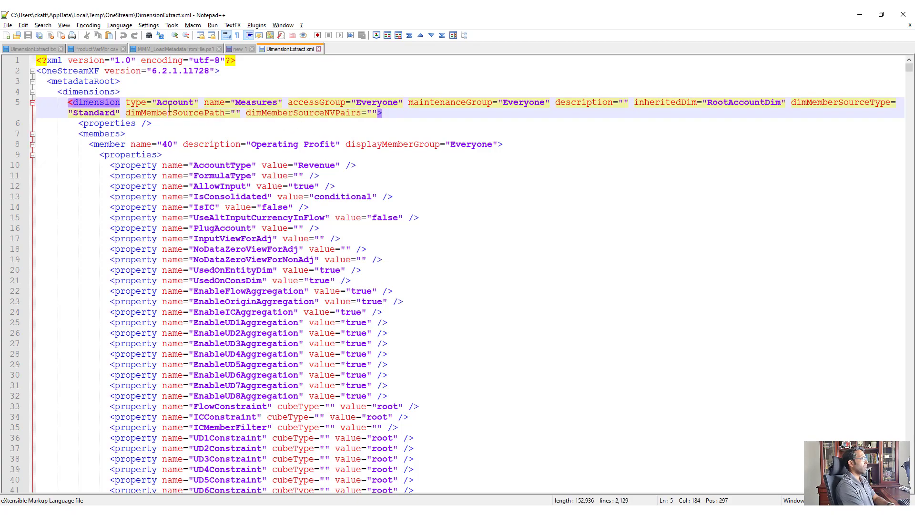
click(157, 144)
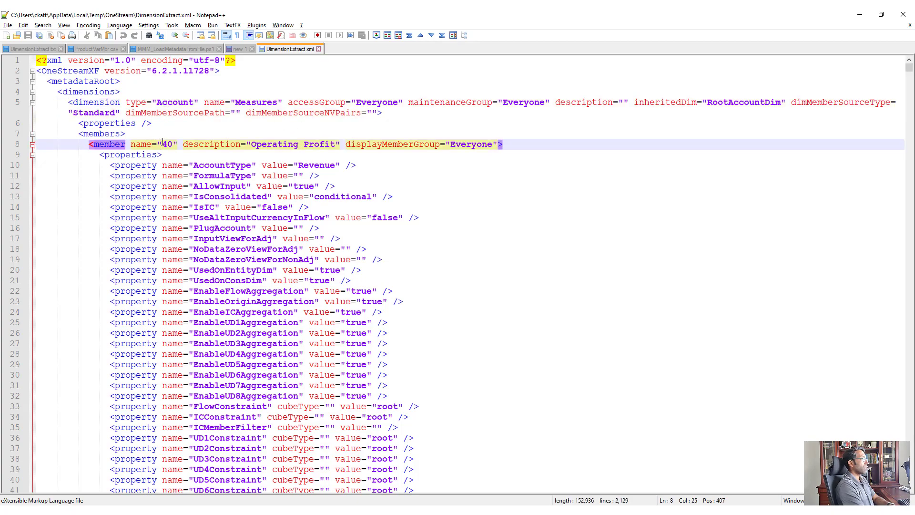
click(32, 145)
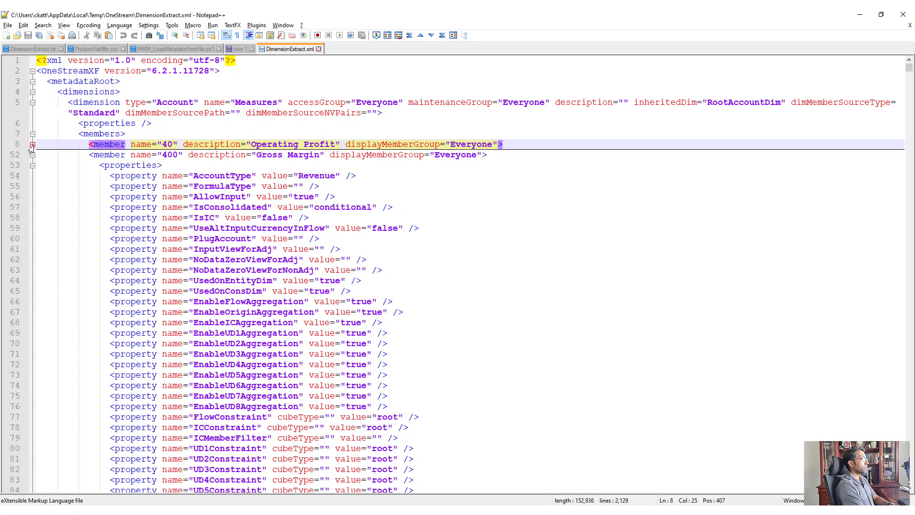
click(191, 229)
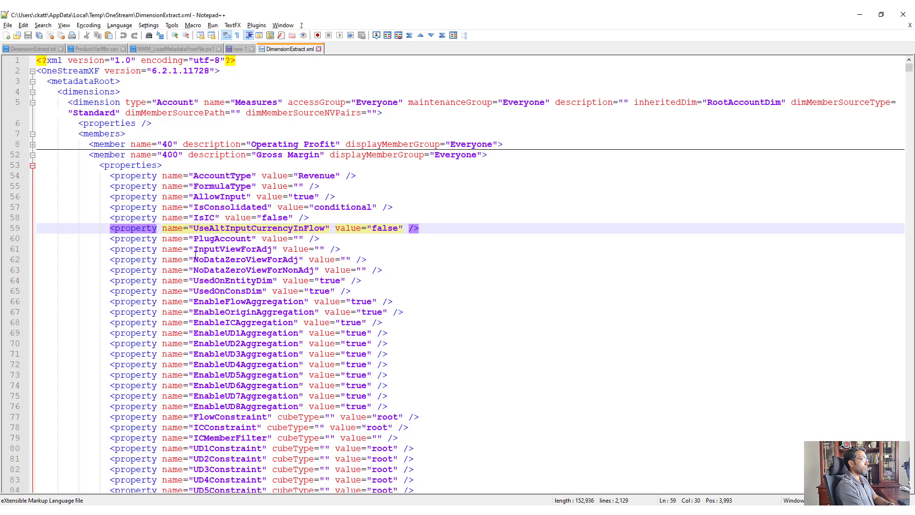
click(194, 252)
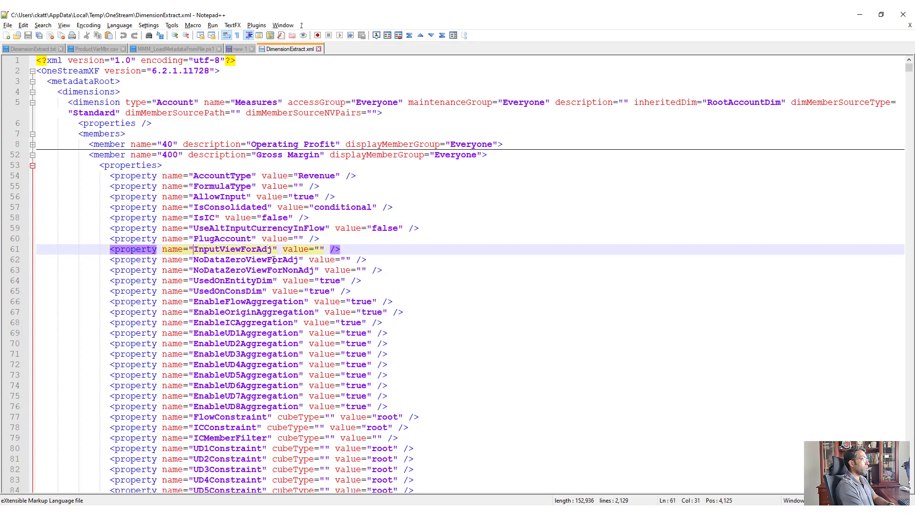
click(30, 156)
click(30, 166)
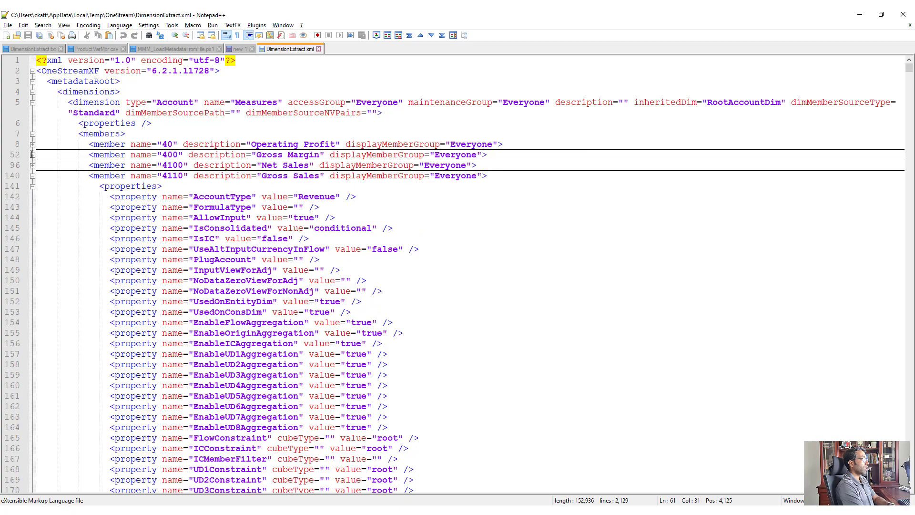
Fold the whole members section and examine the parent-child relationships of accounts 4 and 40.
click(32, 134)
click(160, 154)
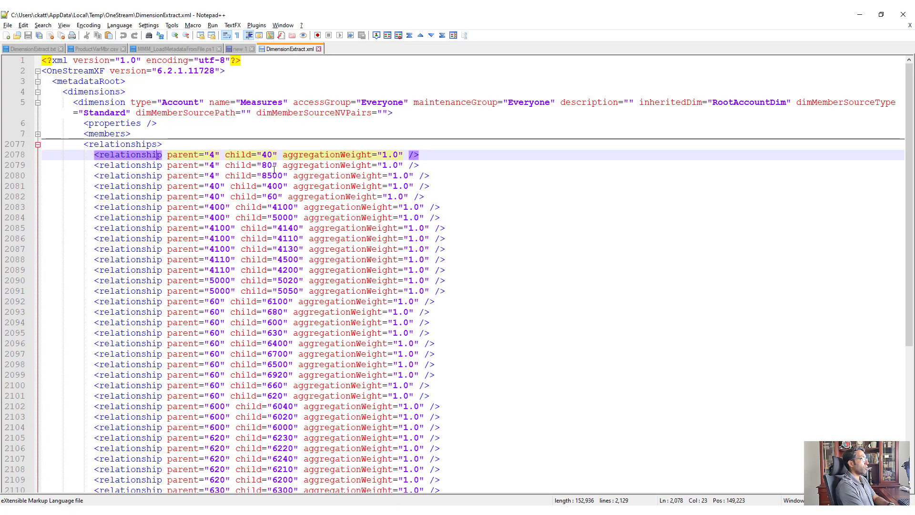
drag(912, 189, 912, 224)
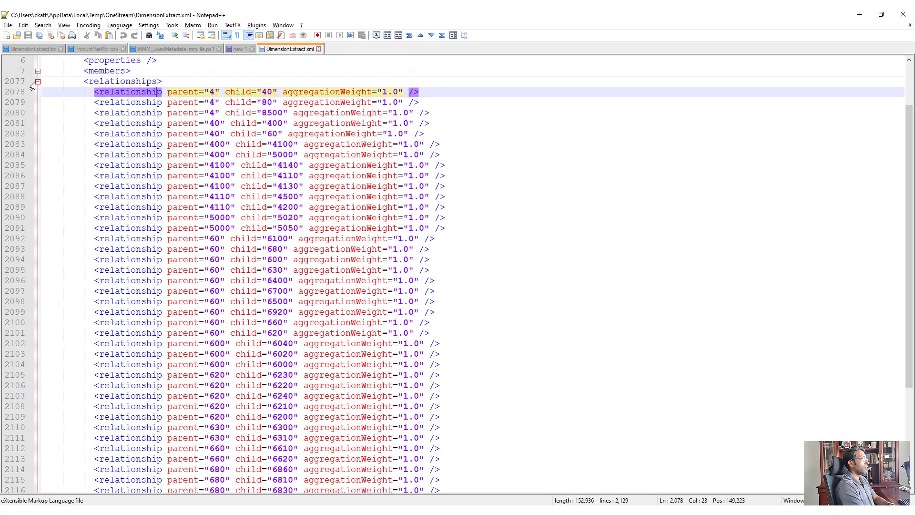
double_click(211, 91)
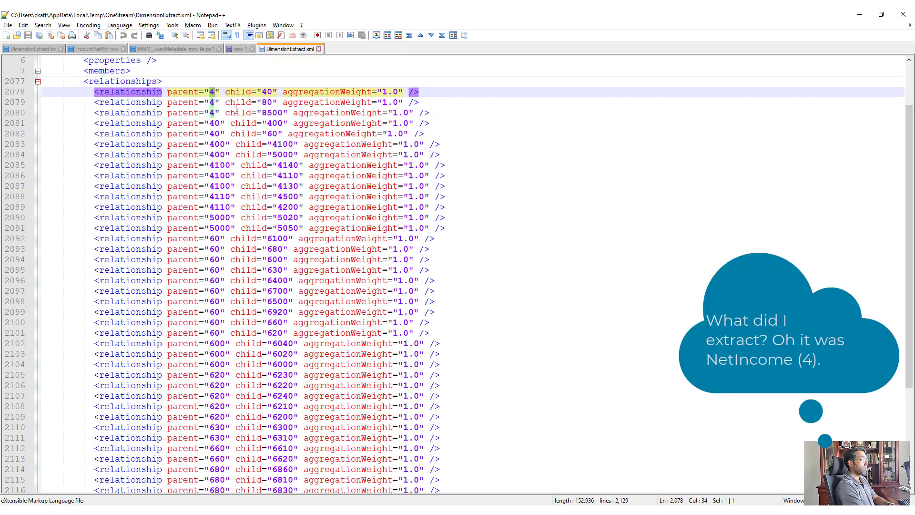
double_click(215, 123)
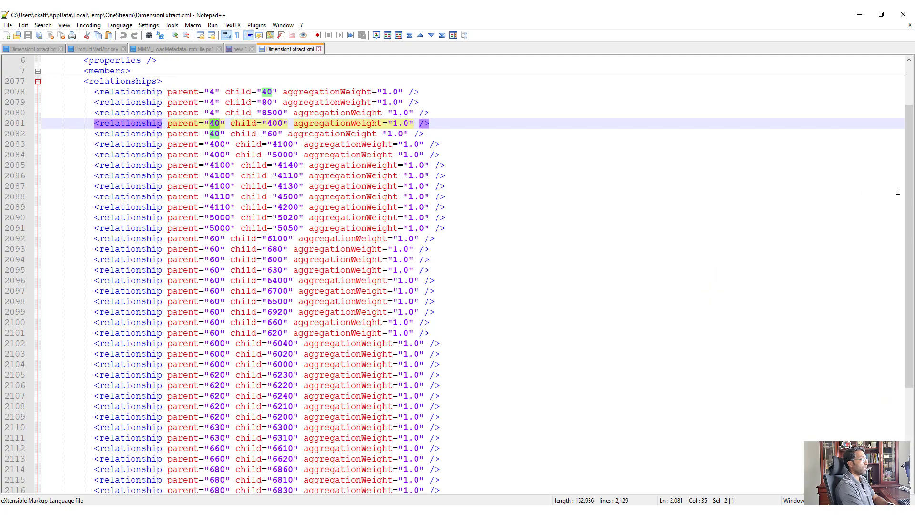
scroll(909, 200, up, 2)
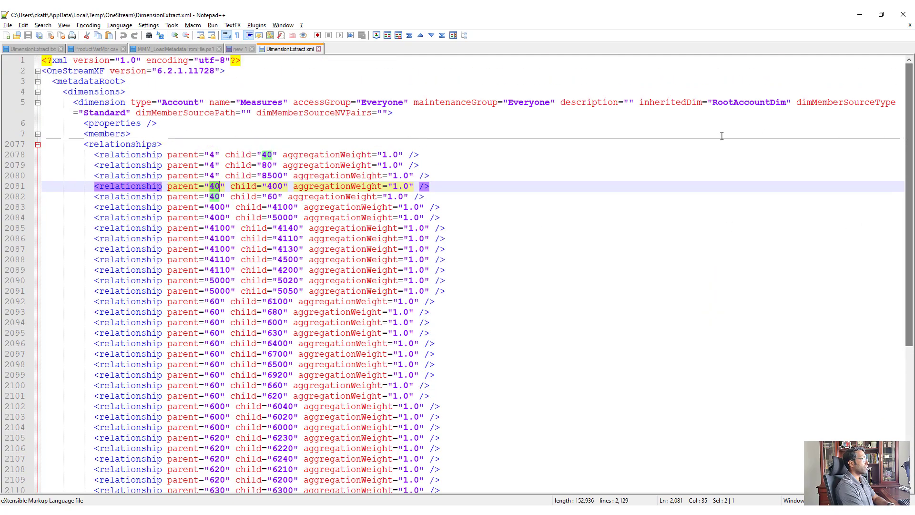
click(266, 145)
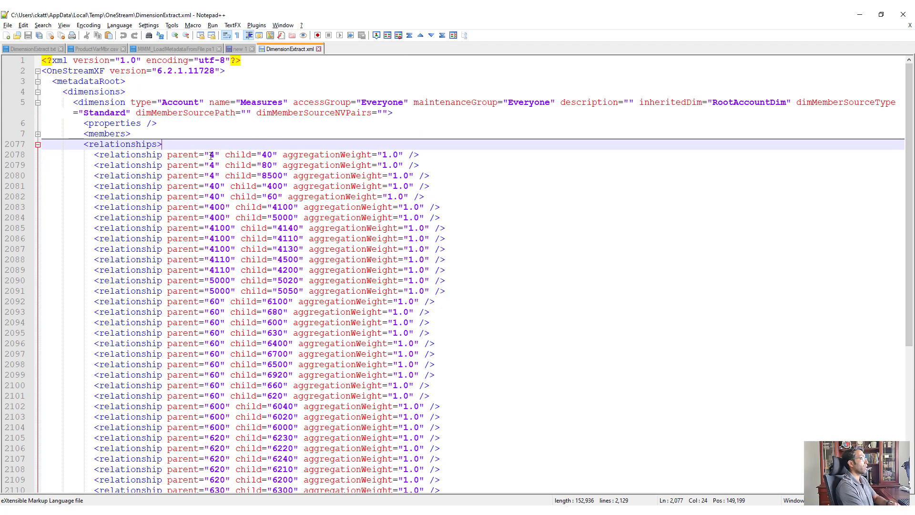
Switch back to OneStream XF and set the extract filter to Children Inclusive.
key(alt+Tab)
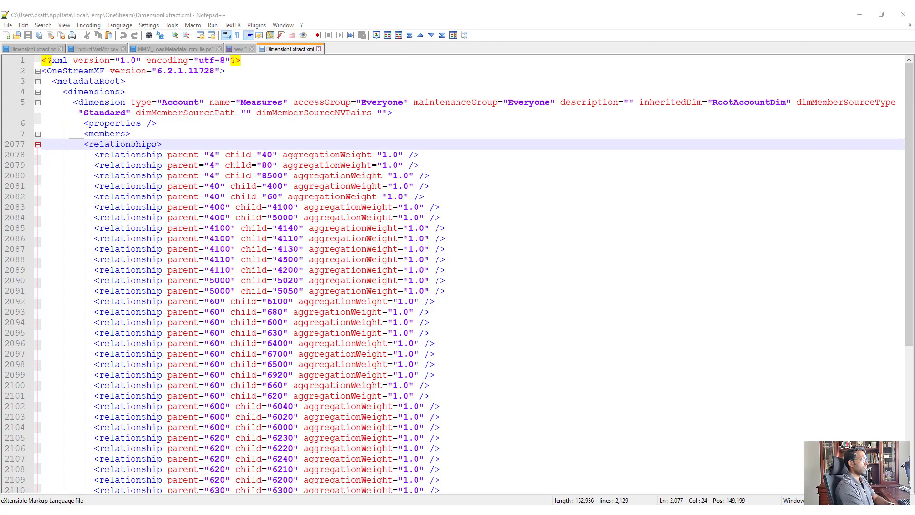
click(653, 176)
click(629, 202)
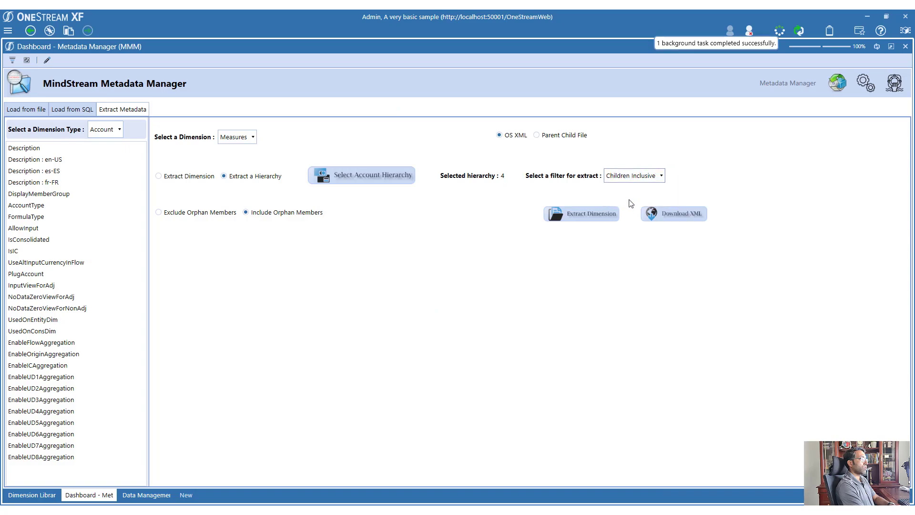
Extract the Net Income hierarchy again, download the XML and reload the updated DimensionExtract.xml in Notepad++.
click(571, 217)
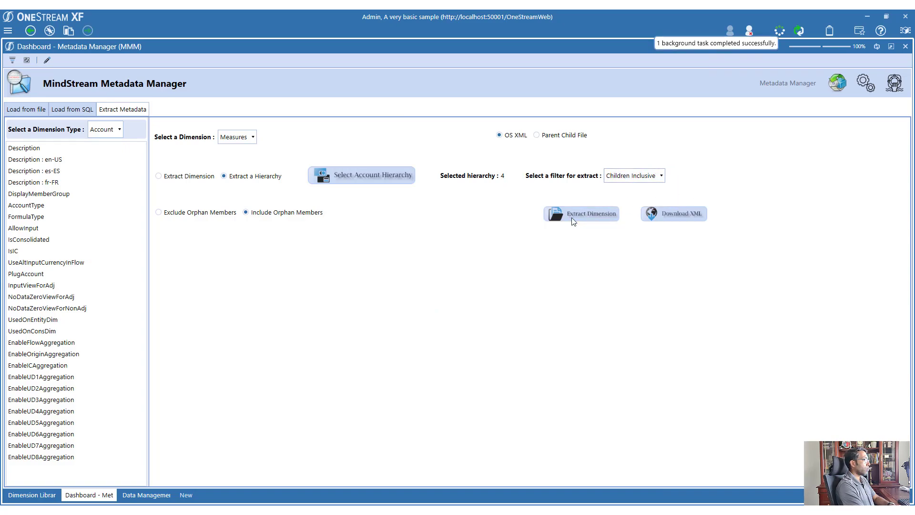
click(515, 281)
click(651, 217)
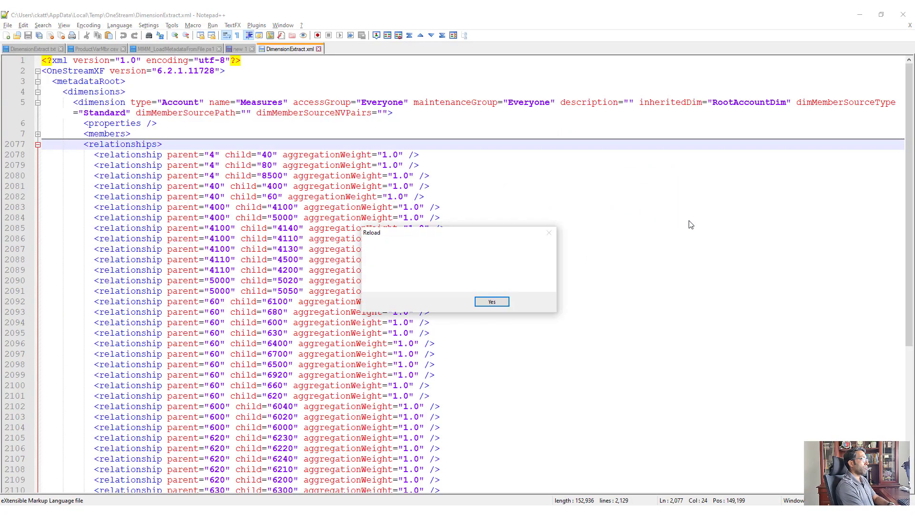
click(495, 302)
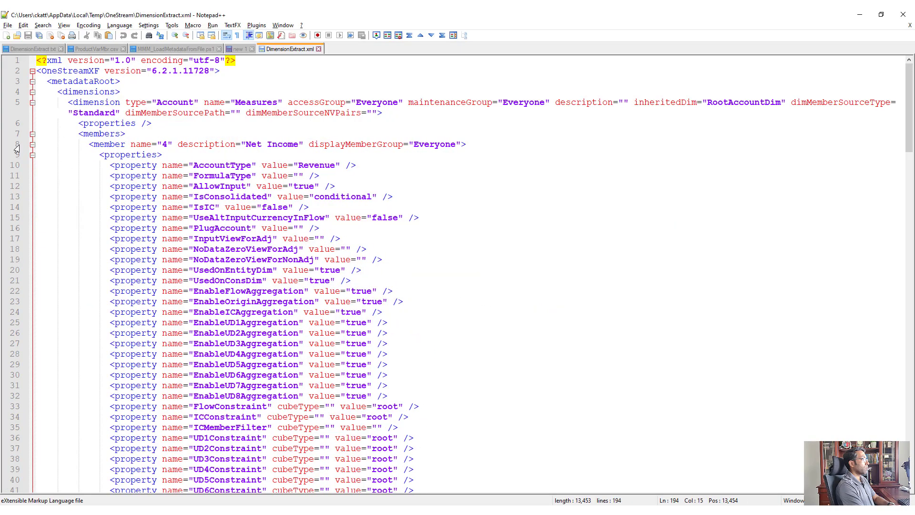
Fold member entries 4, 40, 80 and 8500 to examine the reloaded extract's relationships, and return to OneStream XF.
click(32, 144)
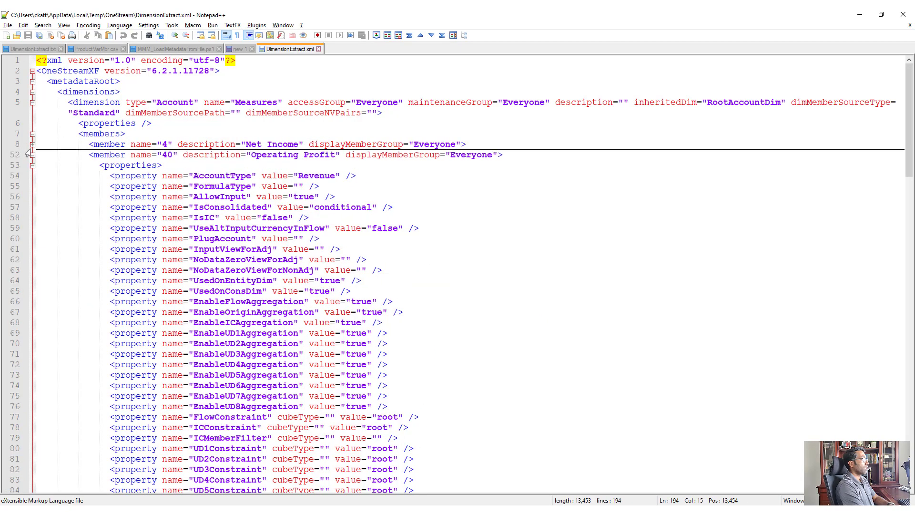
click(32, 155)
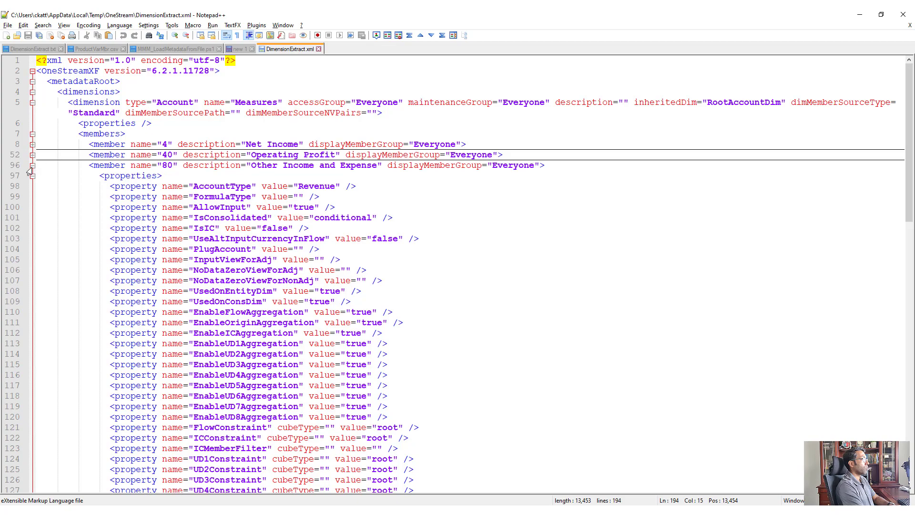
click(32, 165)
click(32, 176)
click(174, 174)
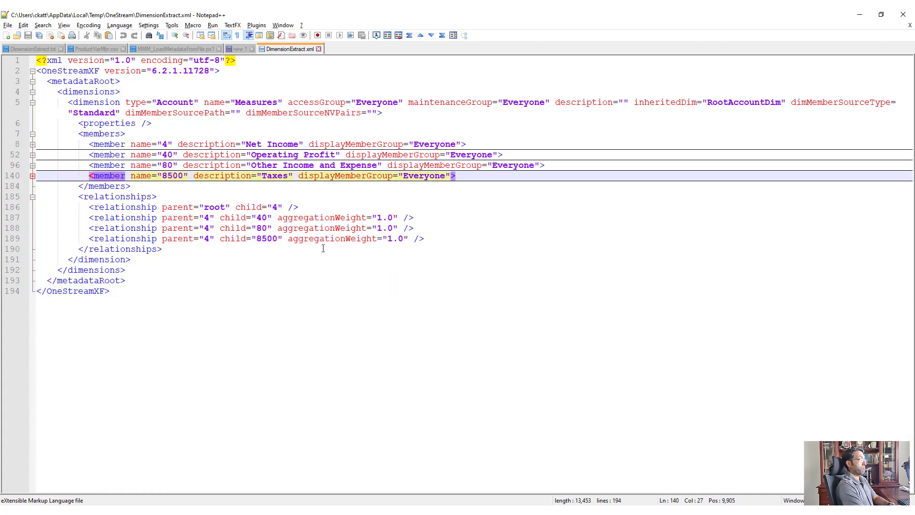
key(alt+Tab)
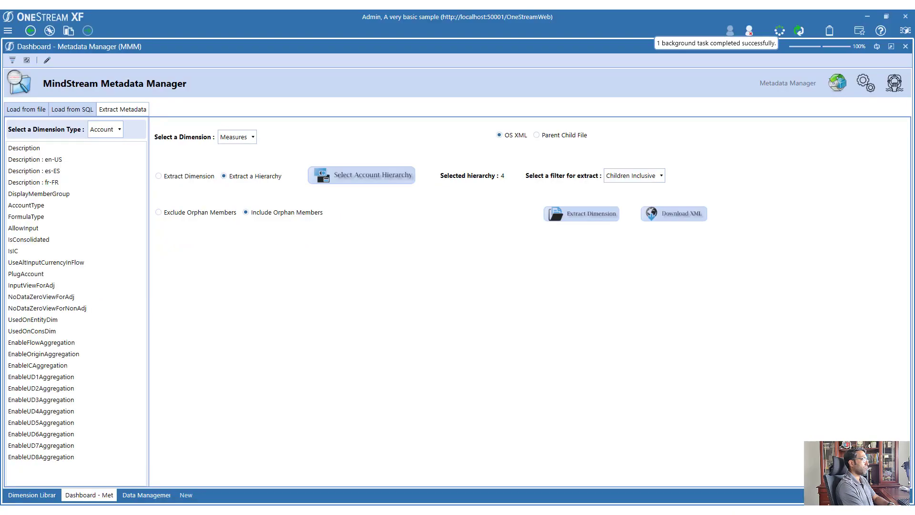
Show the Measures hierarchy in the Dimension Library with account 80 collapsed, and compare Net Income's children with the extract in Notepad++.
click(32, 495)
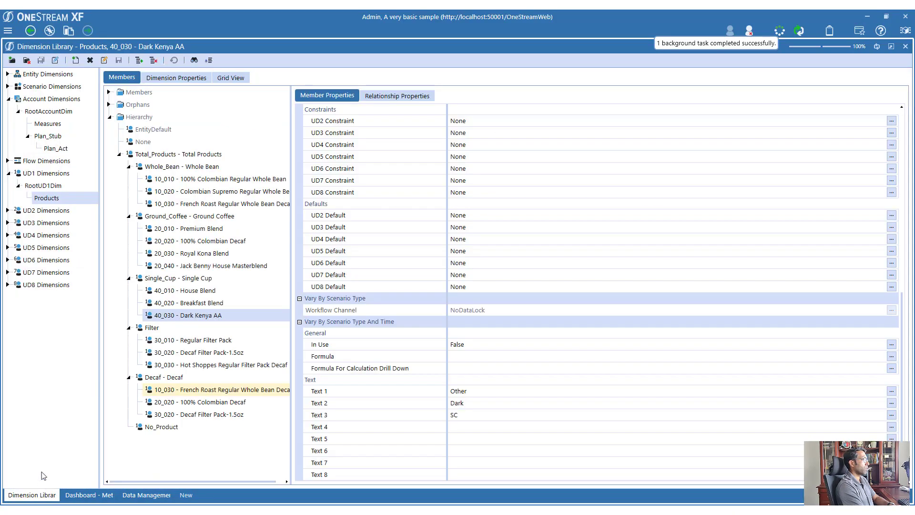
click(39, 125)
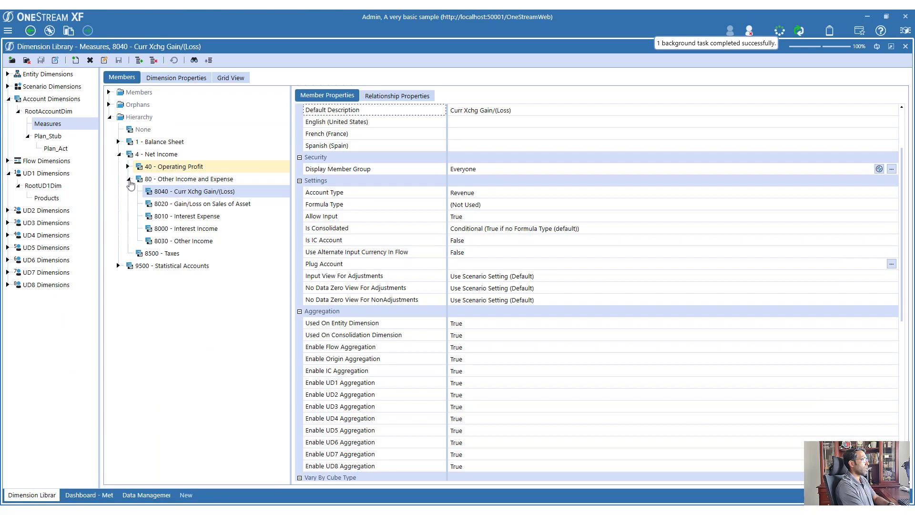
click(129, 181)
click(152, 155)
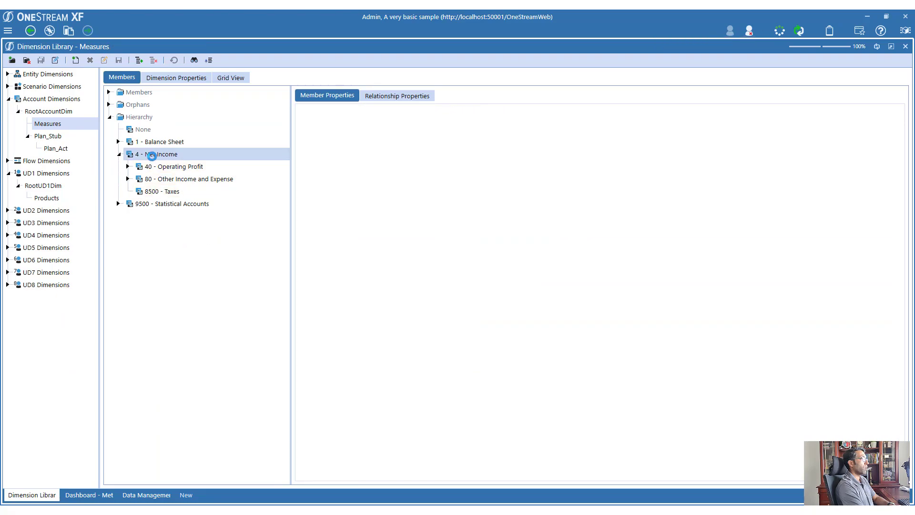
click(658, 503)
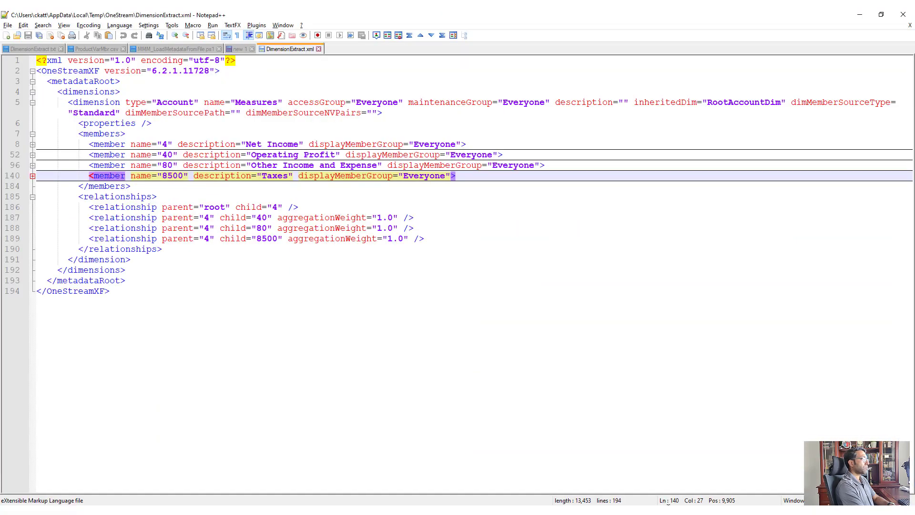
Switch back to OneStream XF, remove the relationships of 9500 - Statistical Accounts in the Measures hierarchy, and expand the Orphans group.
key(alt+Tab)
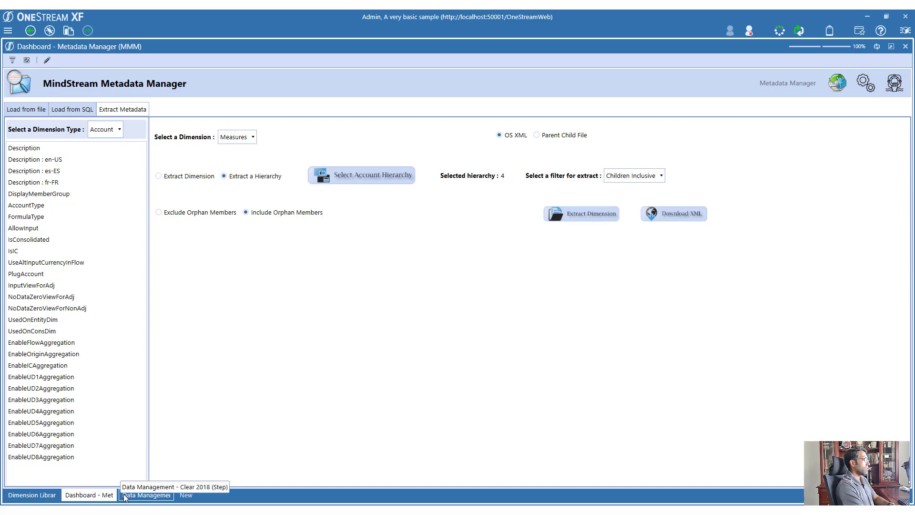
click(51, 497)
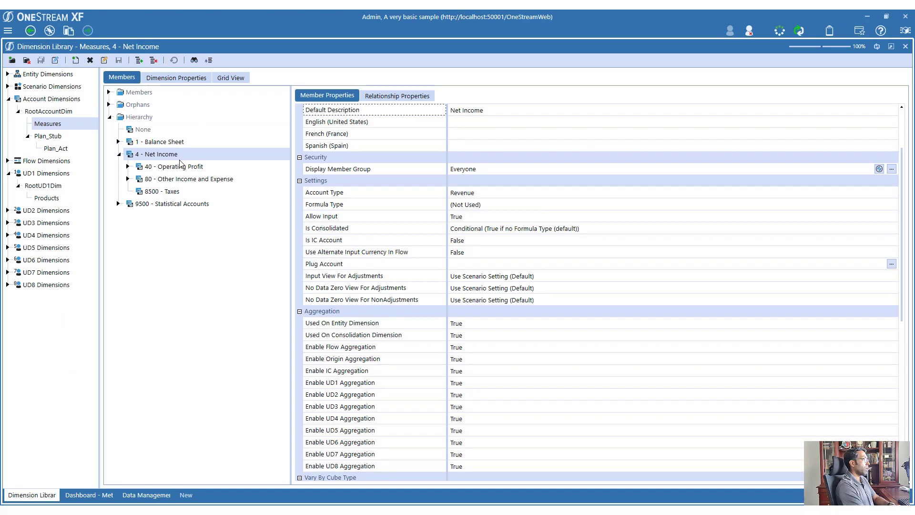
click(158, 204)
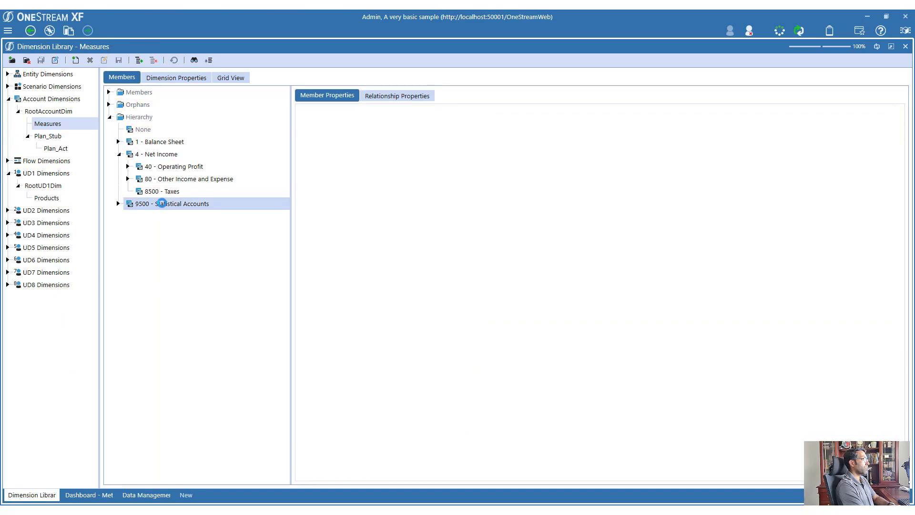
right_click(159, 204)
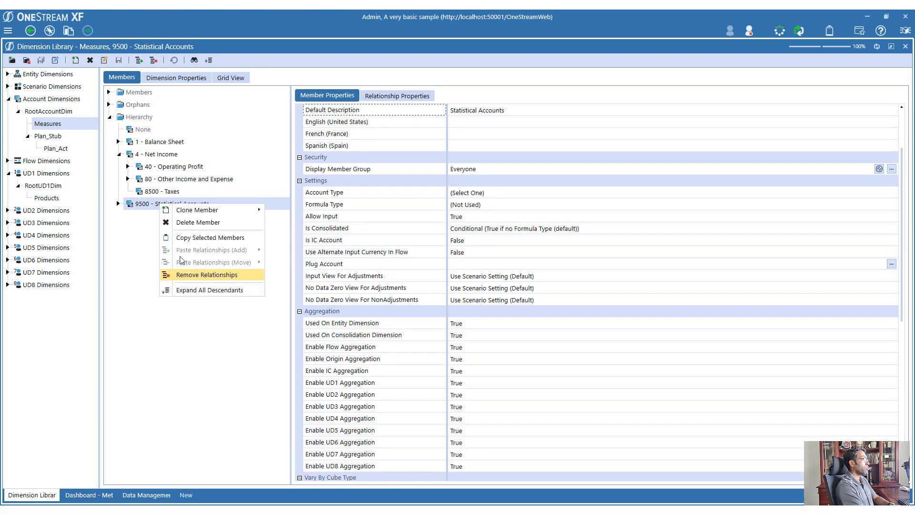
click(189, 276)
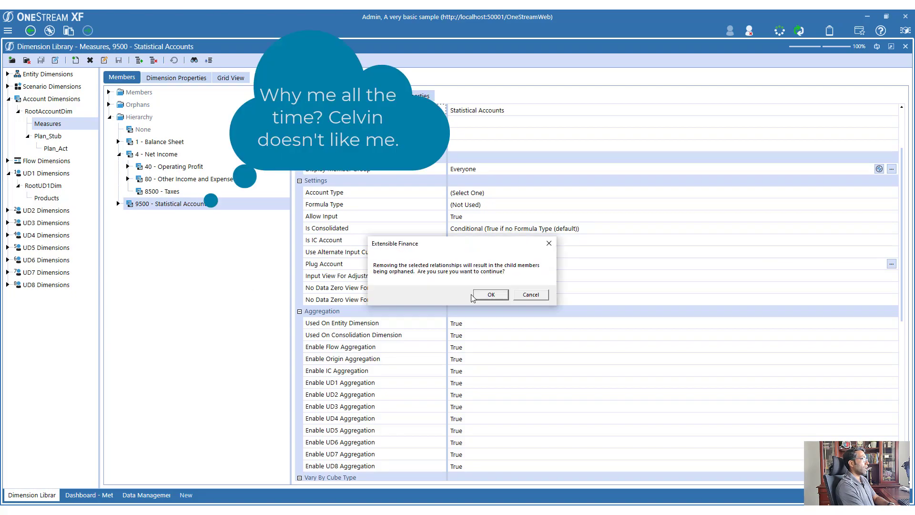
click(497, 295)
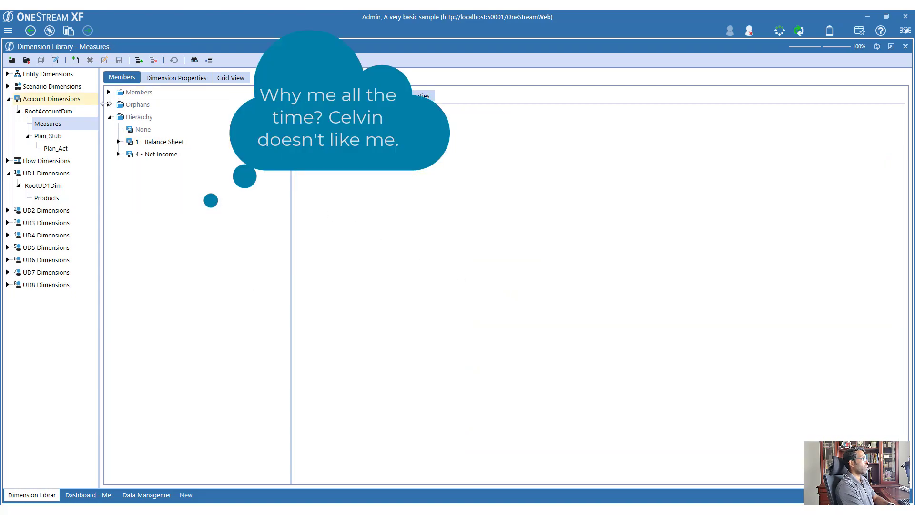
click(109, 105)
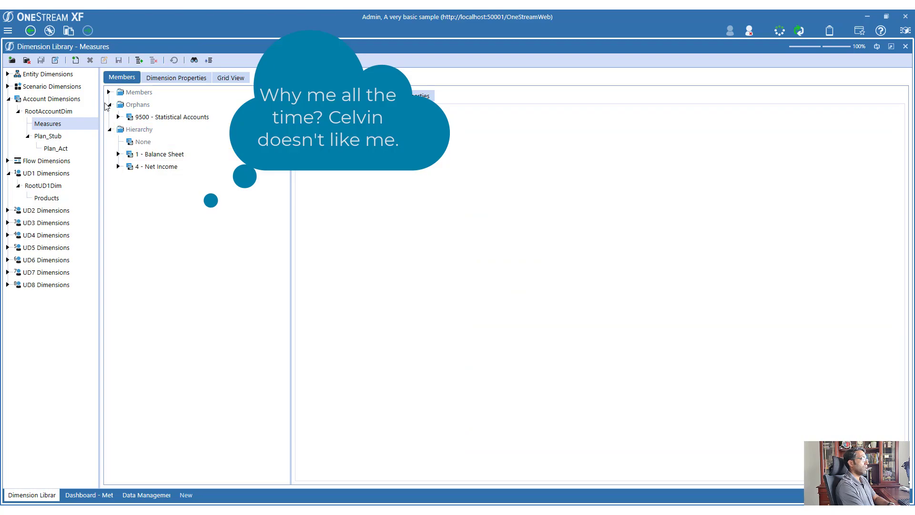
Extract the account 4 hierarchy from the Metadata Manager dashboard with orphan members included, download the XML and reload it in Notepad++.
click(89, 495)
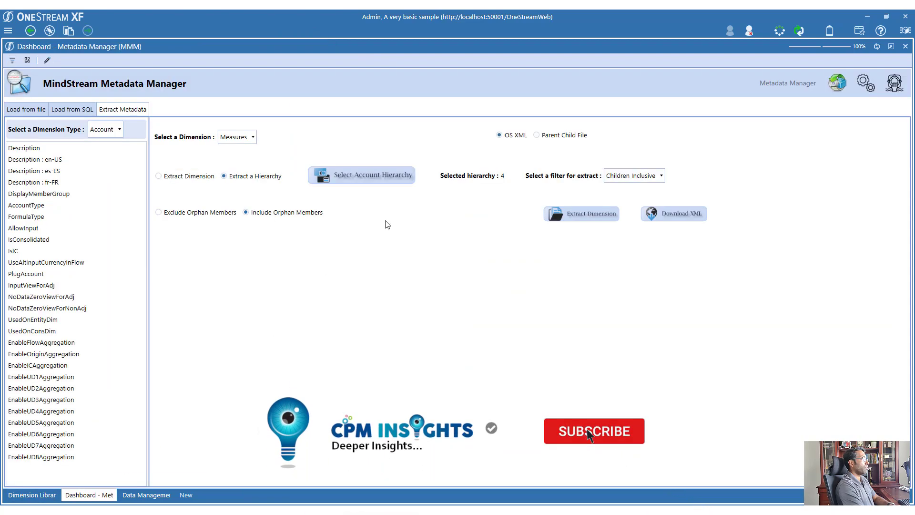
click(583, 213)
click(515, 283)
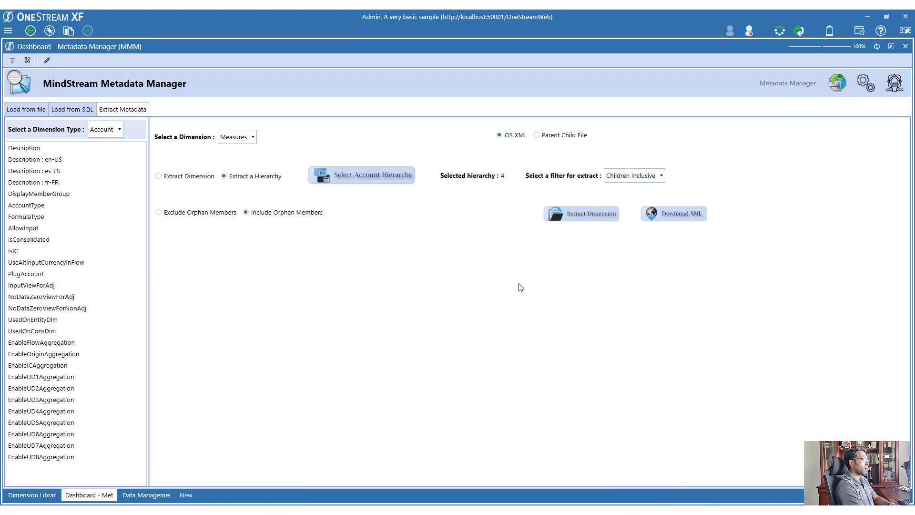
click(668, 216)
click(489, 302)
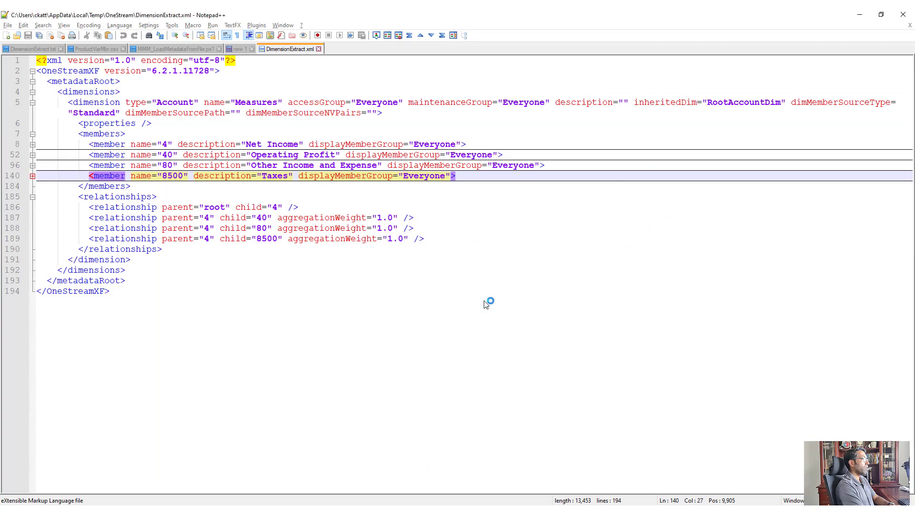
Fold the members section of the reloaded DimensionExtract.xml and check its relationships for orphan members.
click(32, 144)
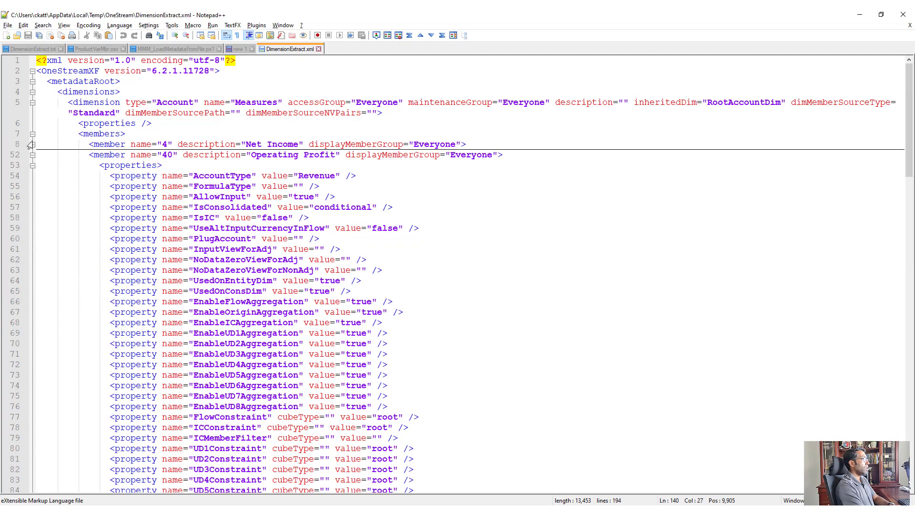
click(32, 135)
click(185, 151)
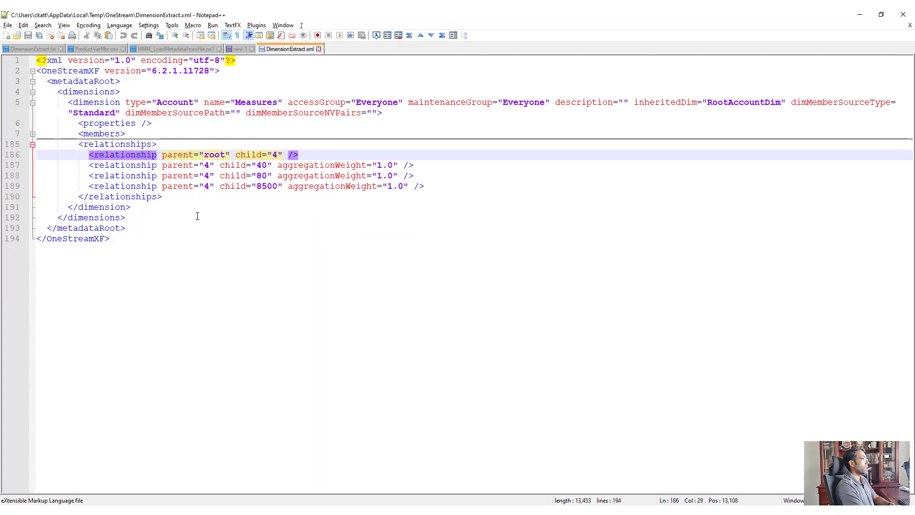
click(198, 216)
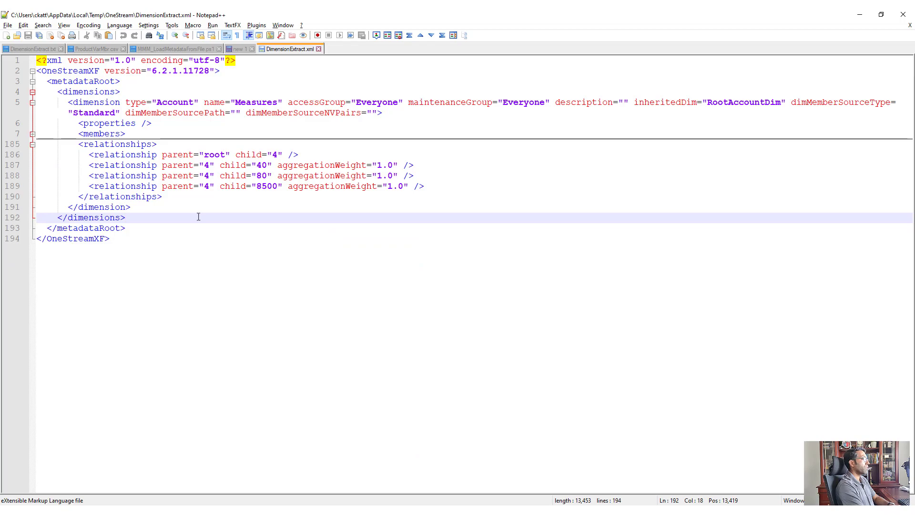
Return to OneStream XF, extract the whole Measures dimension with orphan members included, download the XML and reload it in Notepad++.
key(alt+Tab)
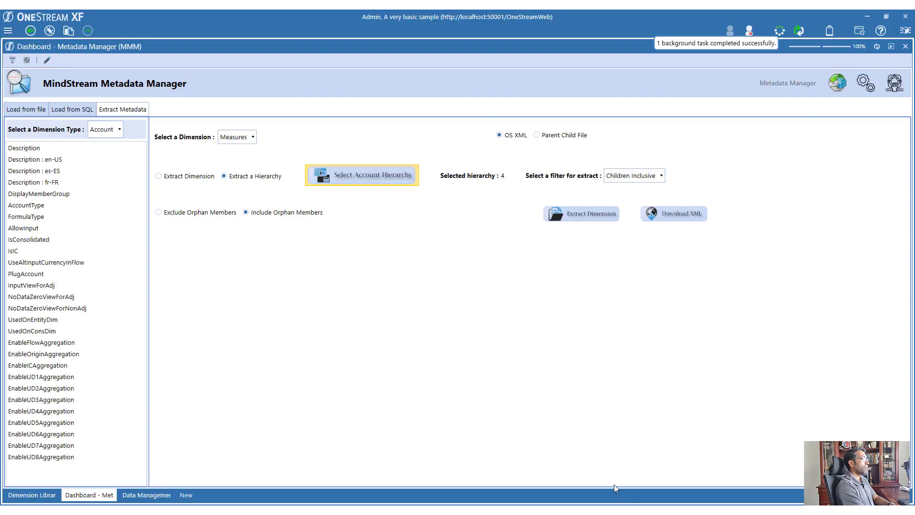
click(182, 180)
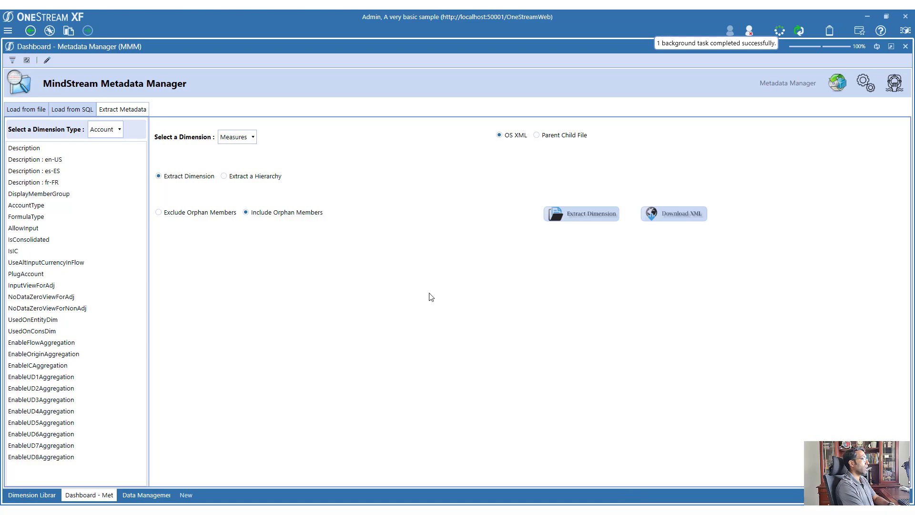
click(586, 214)
click(572, 281)
click(677, 212)
click(493, 304)
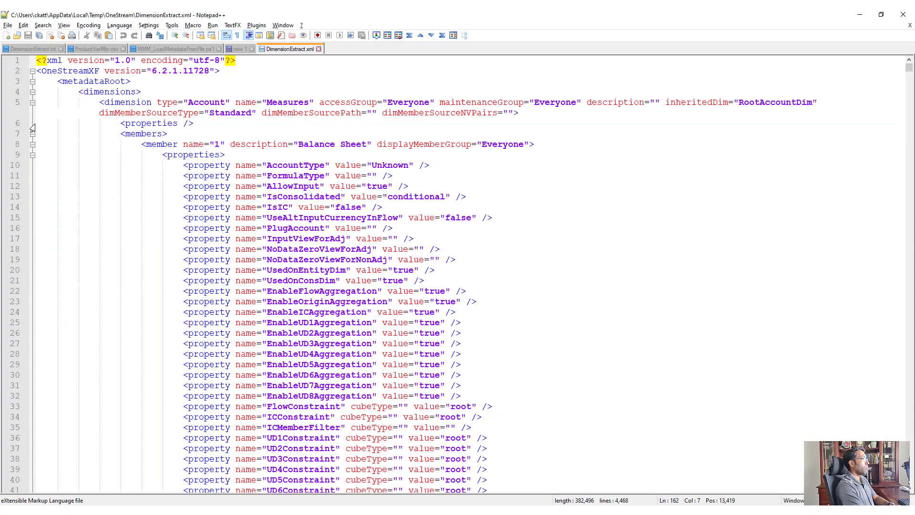
Search the reloaded extract for 9500 and examine the Statistical Accounts member entry.
click(274, 145)
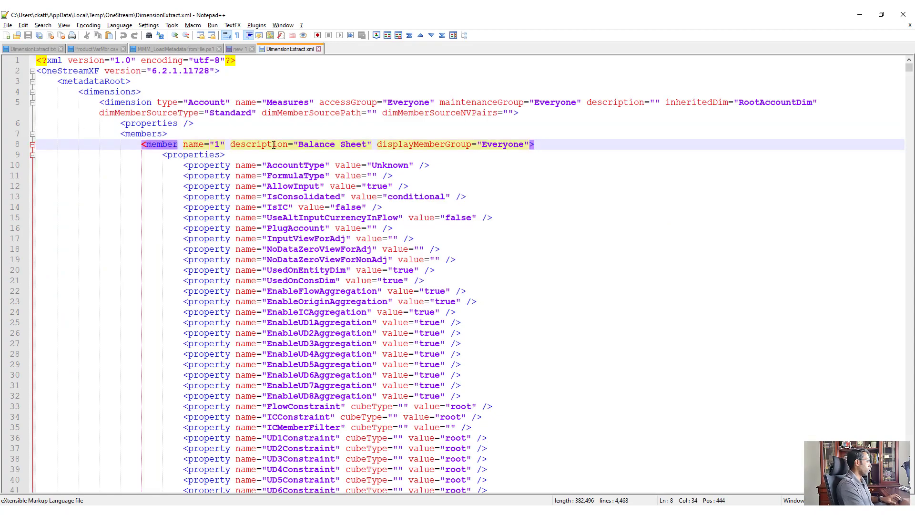
key(ctrl+f)
text(9500)
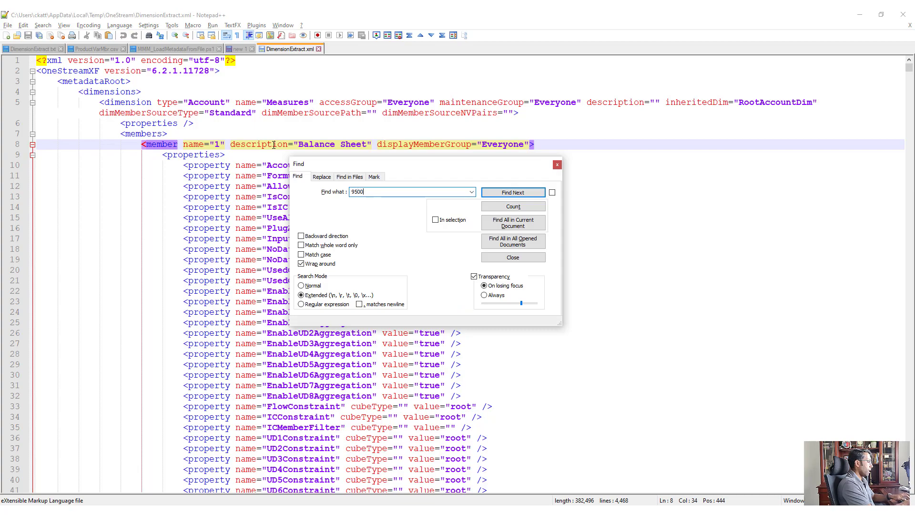
key(Return)
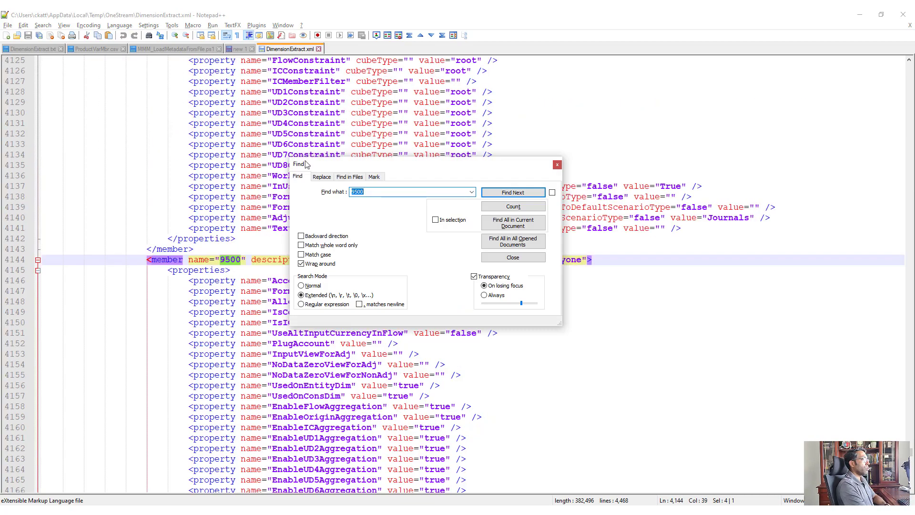
click(502, 260)
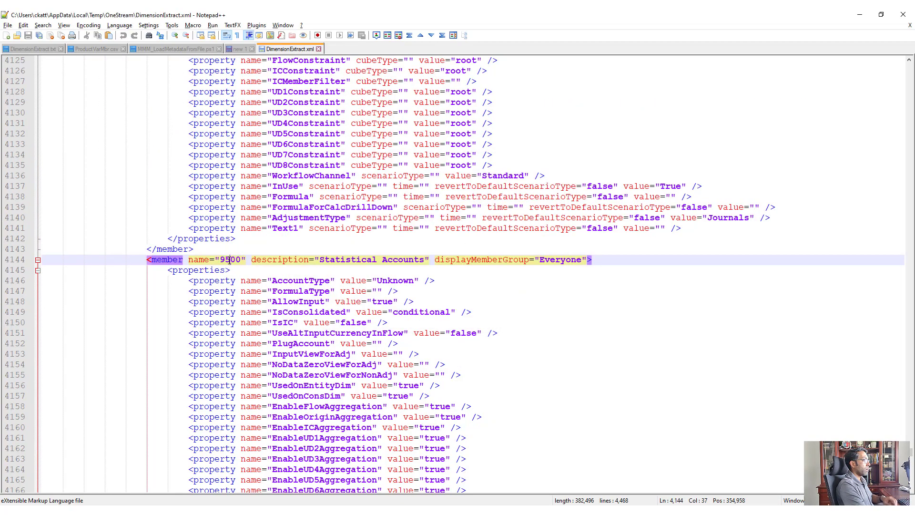
Find the further occurrences of 9500 and examine the relationships that have it as parent.
key(ctrl+f)
click(514, 206)
click(514, 192)
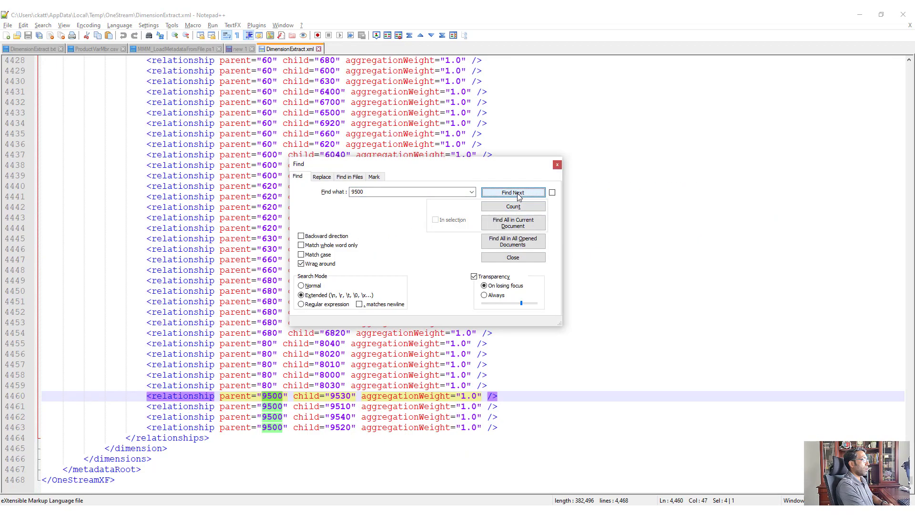
click(513, 258)
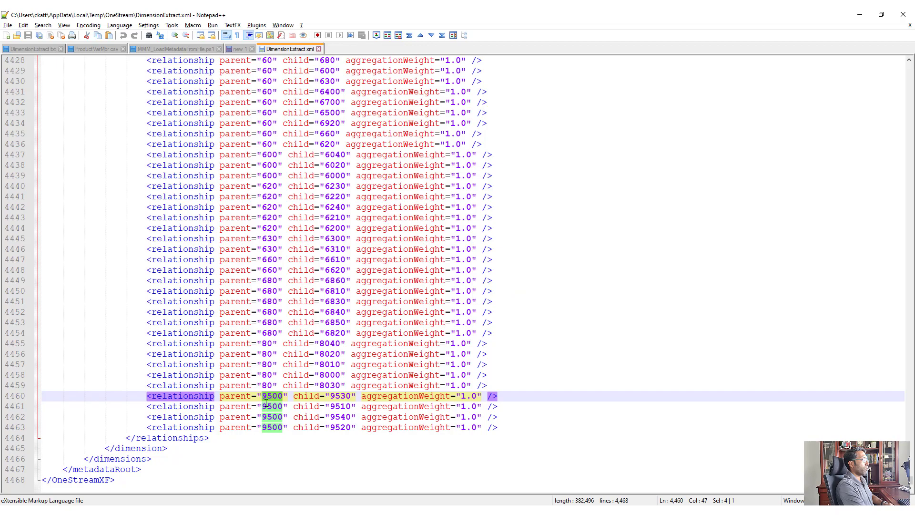
click(266, 406)
double_click(268, 398)
Switch back to OneStream XF, extract the Measures dimension with orphan members excluded, download the XML and reload it in Notepad++.
key(alt+Tab)
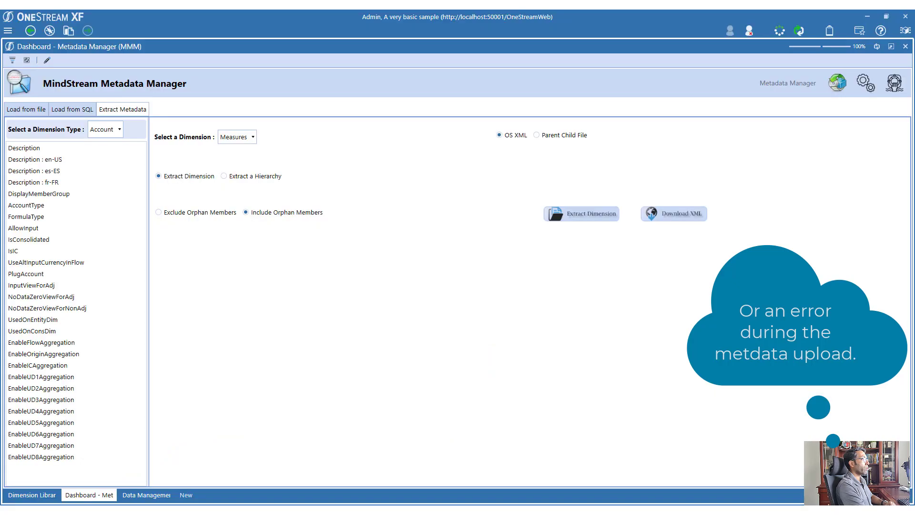
click(40, 498)
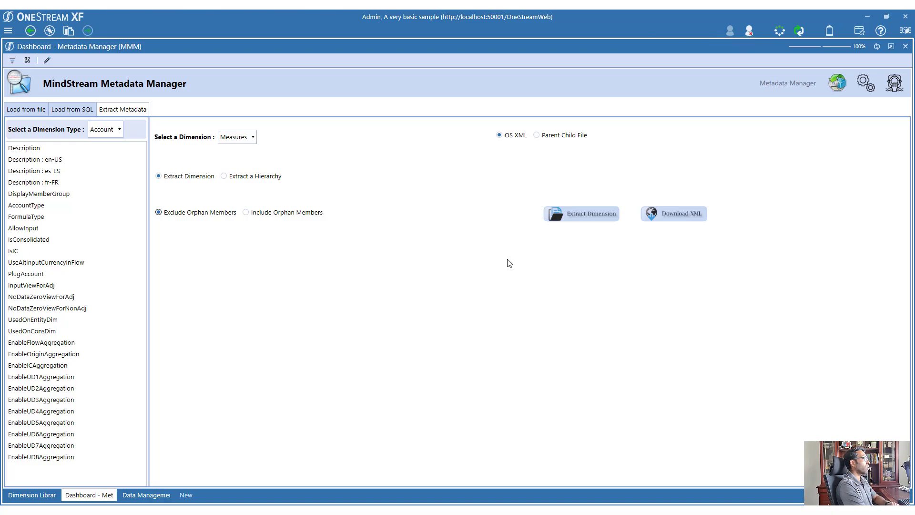
click(570, 212)
click(518, 283)
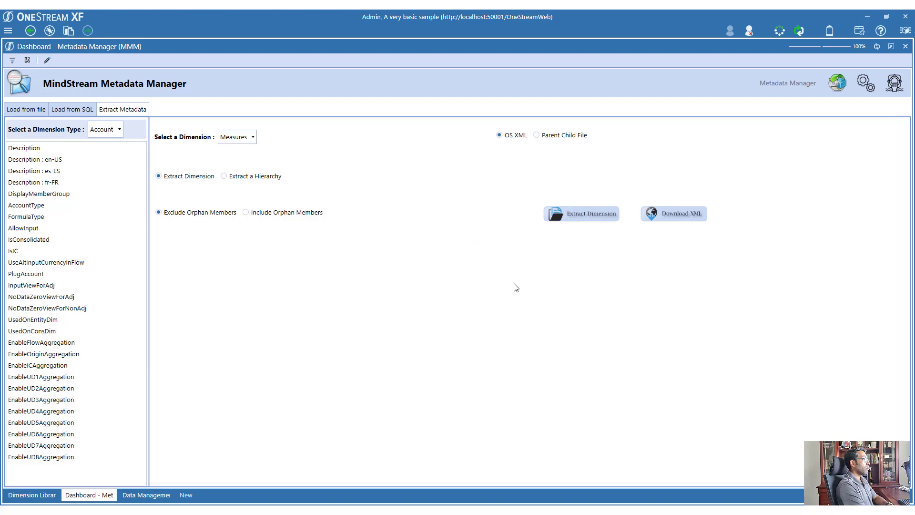
click(671, 213)
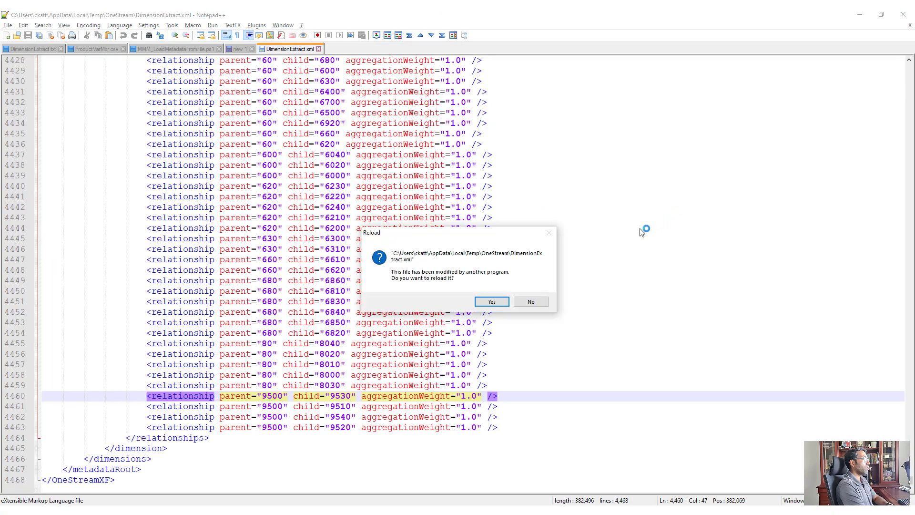
click(492, 301)
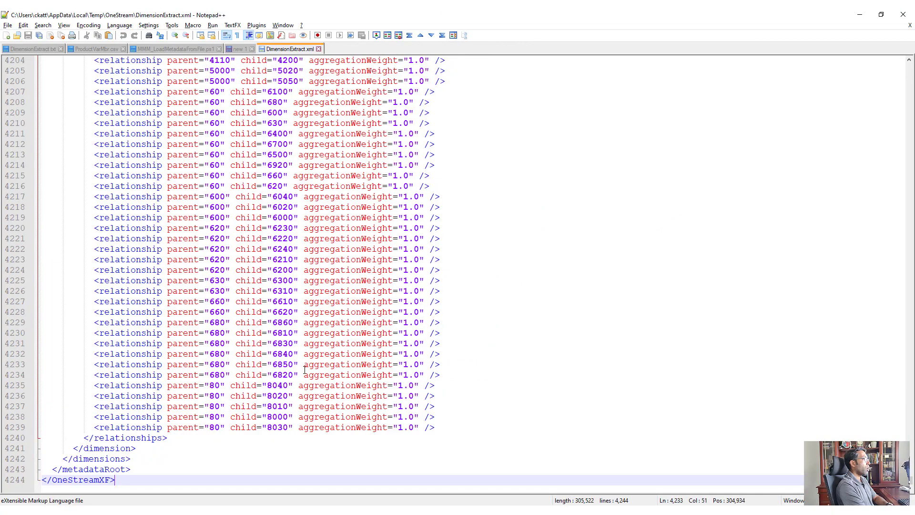
Search the reloaded extract for 9500 to check whether the orphan account is included, and close the search.
double_click(304, 367)
key(ctrl+f)
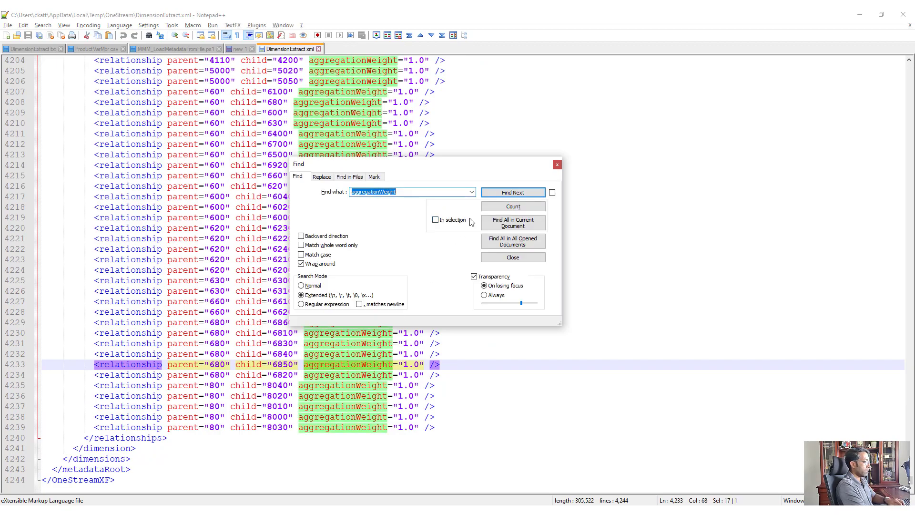
text(9)
key(Return)
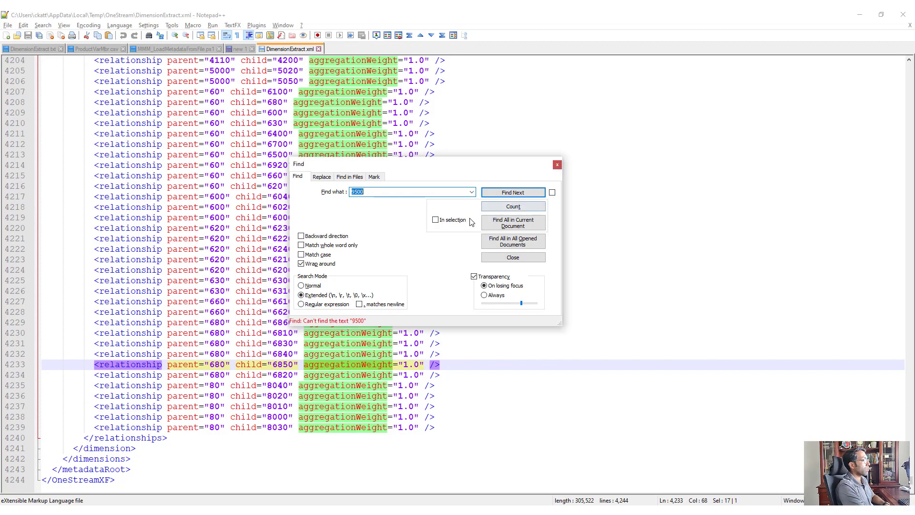
click(510, 257)
Switch back to OneStream XF and examine the available Account member properties for the Parent Child File extract.
key(alt+Tab)
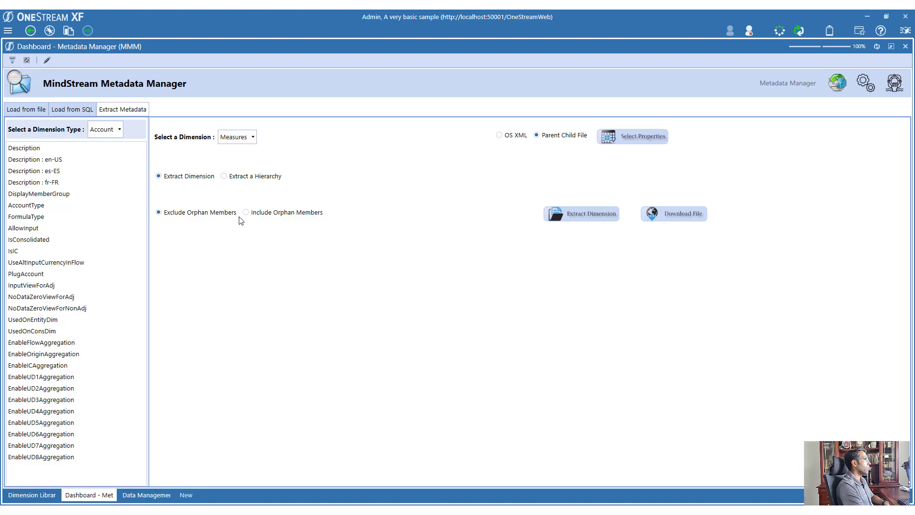
click(647, 136)
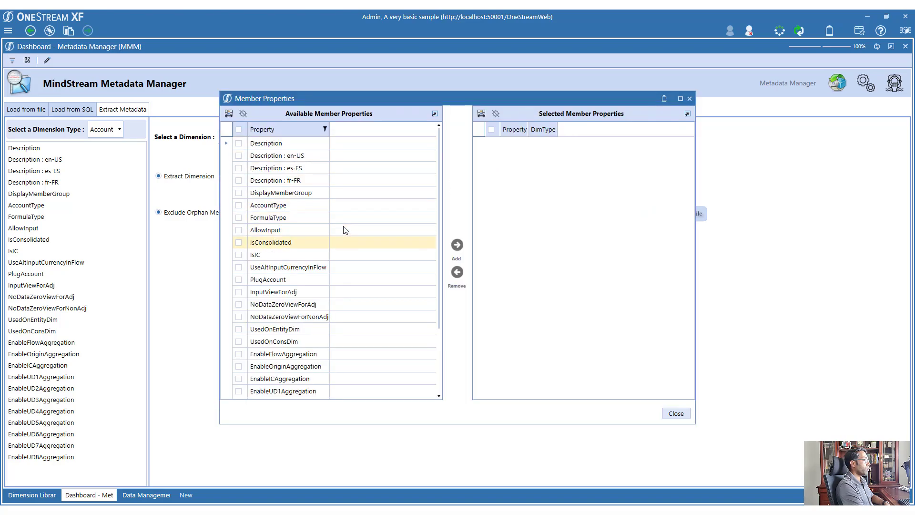
scroll(434, 367, down, 3)
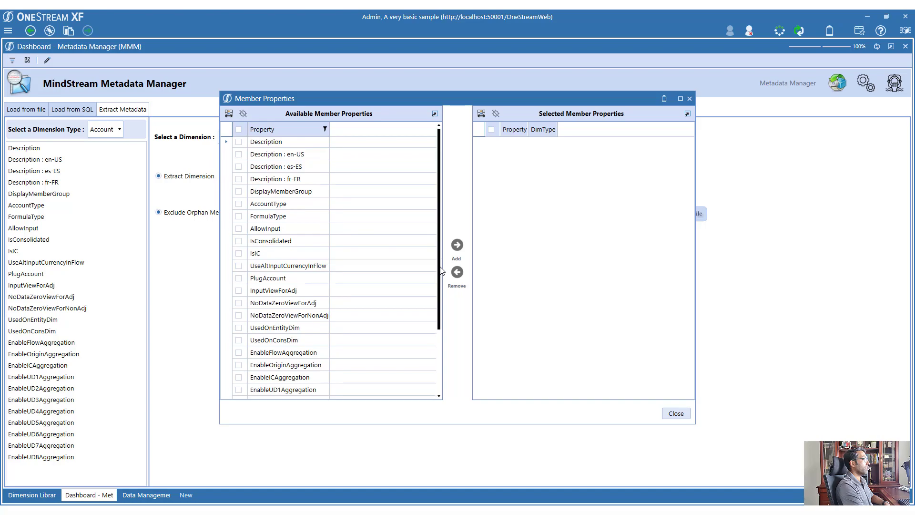
scroll(435, 367, up, 3)
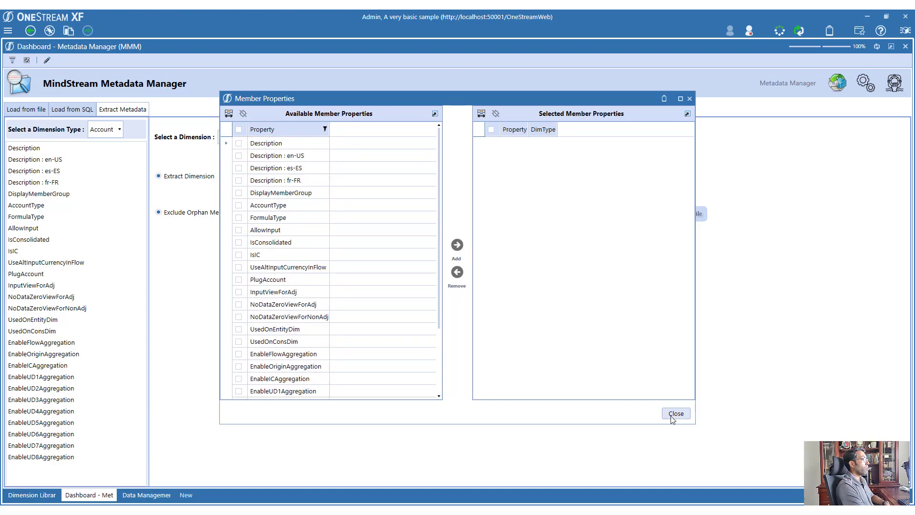
click(333, 266)
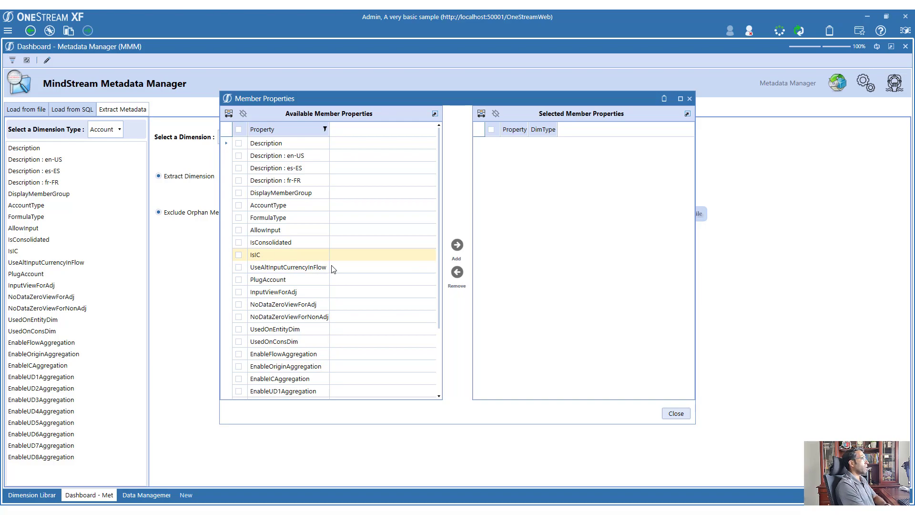
click(239, 143)
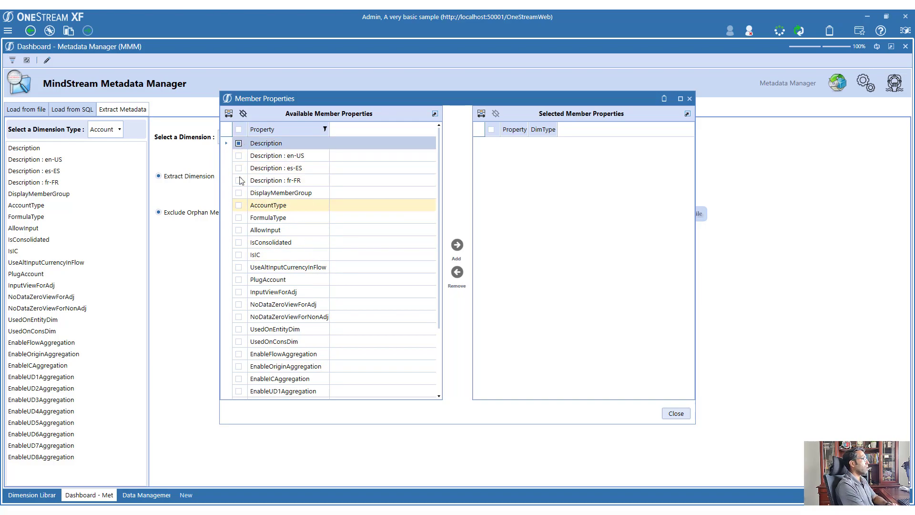
click(239, 205)
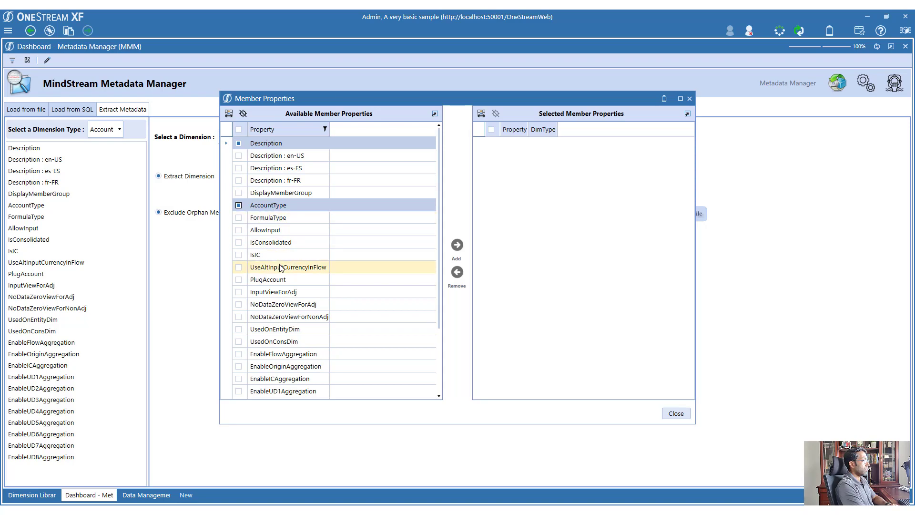
click(676, 413)
Set the dimension type to UD1 and add Description, DisplayMemberGroup and AllowInput to the selected member properties.
click(103, 129)
click(101, 172)
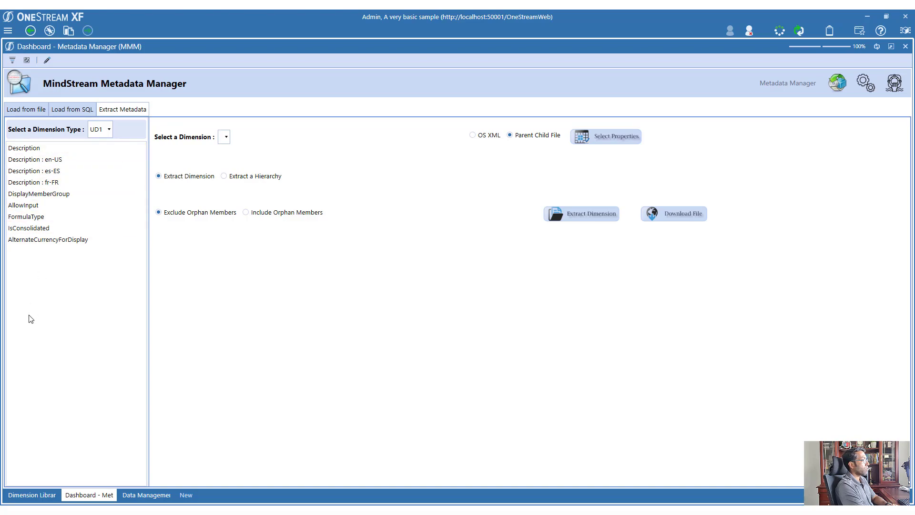
click(596, 140)
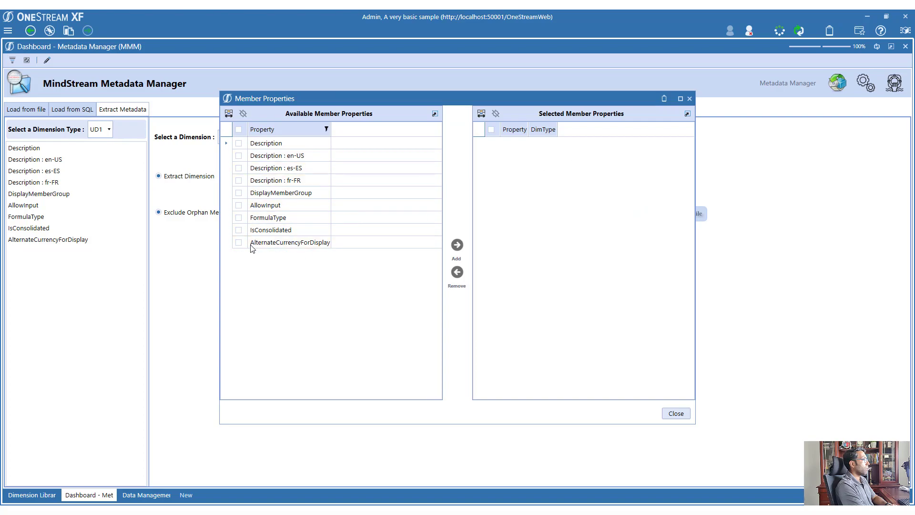
click(239, 143)
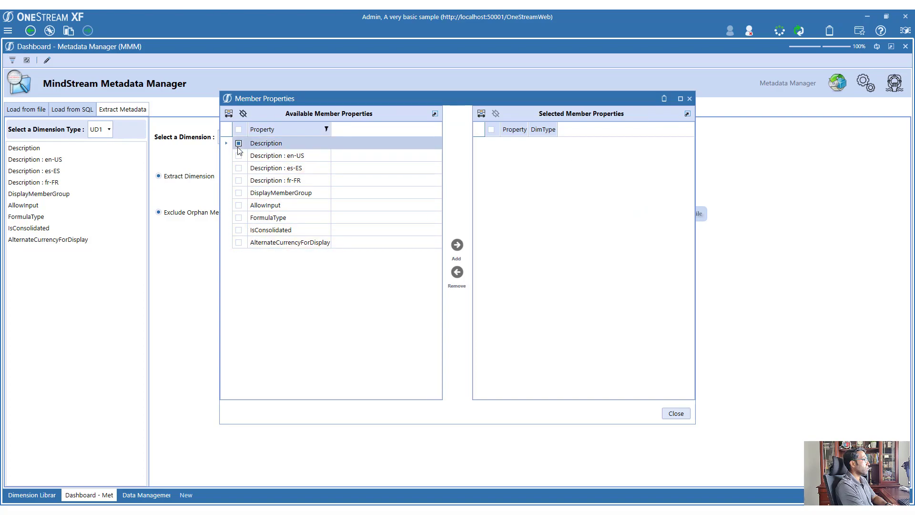
click(239, 206)
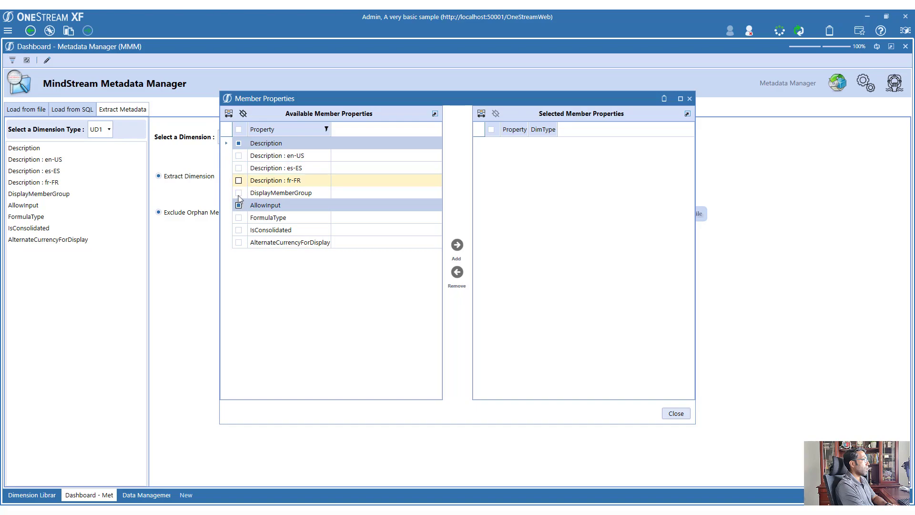
click(239, 193)
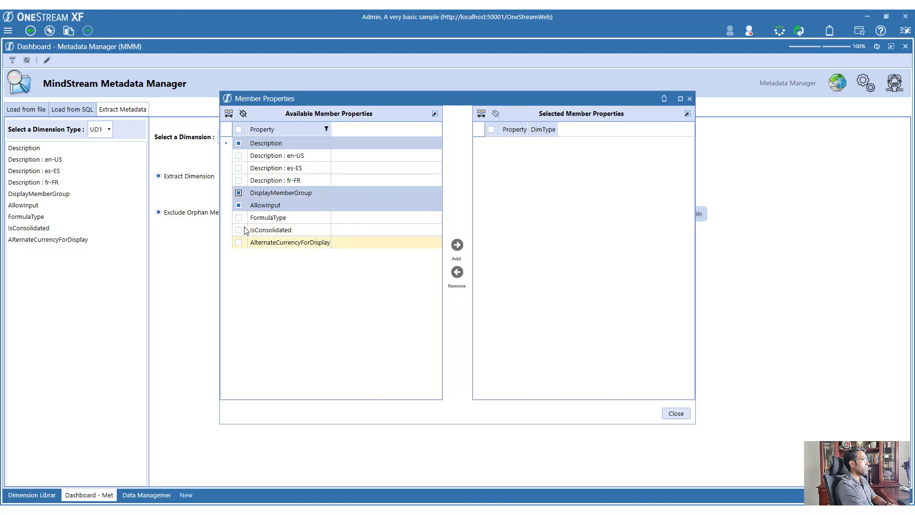
click(457, 244)
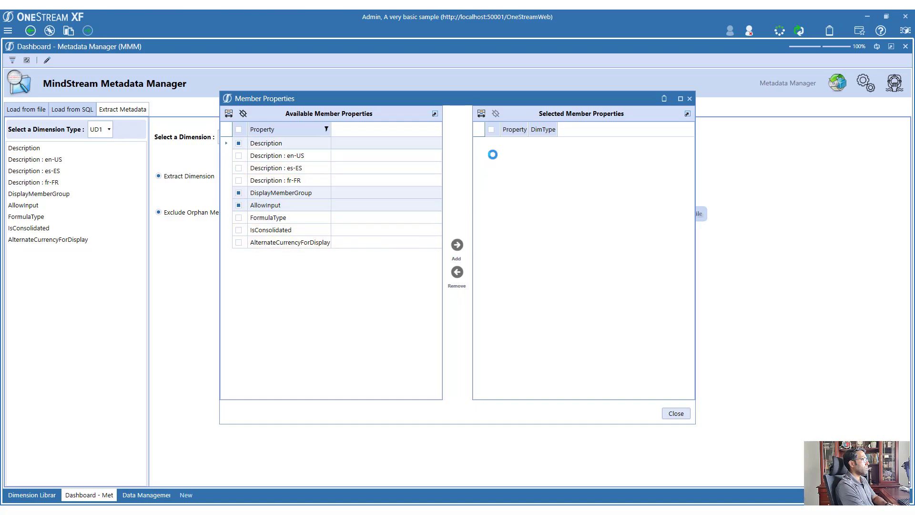
click(676, 413)
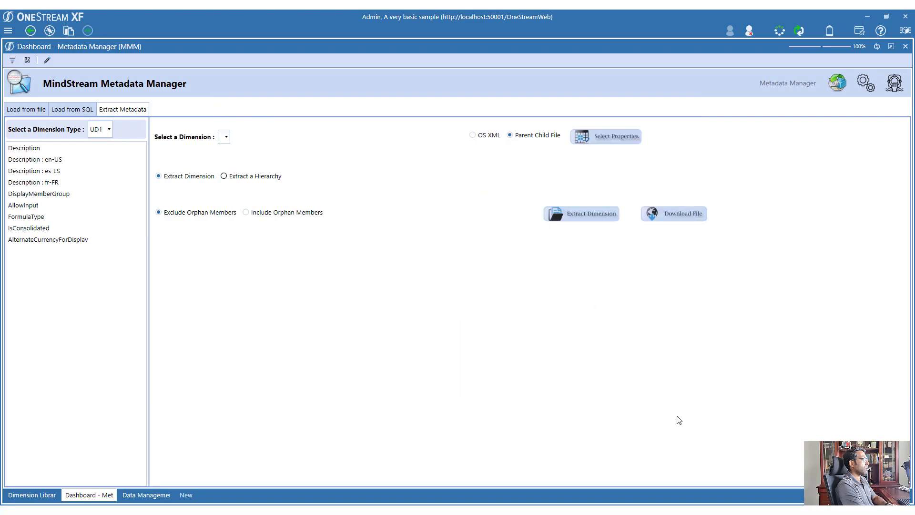
Extract the Products dimension as a parent-child file with orphan members excluded and download the file.
click(227, 138)
click(233, 151)
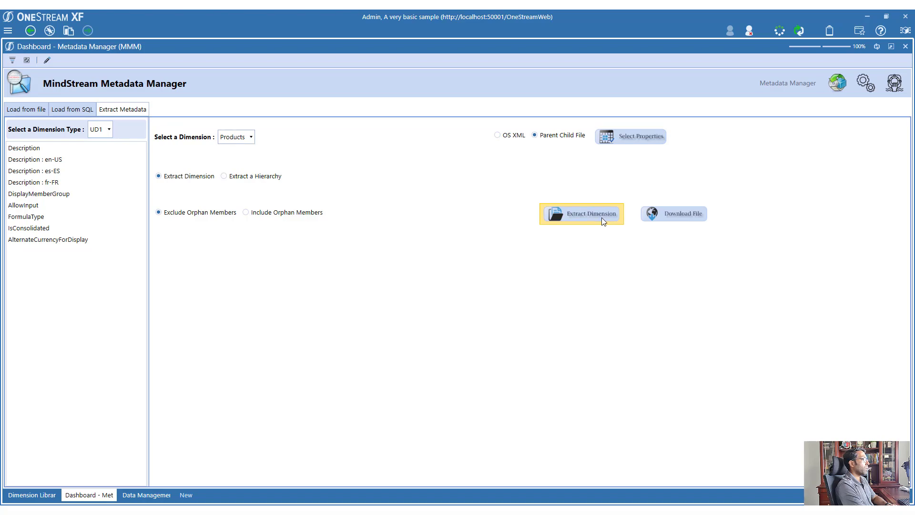
click(602, 217)
click(518, 283)
click(665, 218)
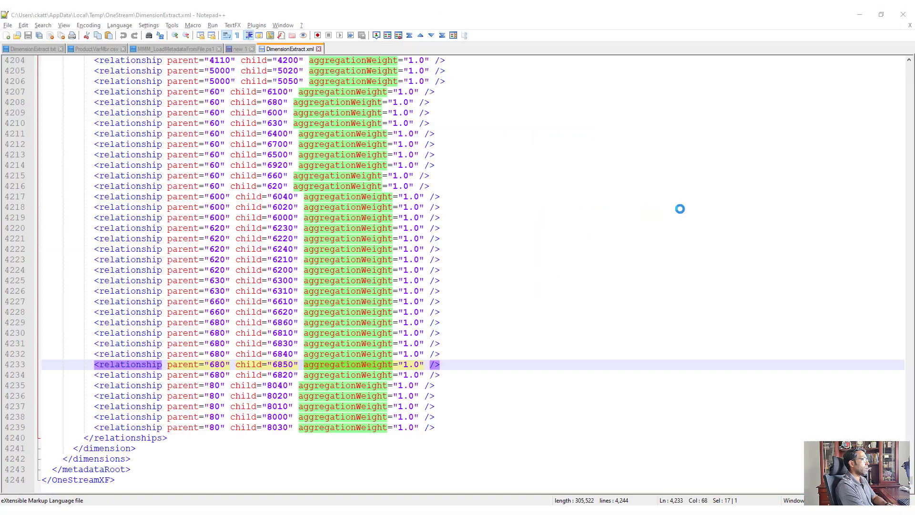
Highlight all rows of the downloaded Products extract in Notepad++ to examine the parent-child records and their properties.
drag(57, 62, 86, 364)
click(86, 365)
drag(29, 61, 48, 327)
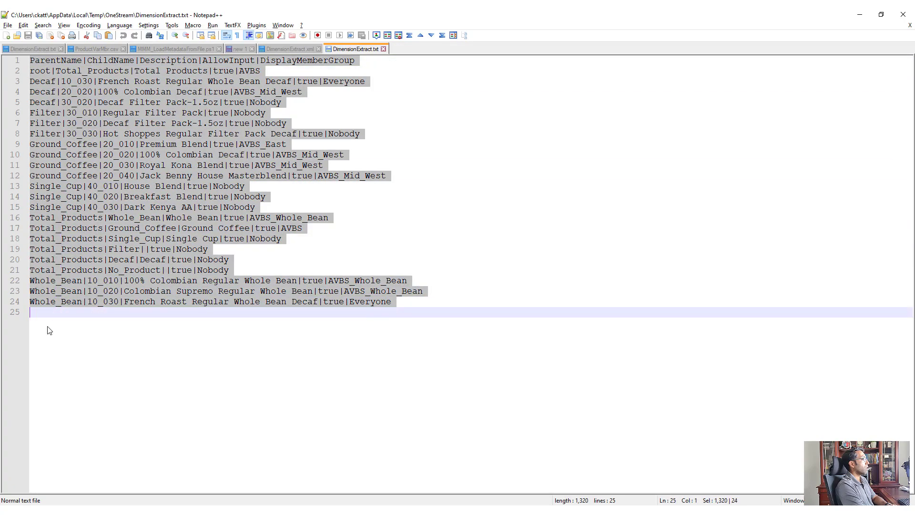
Switch back to OneStream XF, set the dimension type to Account and choose the Measures dimension.
key(alt+Tab)
click(106, 129)
click(102, 156)
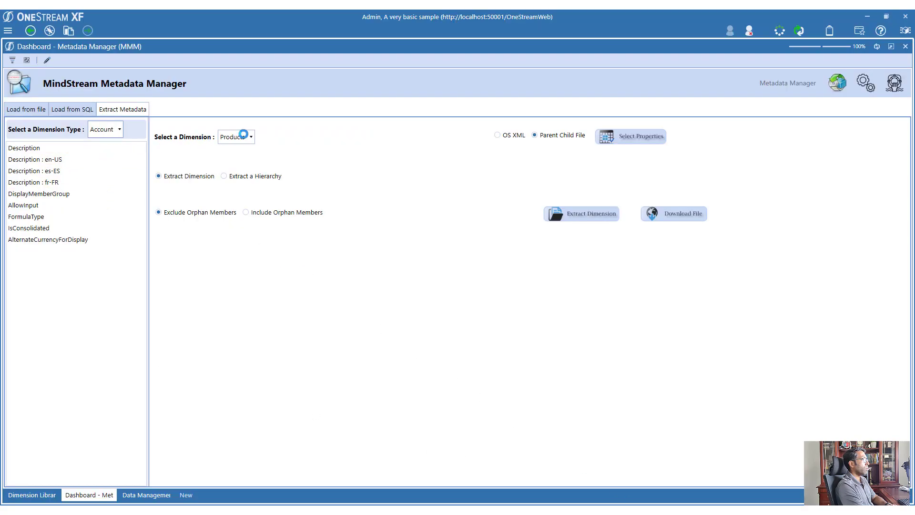
click(224, 138)
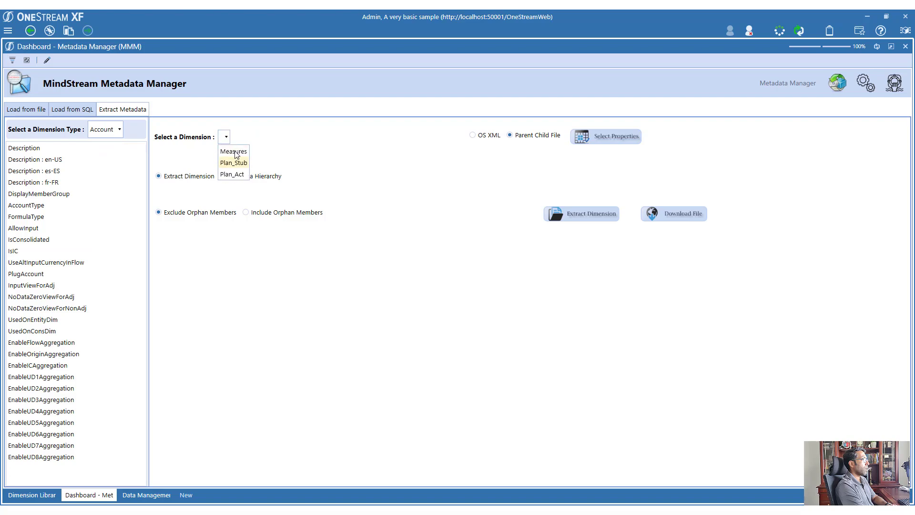
click(229, 150)
Add Description, AccountType, AllowInput and IsIC to the selected member properties for the Account extract.
click(638, 137)
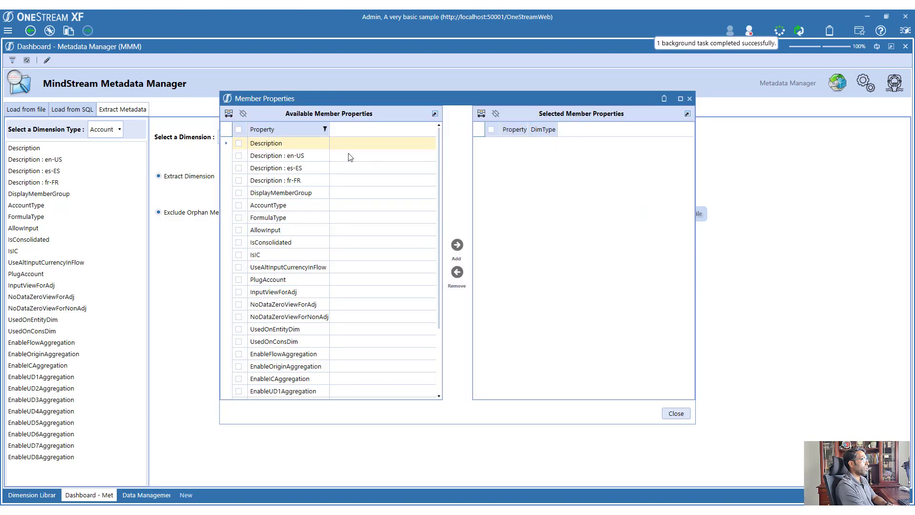
click(239, 143)
click(239, 205)
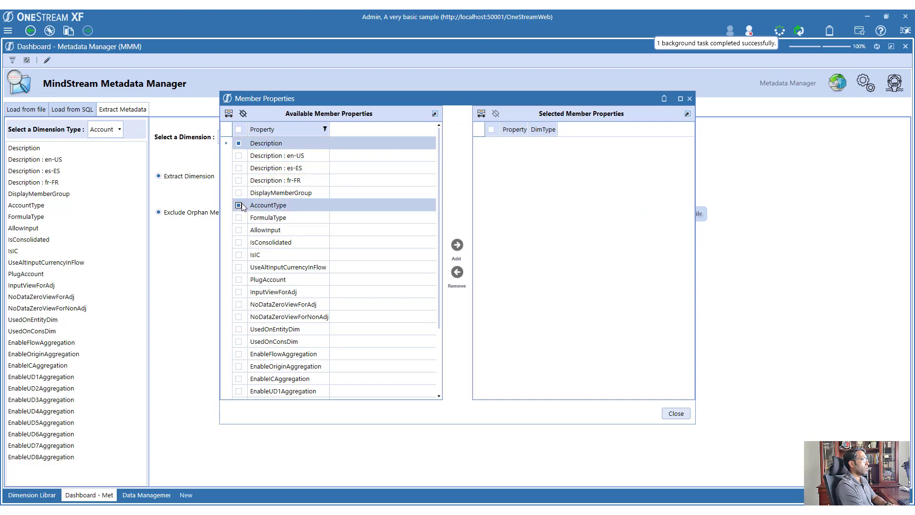
click(239, 230)
click(239, 255)
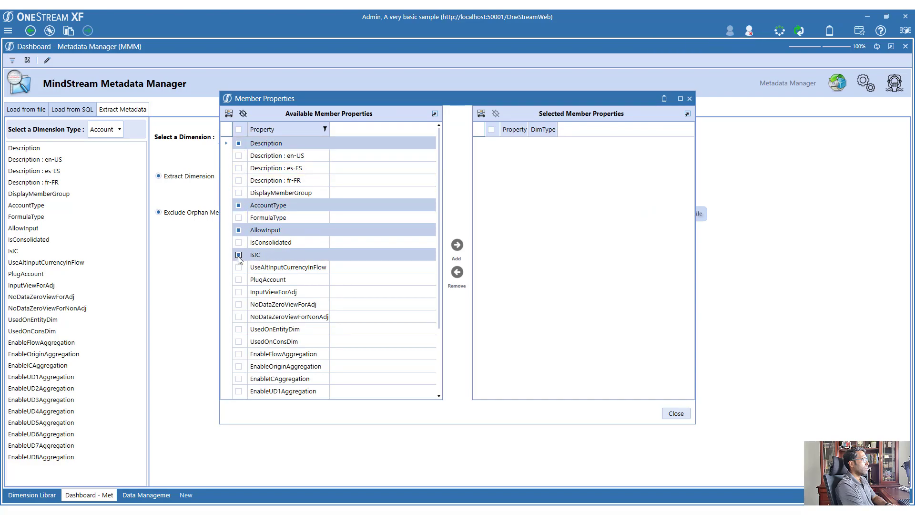
click(454, 243)
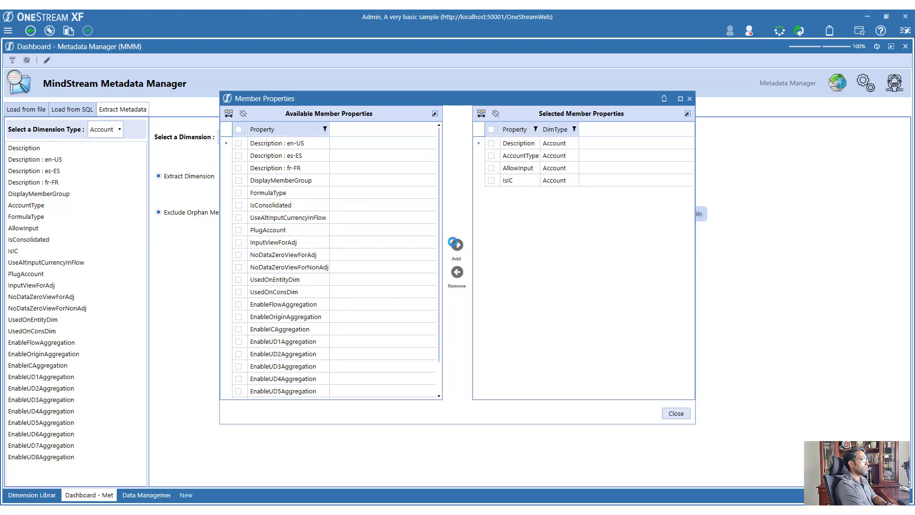
click(677, 415)
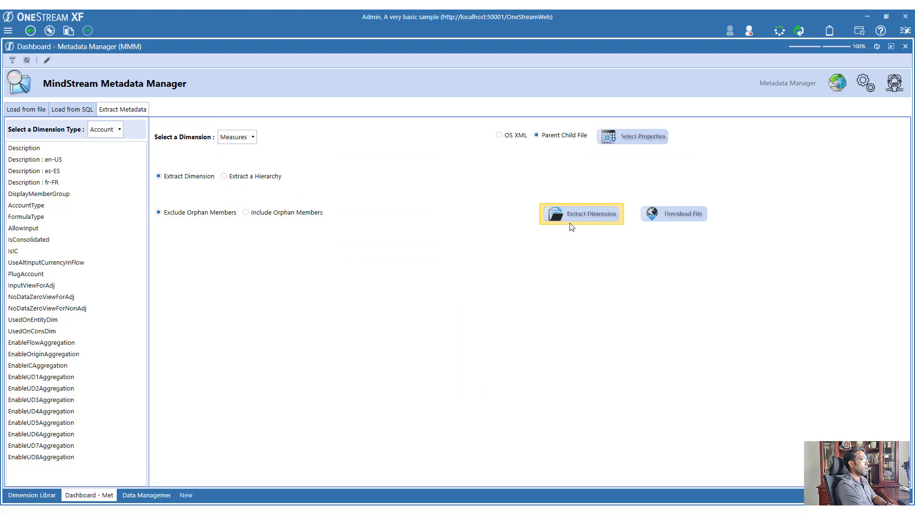
Extract the Measures dimension with orphan members excluded, download the text file and reload it in Notepad++.
click(586, 214)
click(516, 282)
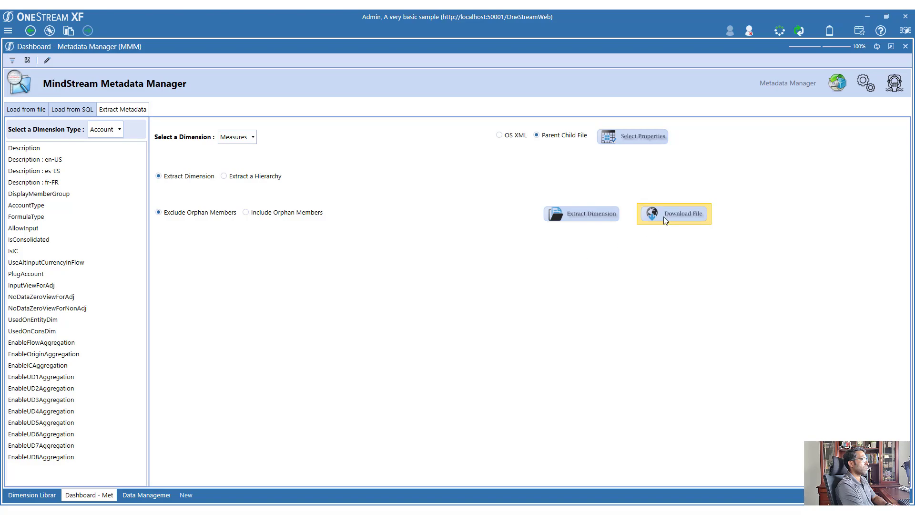
click(663, 217)
click(491, 301)
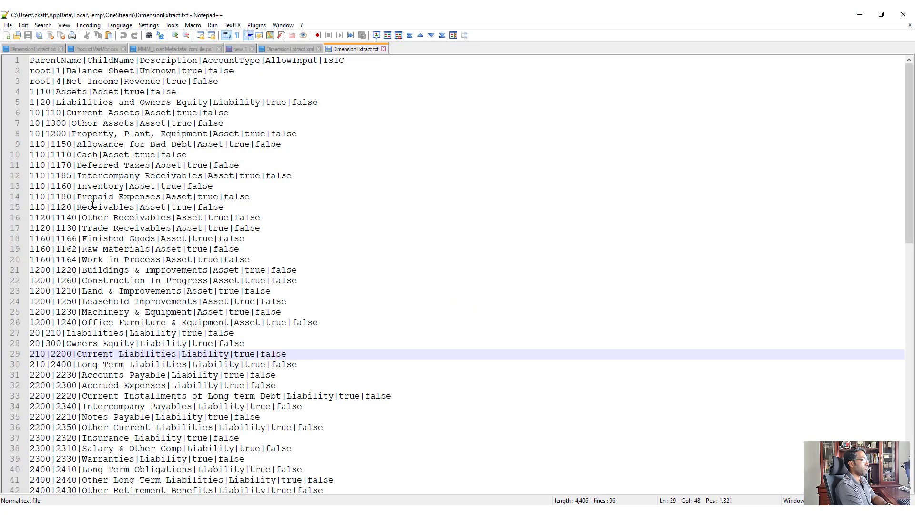
Switch back to OneStream XF, extract Measures with orphan members included, and reload the downloaded parent-child file in Notepad++.
key(alt+Tab)
click(284, 214)
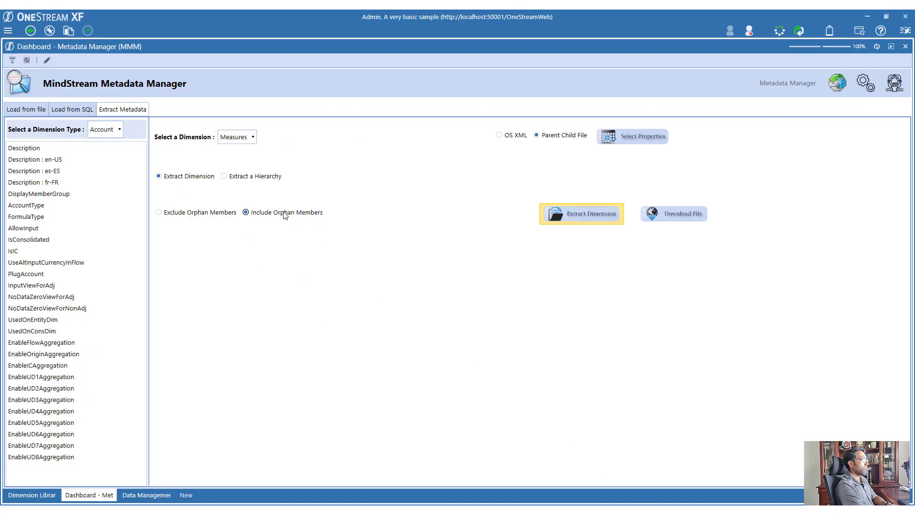
click(591, 214)
click(522, 282)
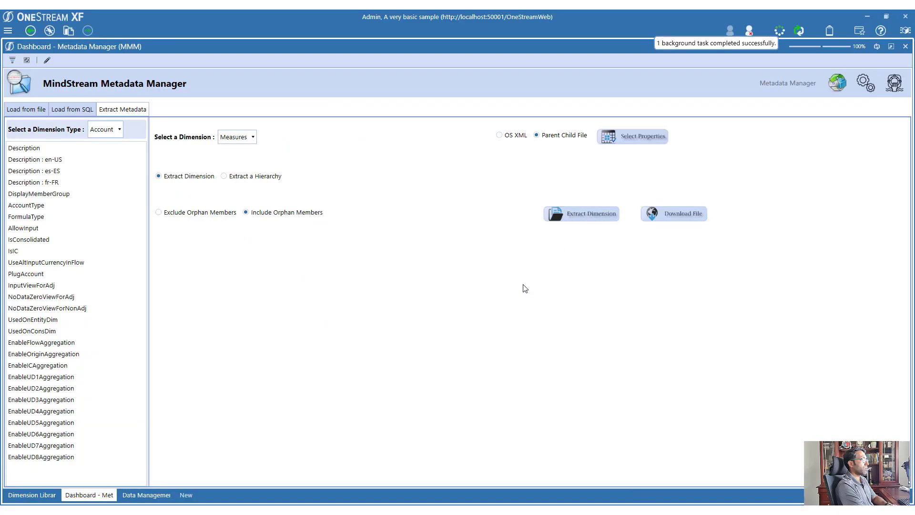
click(677, 213)
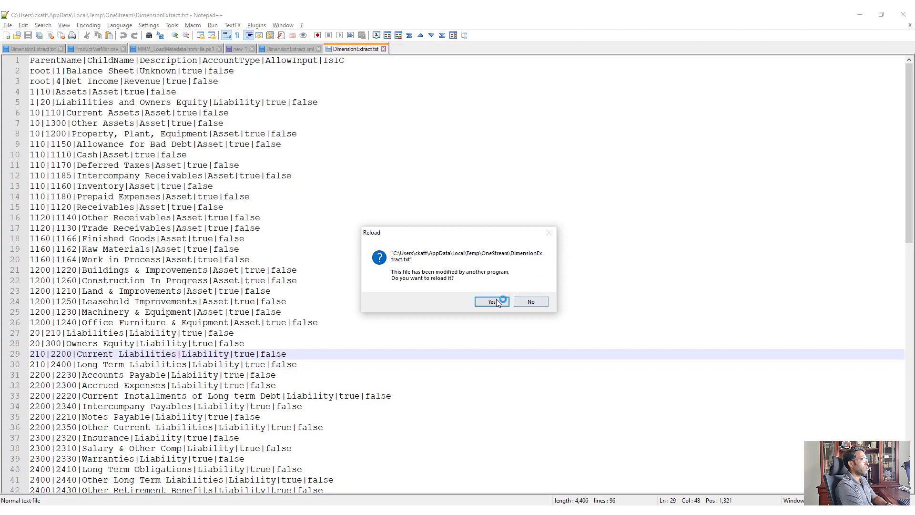
click(492, 302)
Search the reloaded parent-child extract for 9500, examine the matching records and close the search.
click(309, 167)
key(ctrl+f)
text(9500)
key(Return)
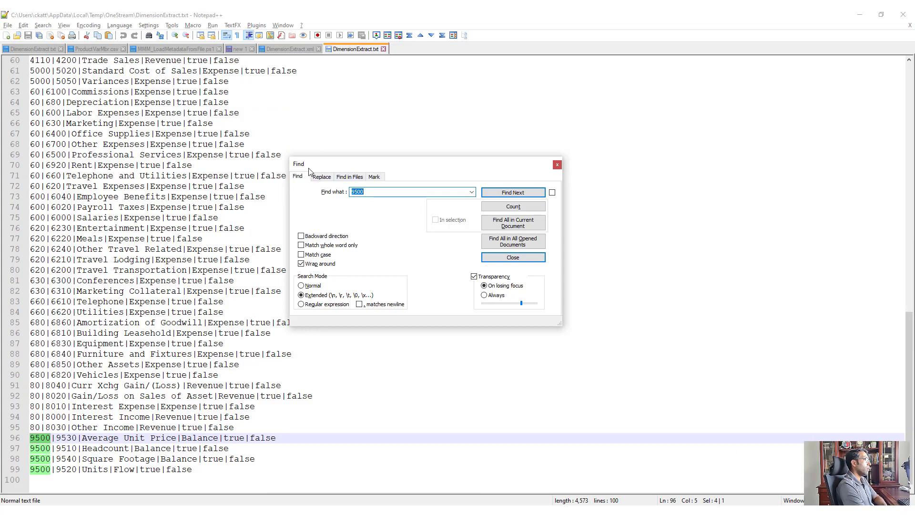
click(538, 259)
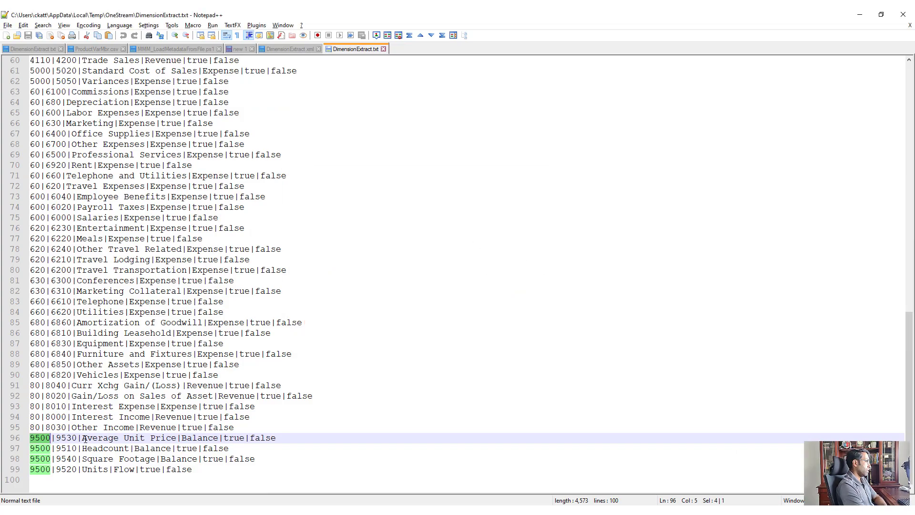
Switch back to OneStream XF and review the member properties selected for the Account extract.
key(alt+Tab)
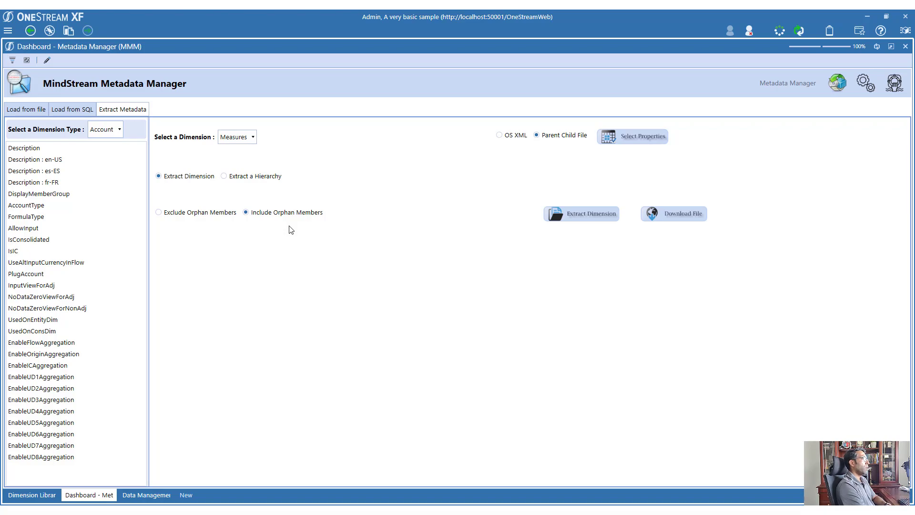
click(612, 137)
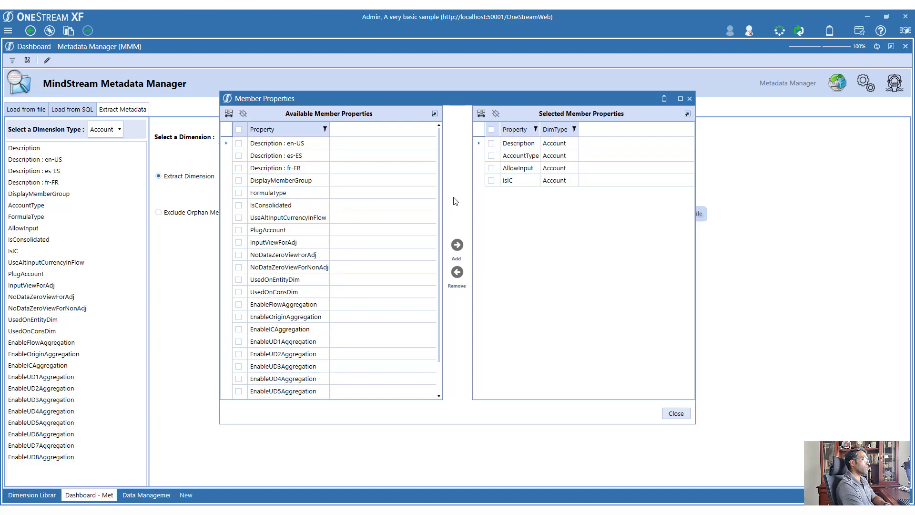
click(685, 413)
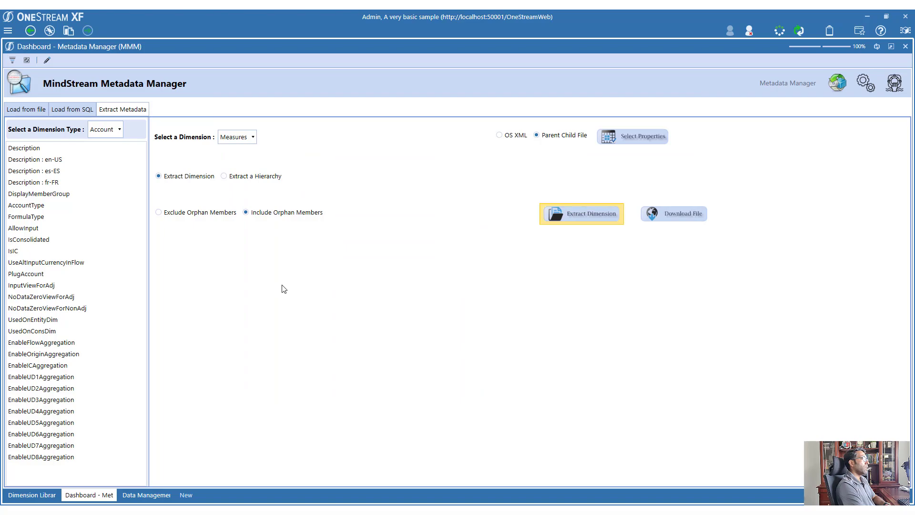
Open the MindStream Metadata Manager settings to view the external connections.
click(866, 83)
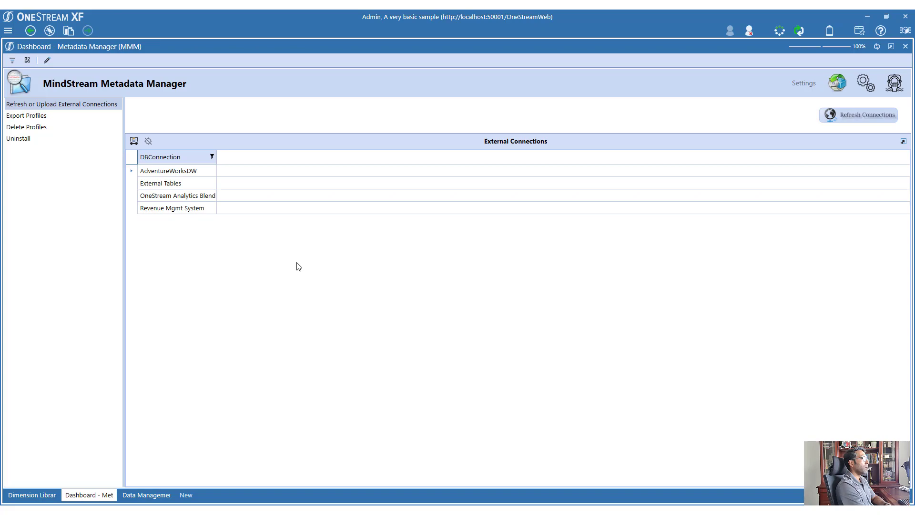
Refresh the external connections and open the load profile export settings.
click(851, 115)
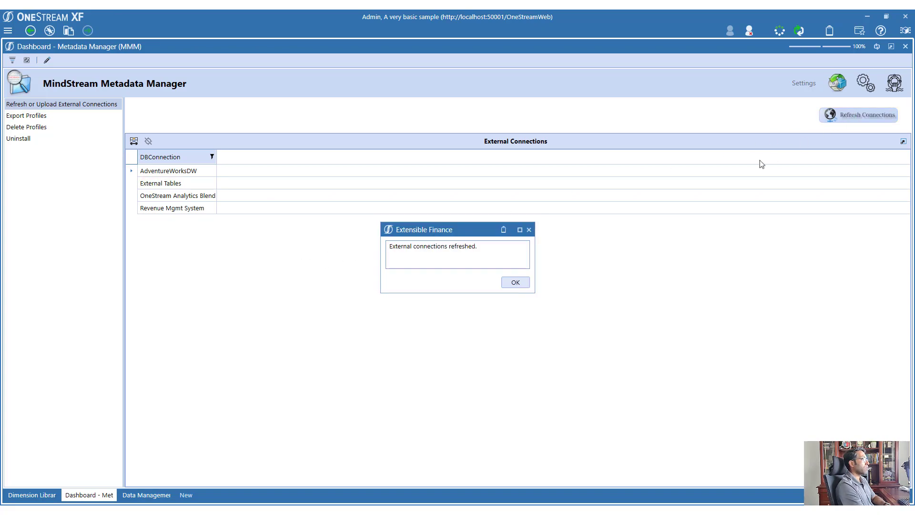
click(514, 283)
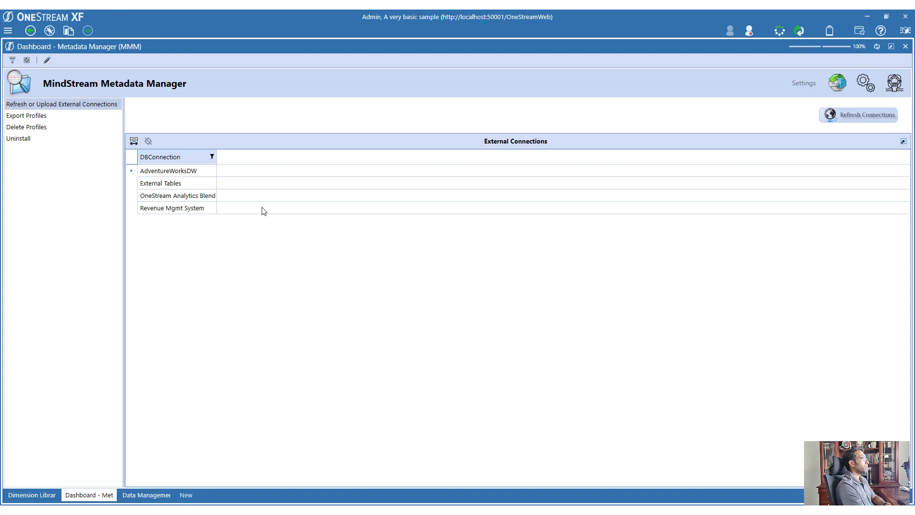
click(41, 119)
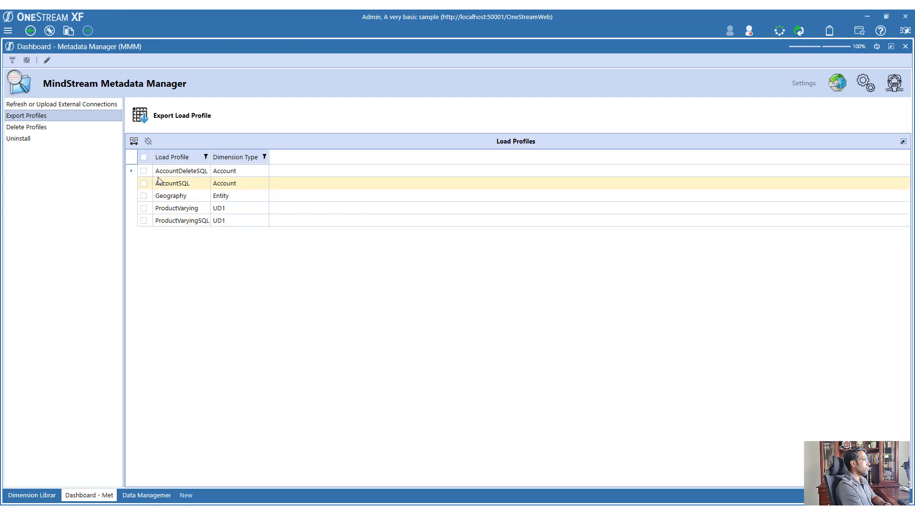
Export the AccountDeleteSQL and Geography load profiles and view the resulting CSV file in a maximized Excel window.
click(143, 196)
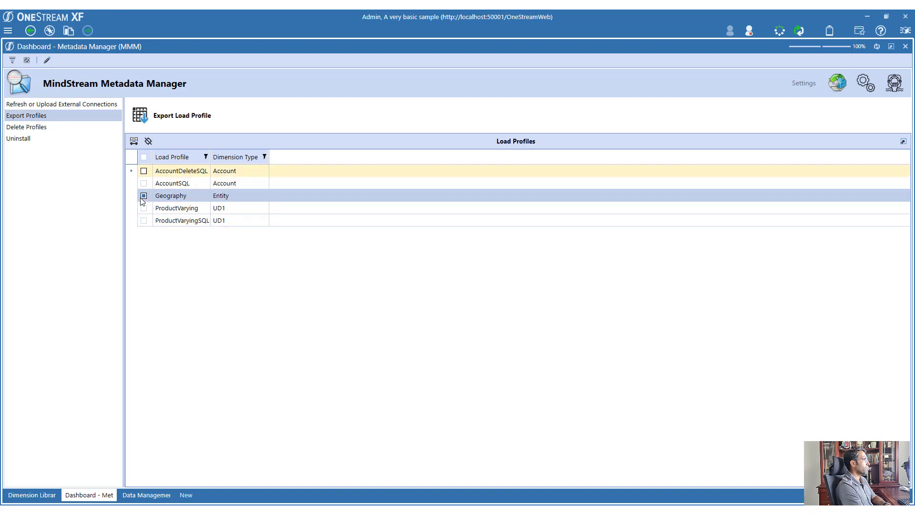
click(144, 171)
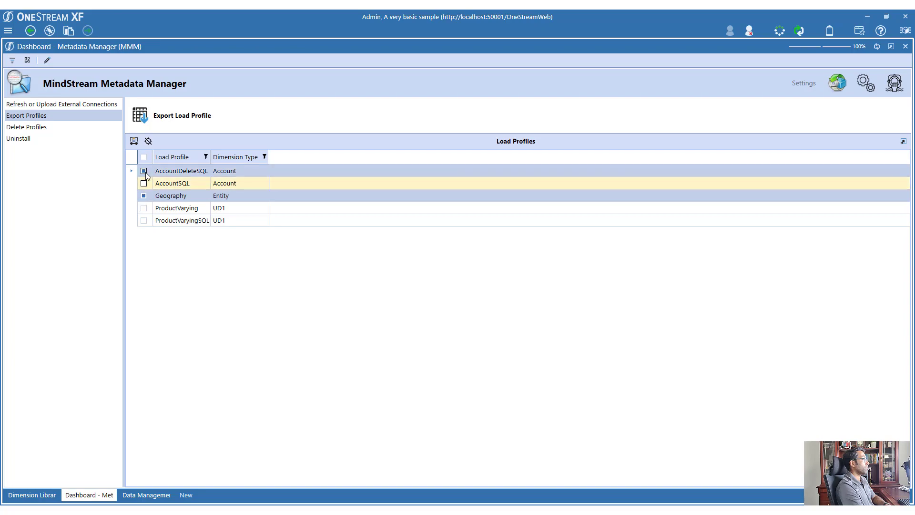
click(199, 195)
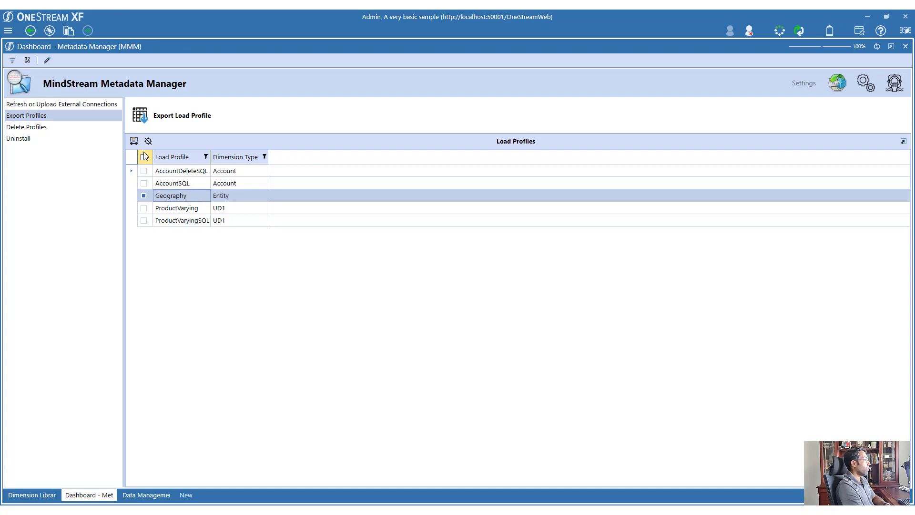
click(200, 175)
click(191, 184)
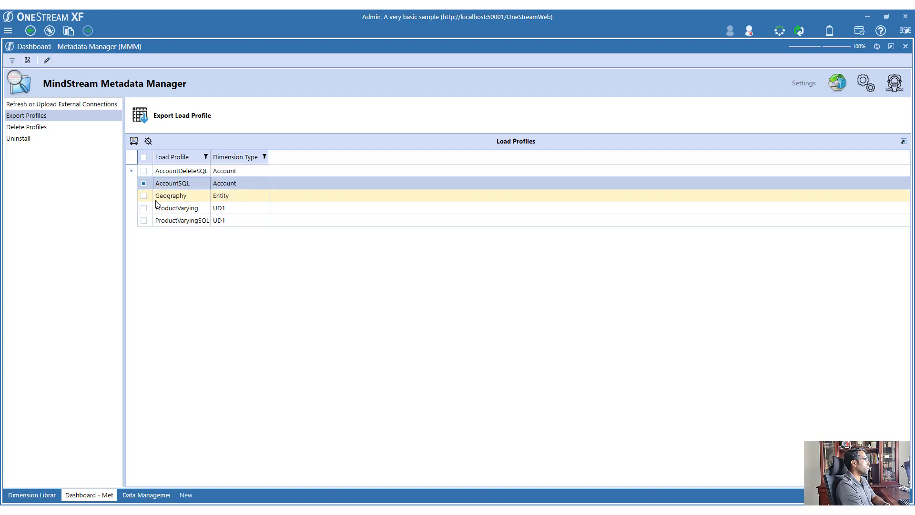
click(147, 173)
click(144, 196)
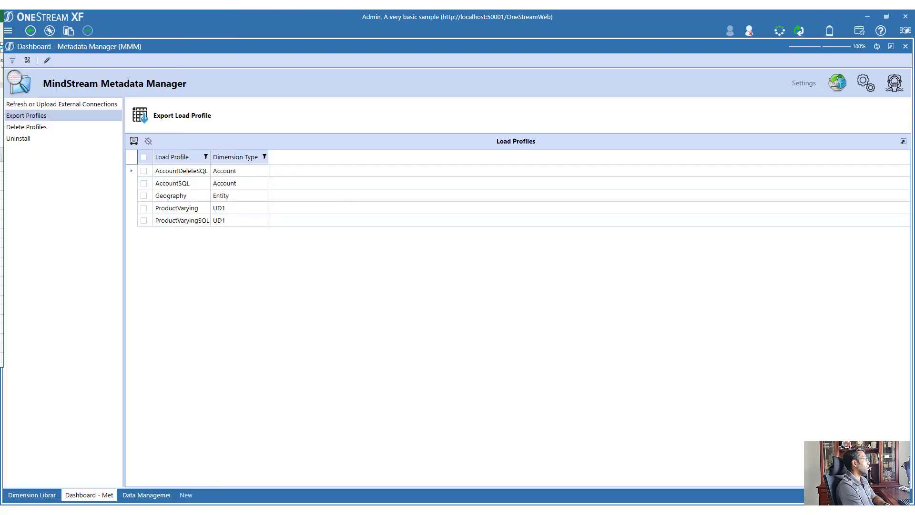
double_click(536, 97)
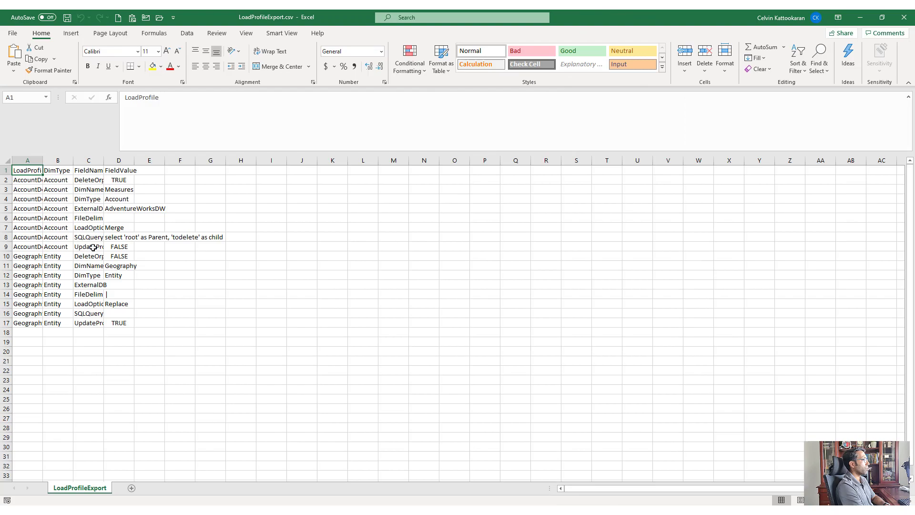
Widen the LoadProfile column, examine the exported SQL query, orphan deletion and file delimiter fields, and close the CSV file.
double_click(43, 160)
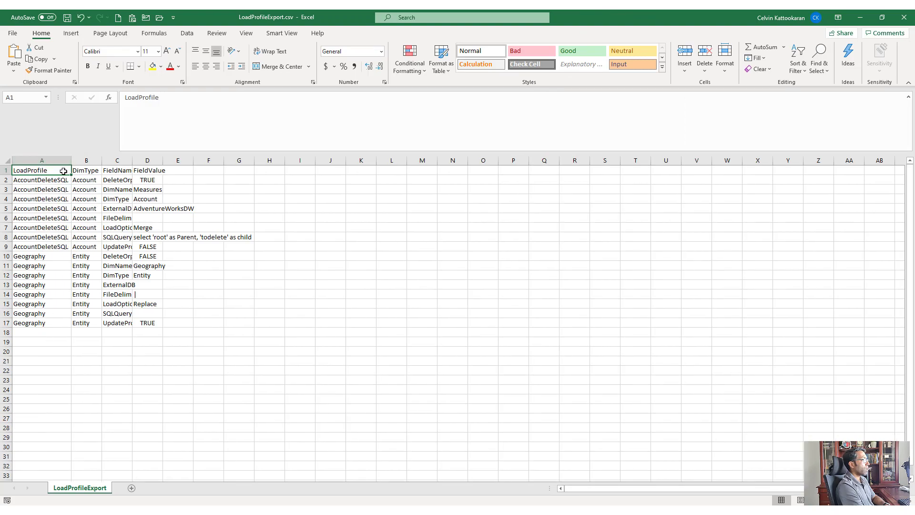
click(151, 238)
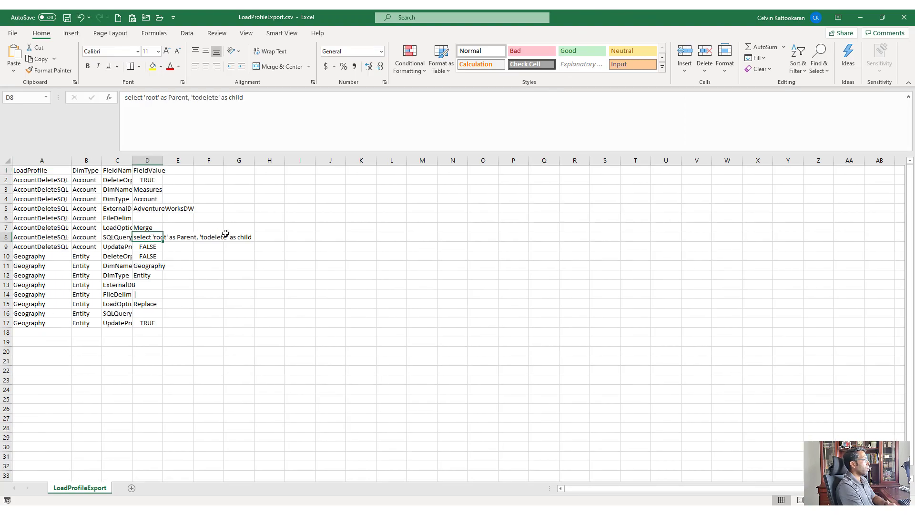
click(126, 258)
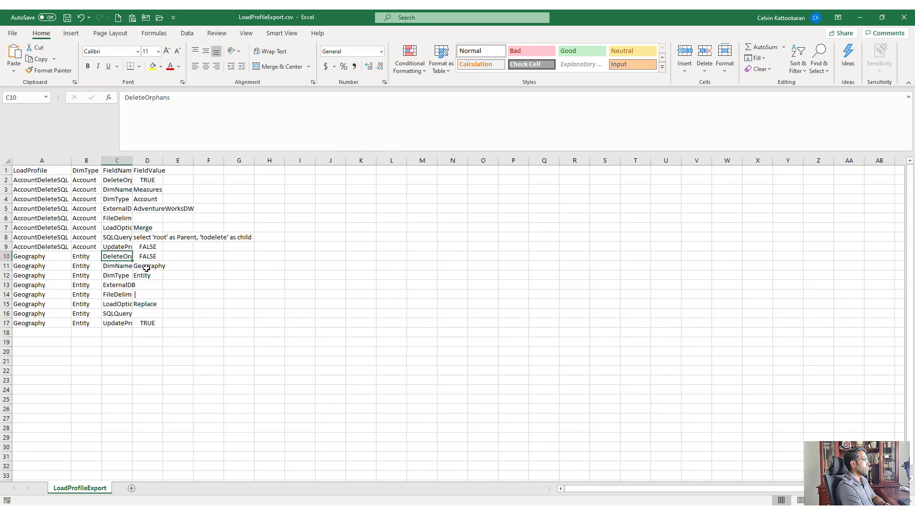
click(143, 295)
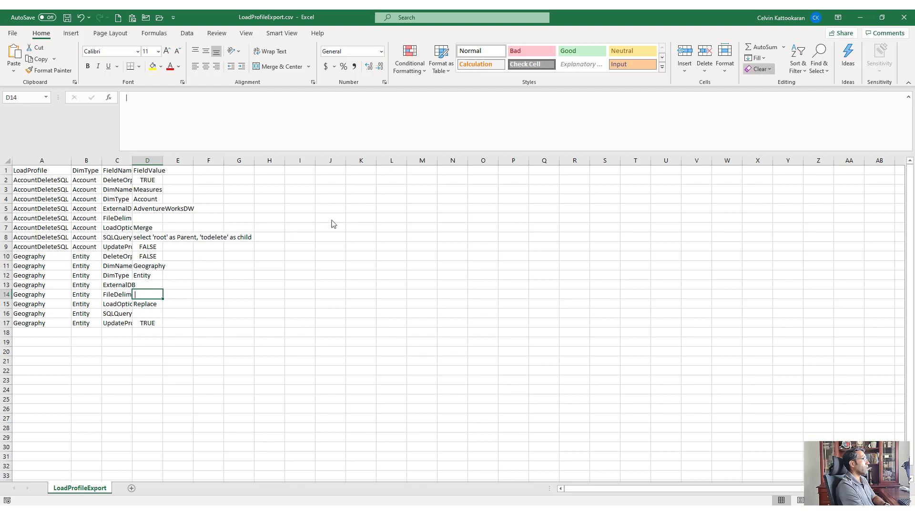
click(908, 19)
click(465, 278)
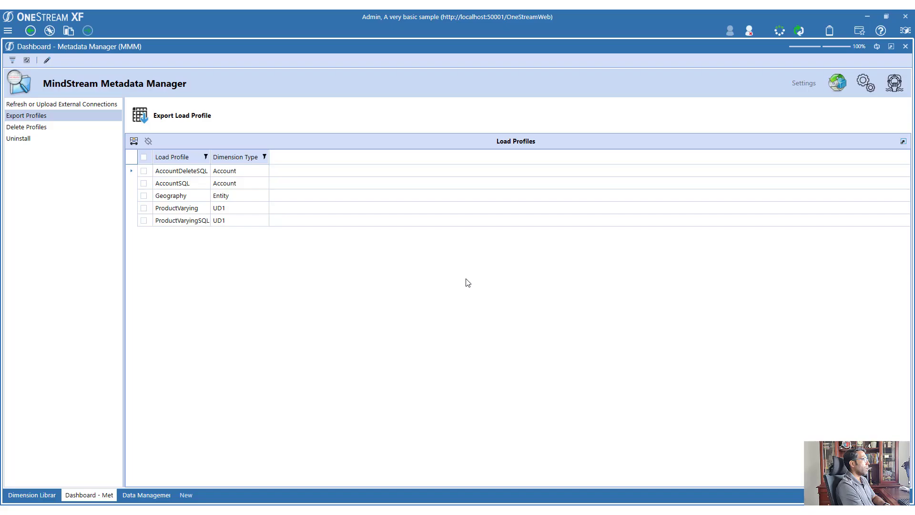
Export the AccountSQL load profile and examine its SQL query in the exported CSV file.
click(143, 184)
click(139, 115)
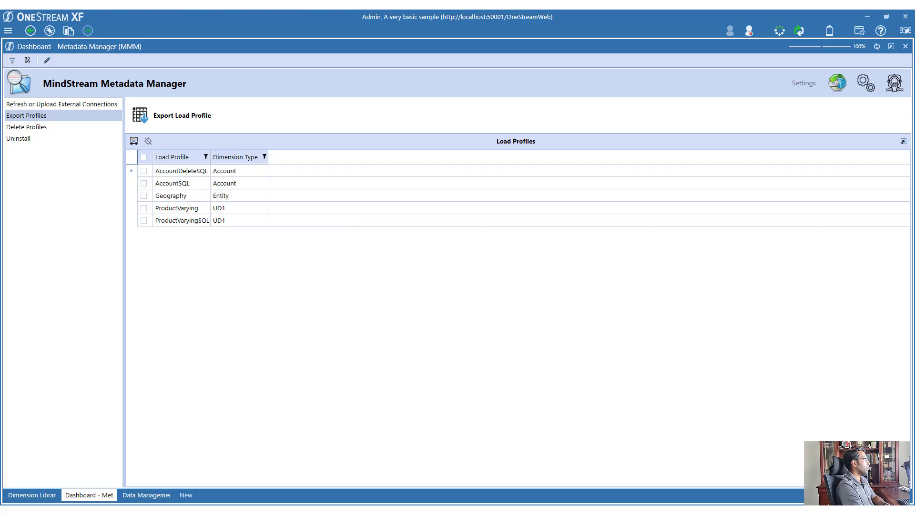
double_click(628, 119)
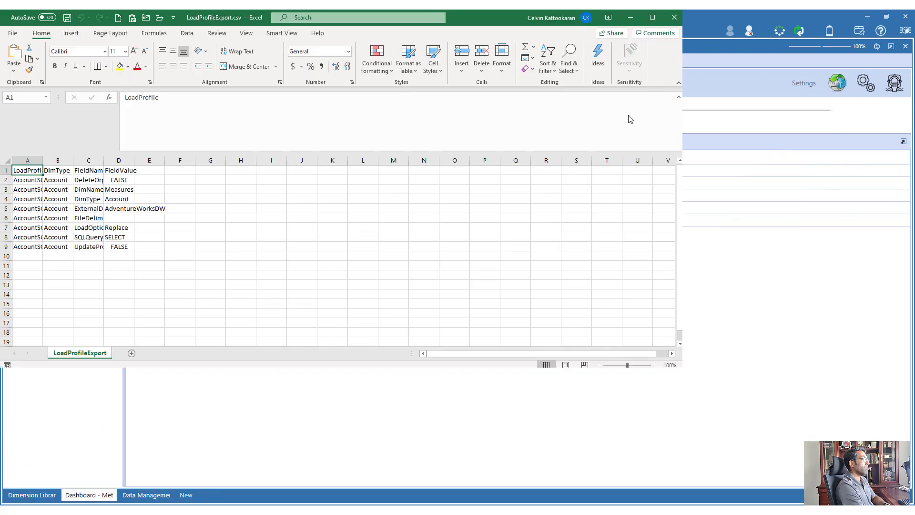
click(118, 237)
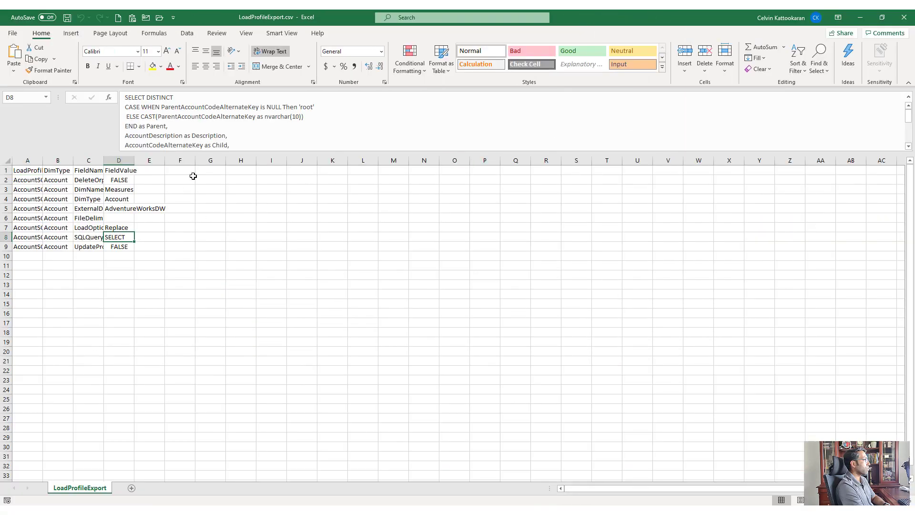
Switch back to OneStream XF and delete the AccountDeleteSQL load profile.
key(alt+Tab)
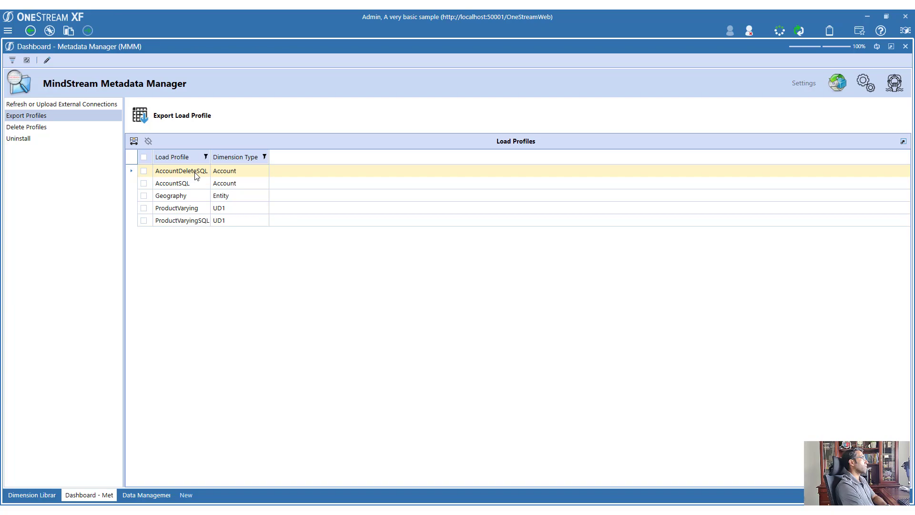
click(45, 129)
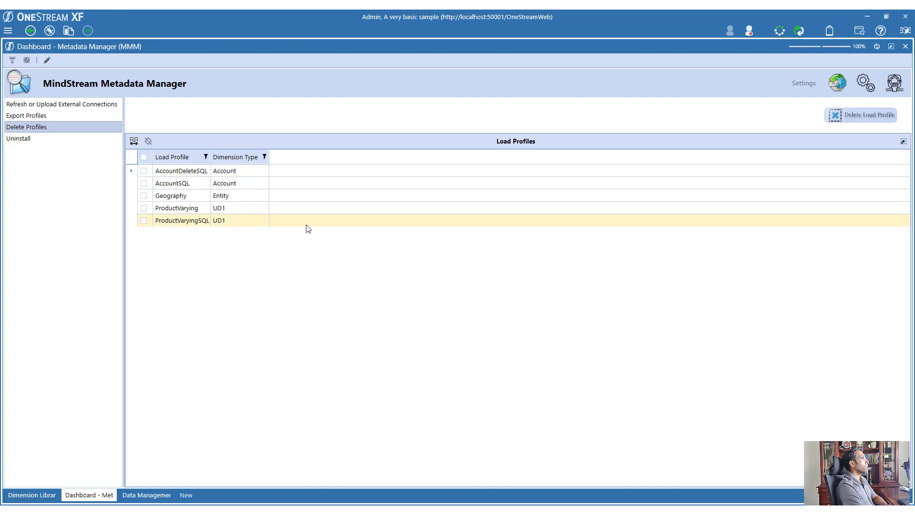
click(144, 170)
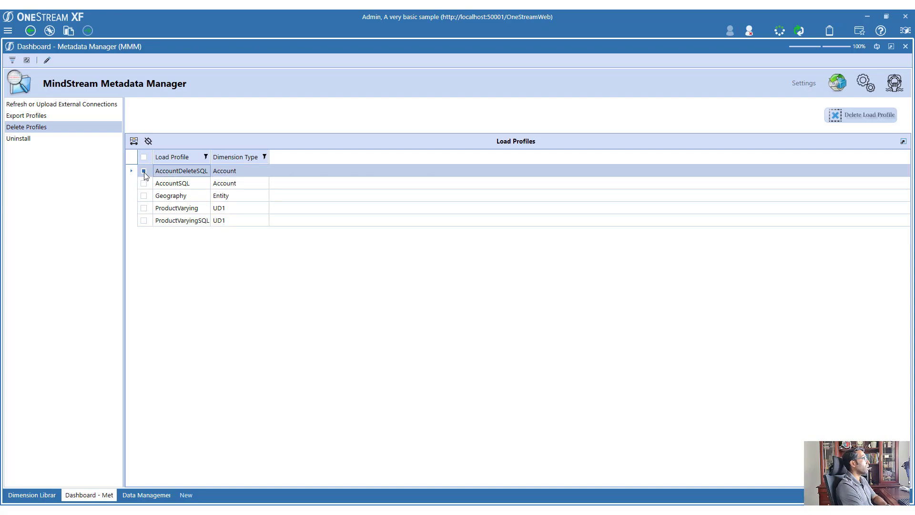
click(851, 117)
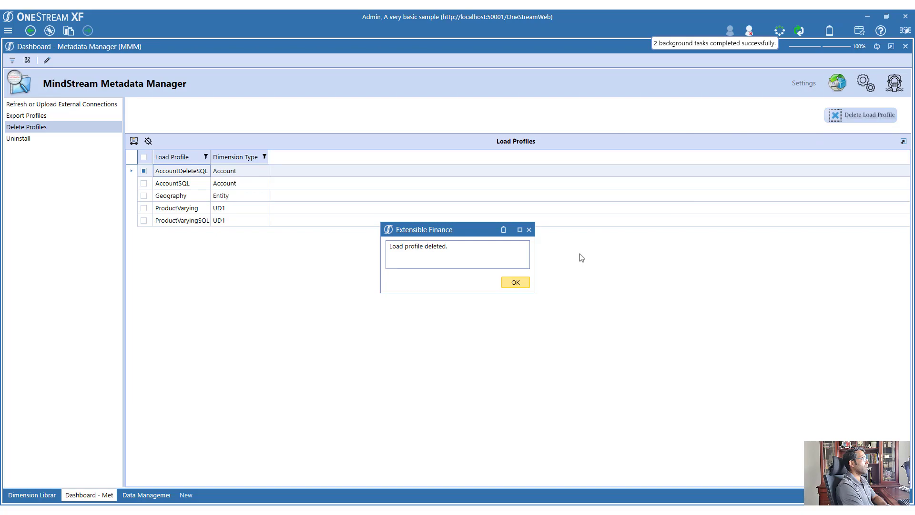
click(503, 283)
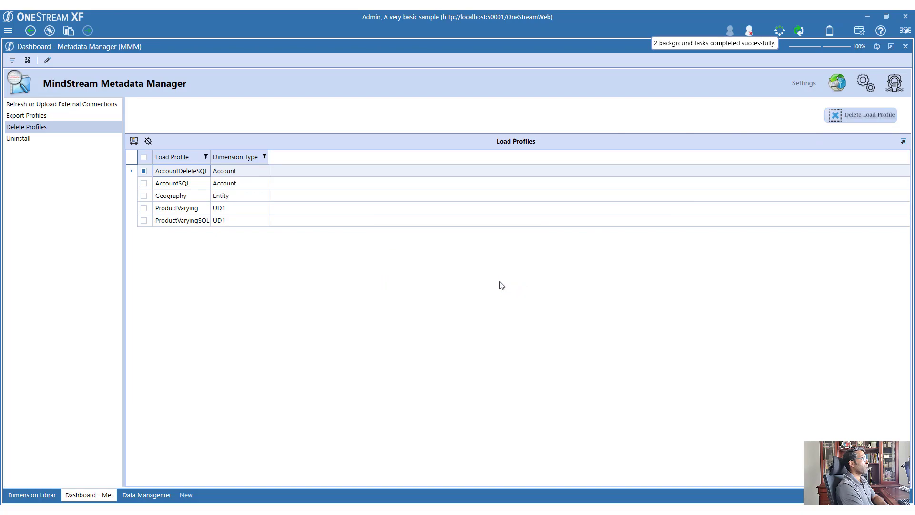
View the uninstall options and return from the settings to the Metadata Manager page.
click(19, 138)
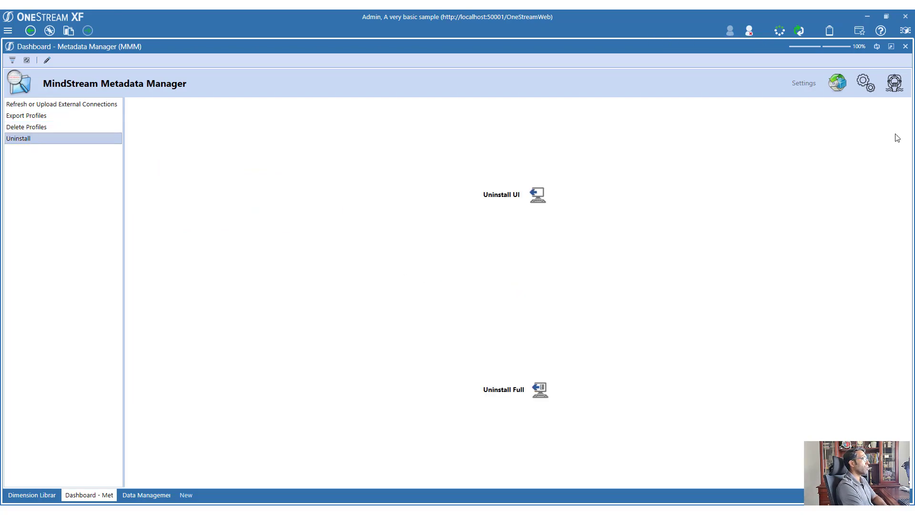
click(837, 88)
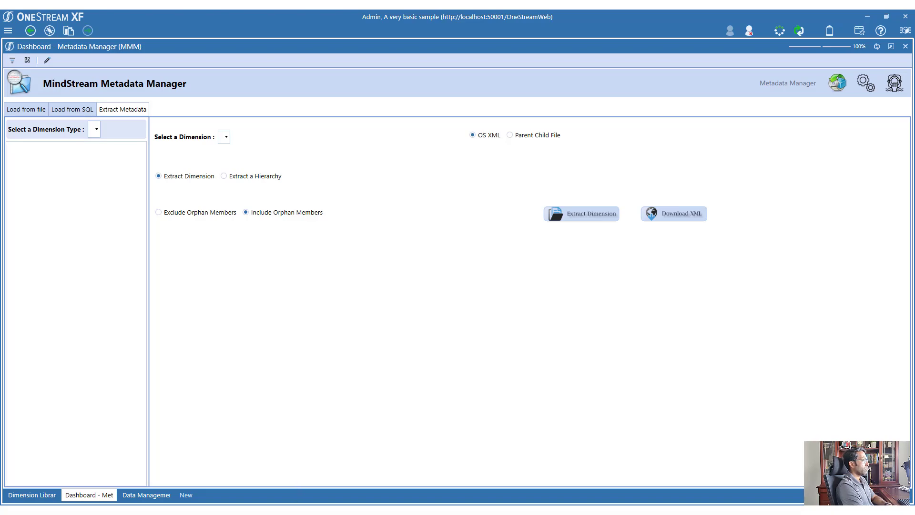
Switch to Notepad++ and copy the complete AccountSQL load parameter block, including its SQL query, from the new 1 document.
click(337, 471)
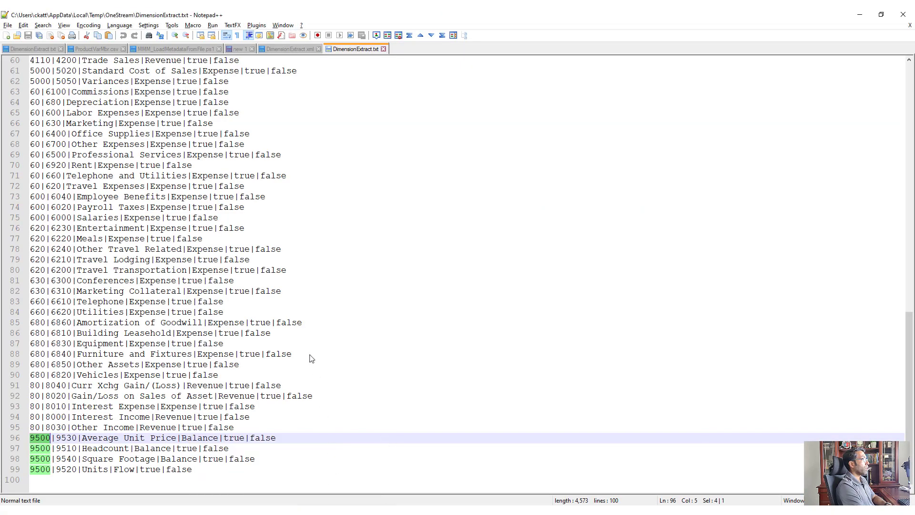
click(244, 48)
click(157, 224)
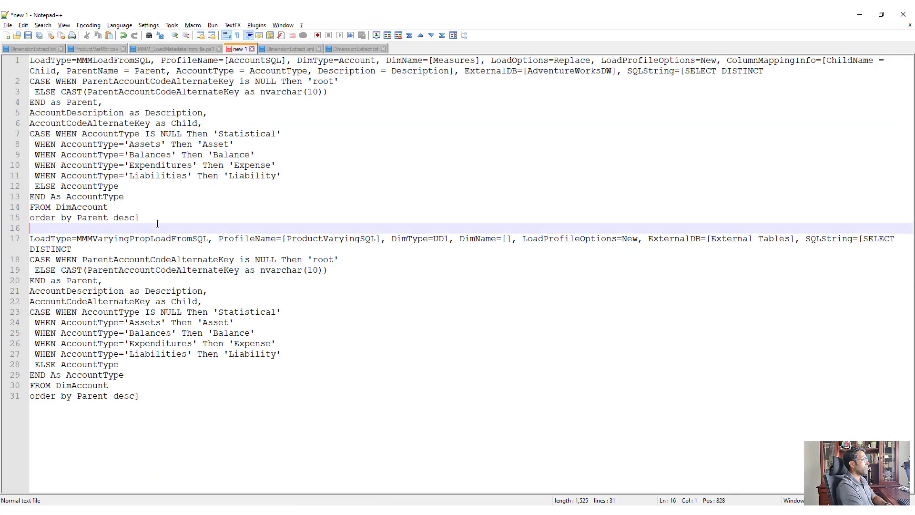
click(151, 217)
drag(176, 216, 30, 60)
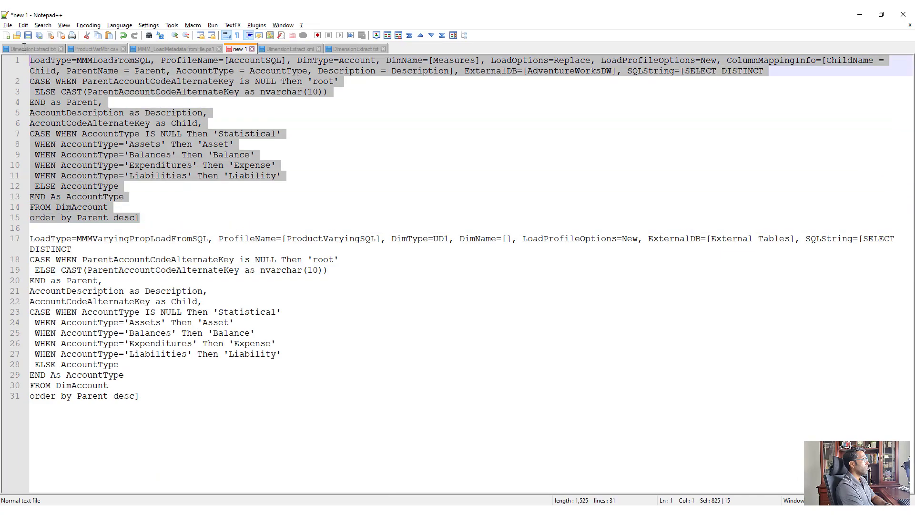
right_click(133, 87)
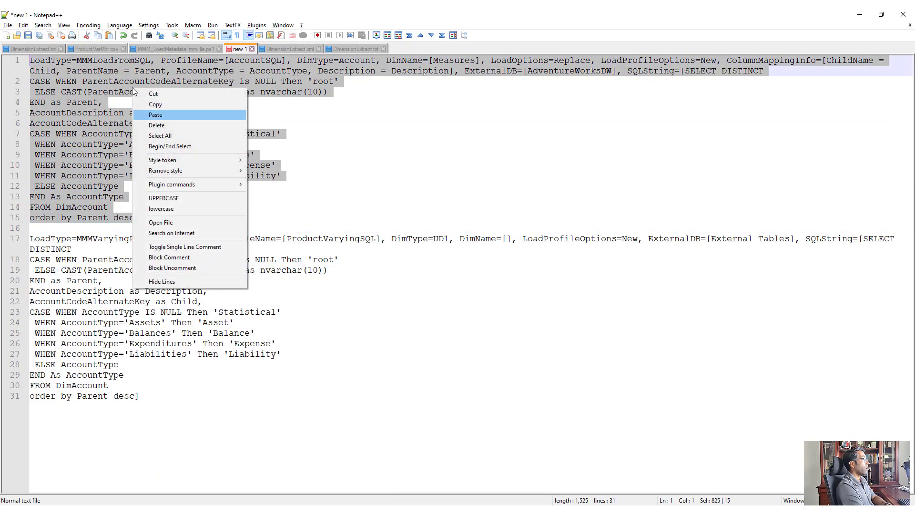
click(159, 106)
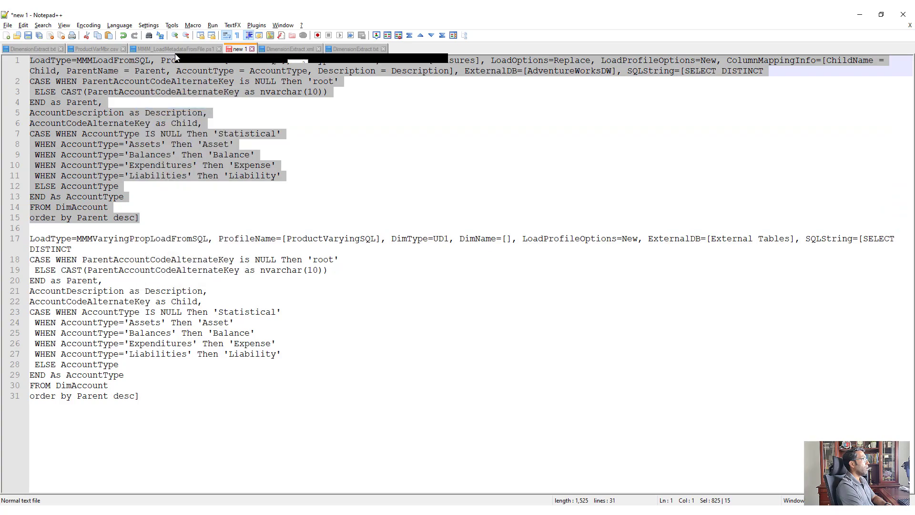
click(369, 324)
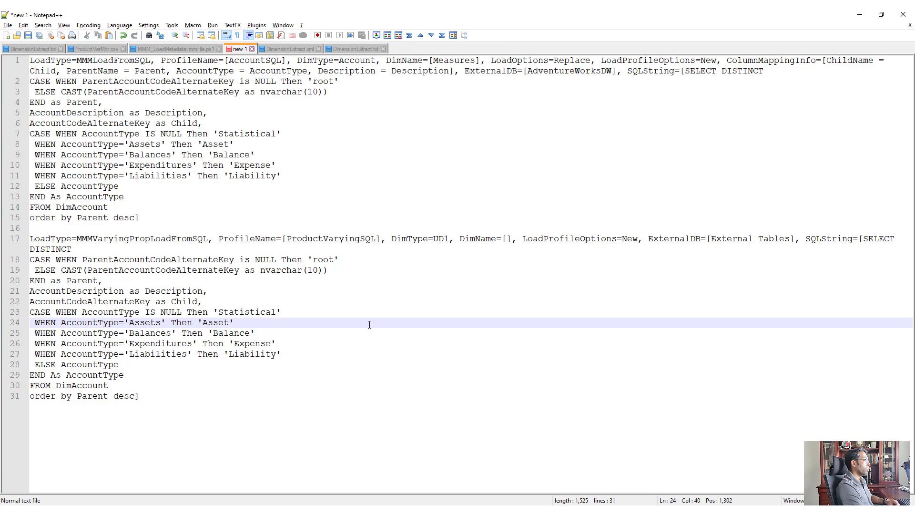
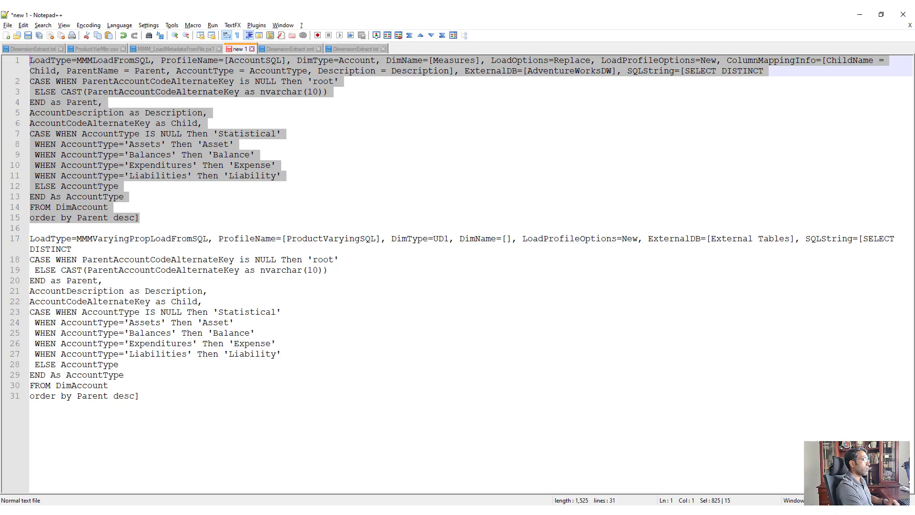
Switch to Windows PowerShell ISE and paste the AccountSQL load parameters into the empty last argument of the ExecuteStep call.
click(673, 498)
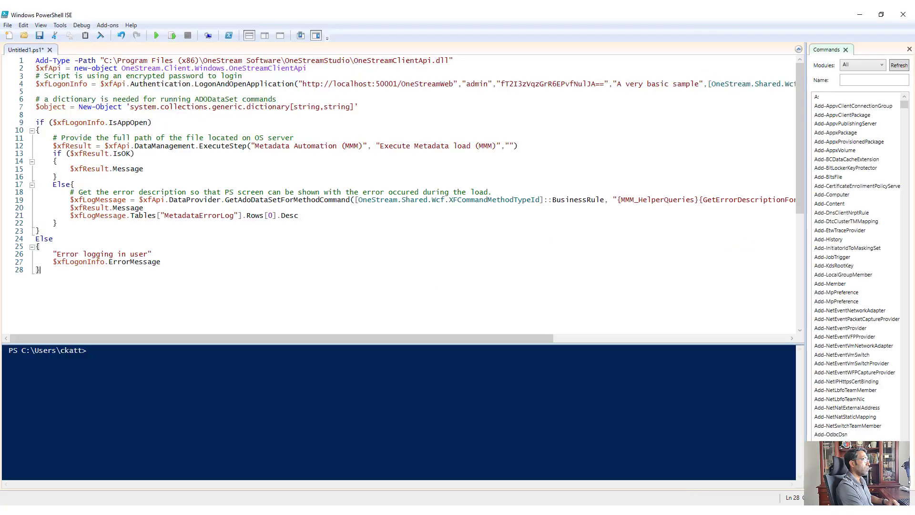
click(511, 146)
key(ctrl+v)
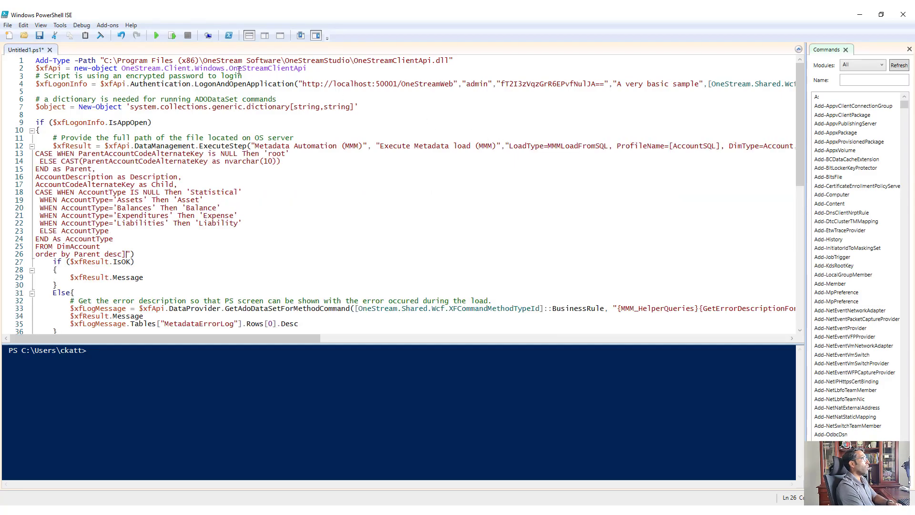
Examine the script's Add-Type line that references OneStreamClientApi.dll.
drag(455, 61, 36, 61)
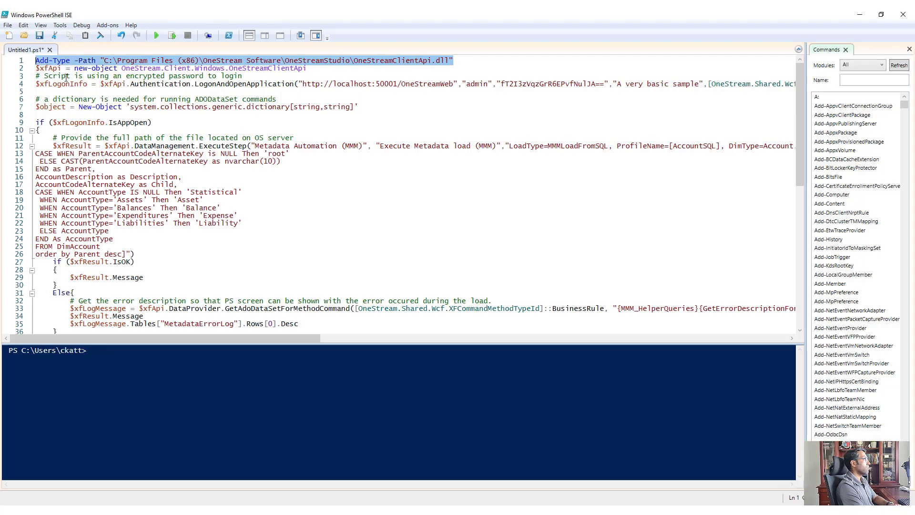
click(364, 179)
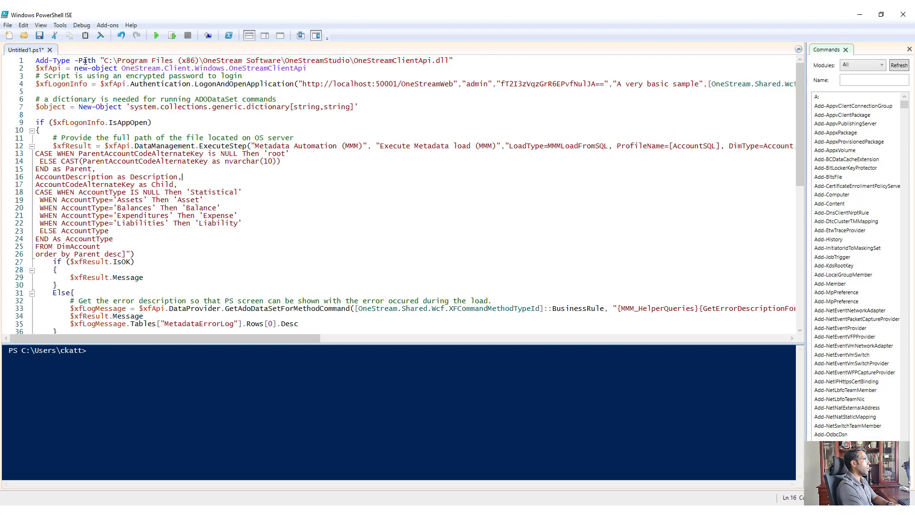
Examine the script's OneStream client object creation, LogonAndOpenApplication login call, dictionary object and end of the ExecuteStep query.
double_click(391, 61)
click(235, 84)
key(Down)
drag(313, 68, 16, 66)
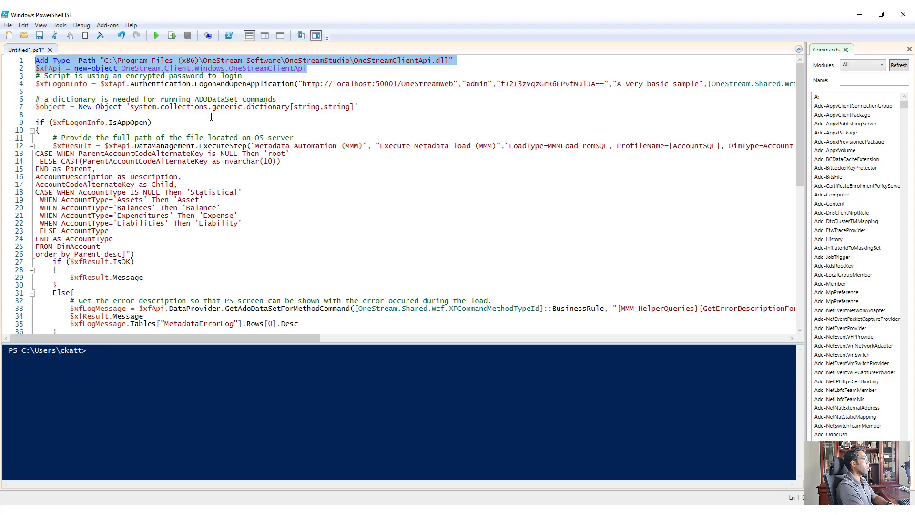
key(Left)
double_click(244, 84)
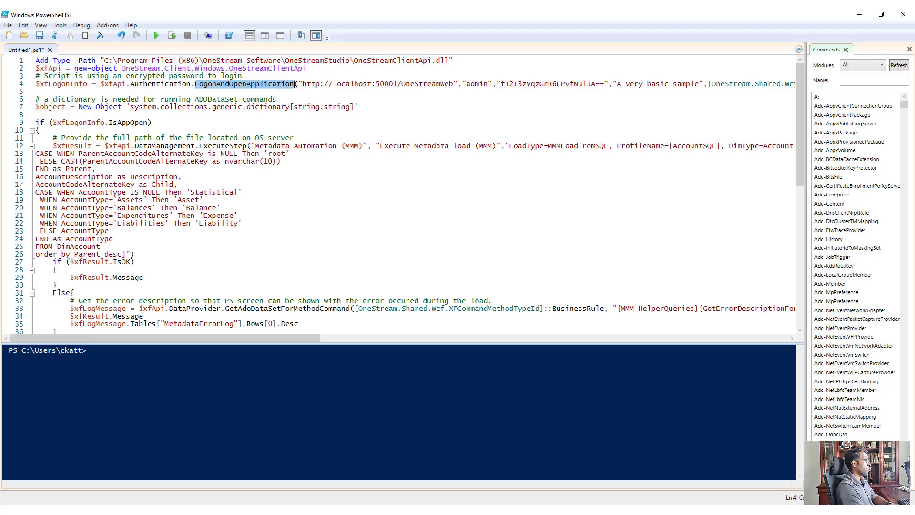
click(490, 113)
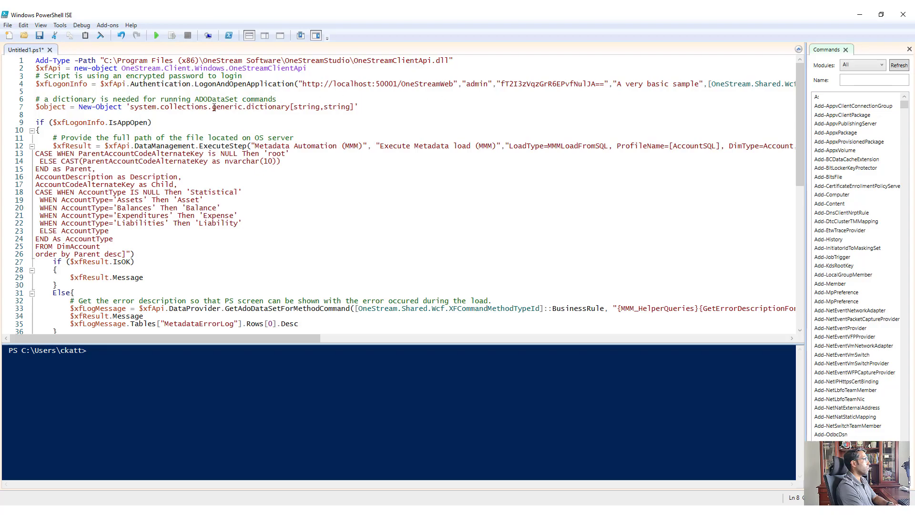
click(100, 107)
click(180, 252)
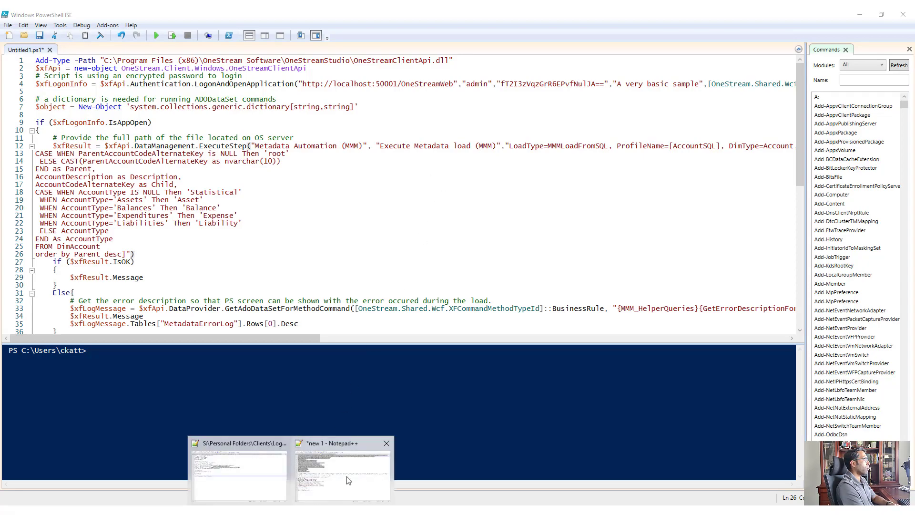
View the AccountSQL parameters in Notepad++ and the Measures members in OneStream's Dimension Library.
click(348, 477)
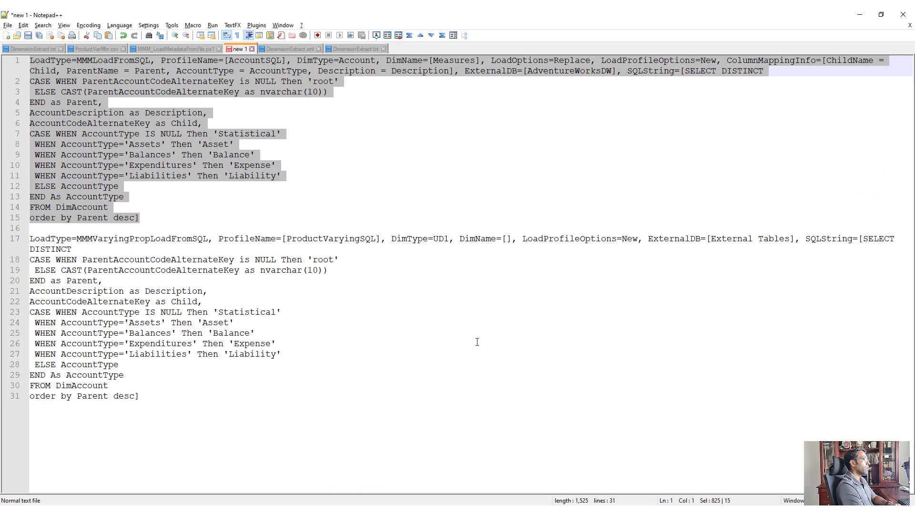
key(alt+Tab)
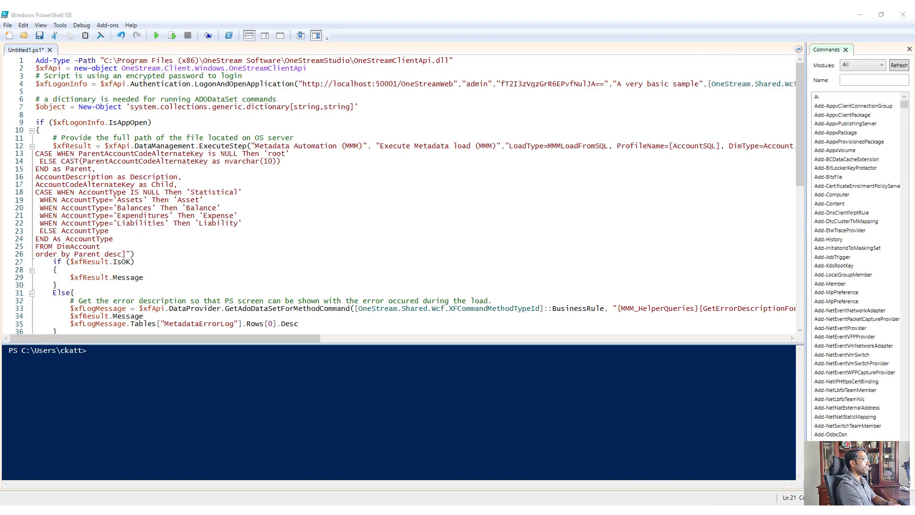
key(alt+Tab)
click(48, 495)
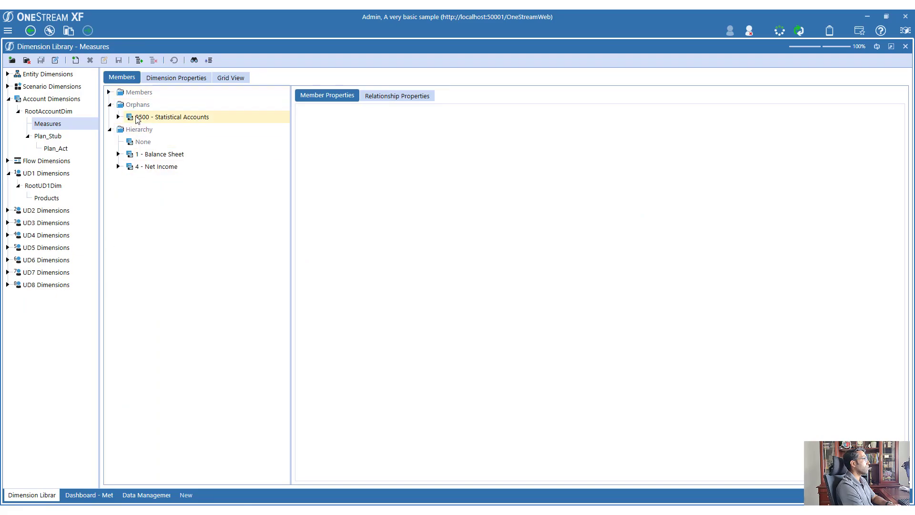
Run the AccountSQL load script in PowerShell ISE and reload the Measures dimension in OneStream, expanding 9500 - Statistical Accounts.
key(alt+Tab)
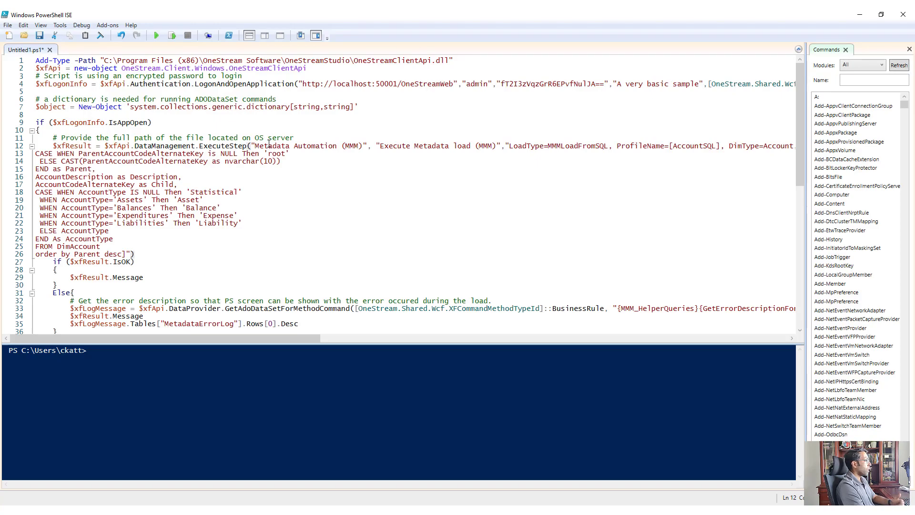
click(161, 36)
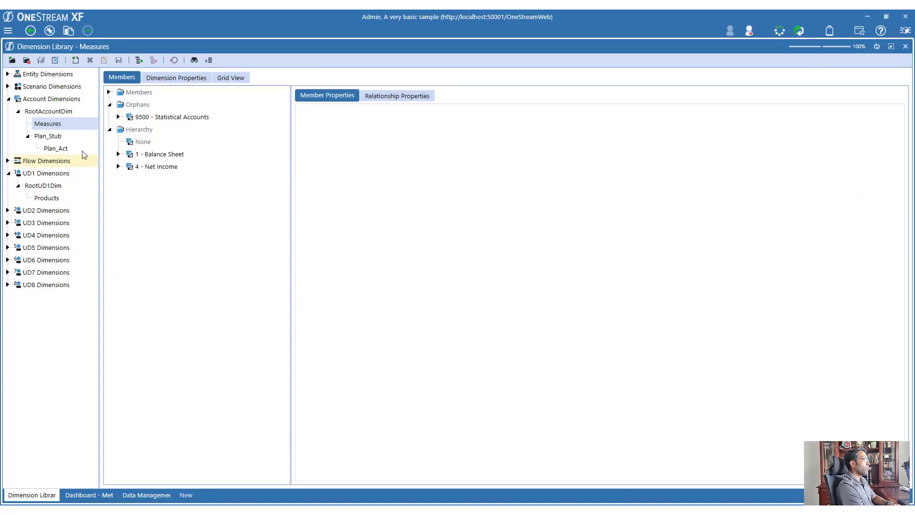
click(48, 136)
click(56, 123)
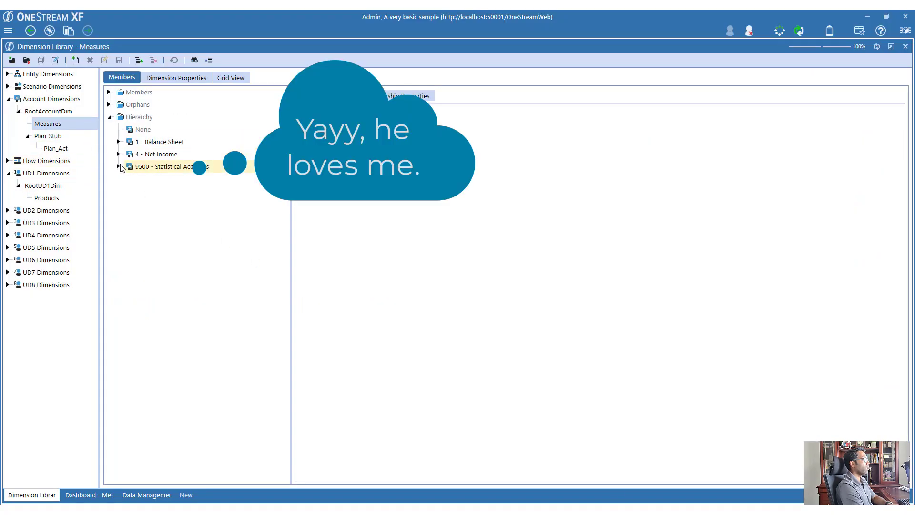
click(119, 167)
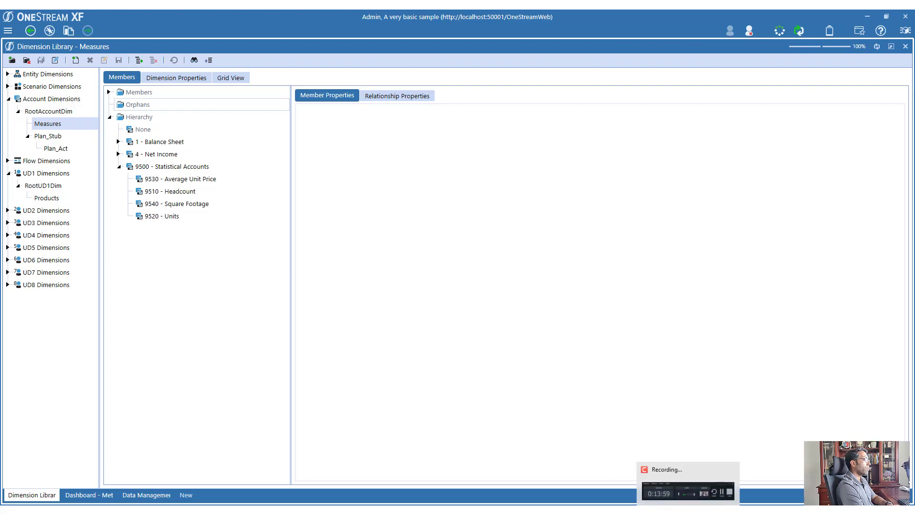
Review the load script's console output in PowerShell ISE and return to OneStream's Metadata Manager dashboard.
click(714, 485)
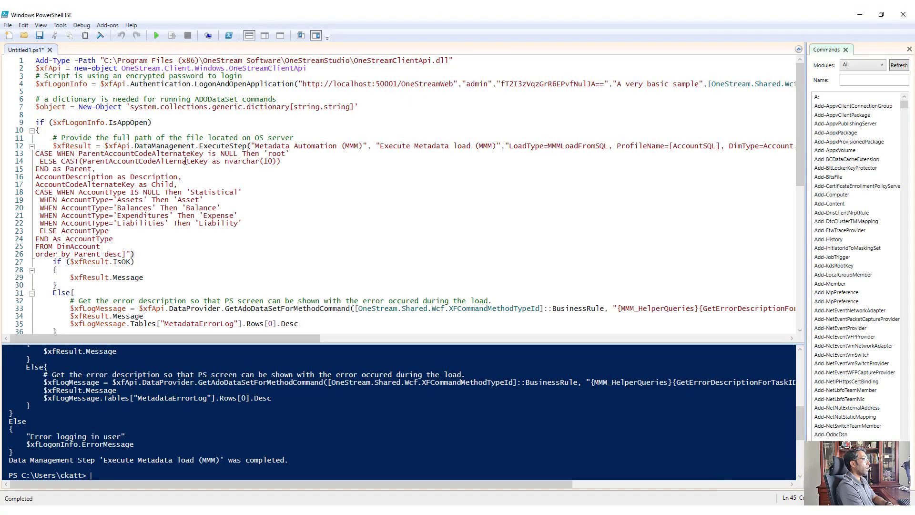
click(122, 122)
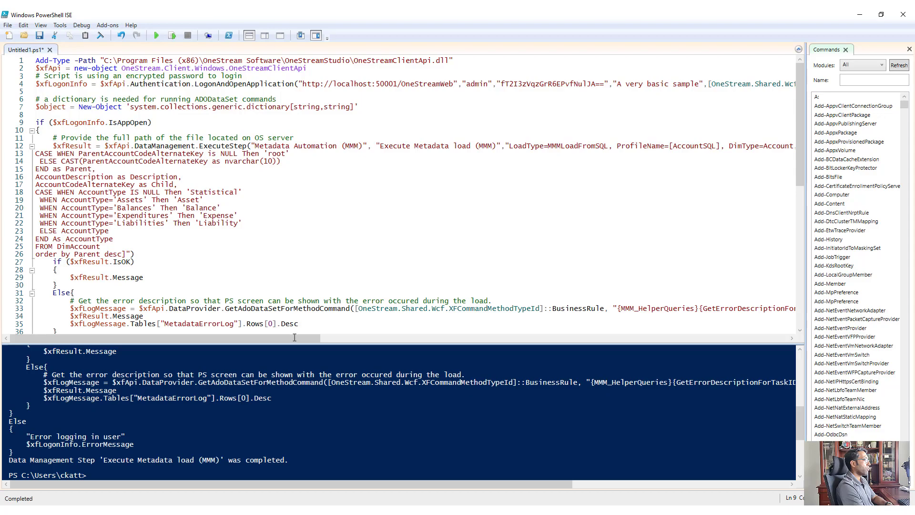
click(326, 462)
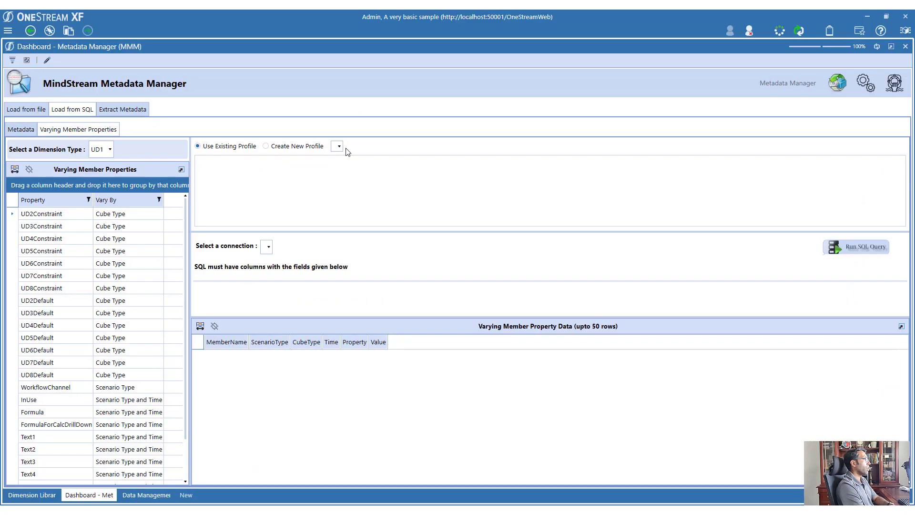
Load the existing ProductVaryingSQL profile for the UD1 varying member properties and run its SQL query.
click(323, 151)
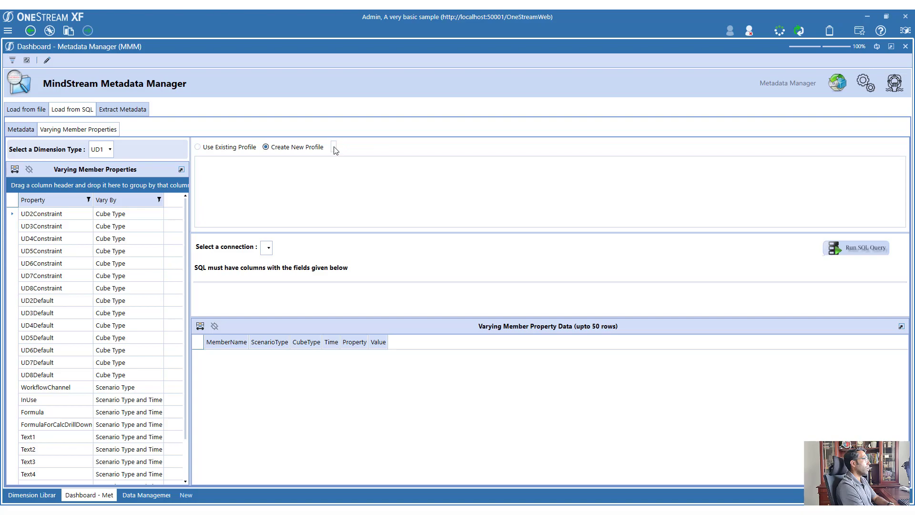
click(234, 149)
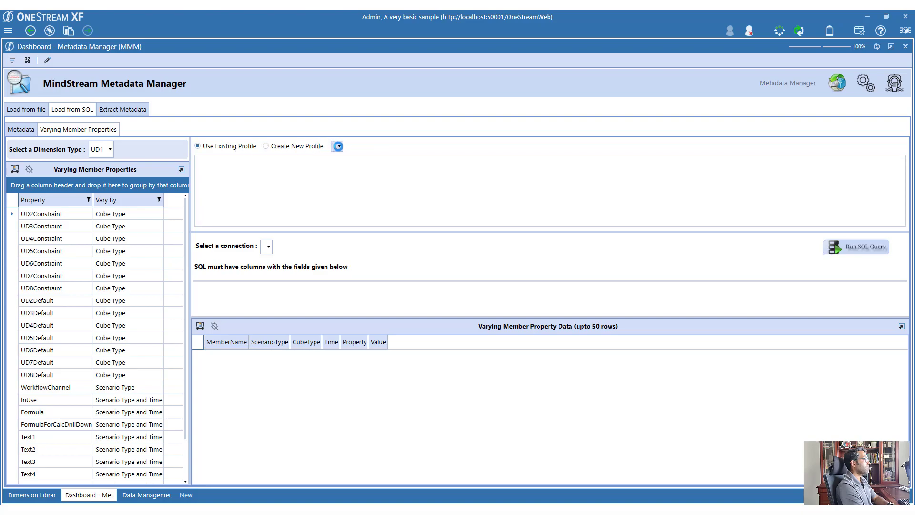
click(339, 146)
click(347, 170)
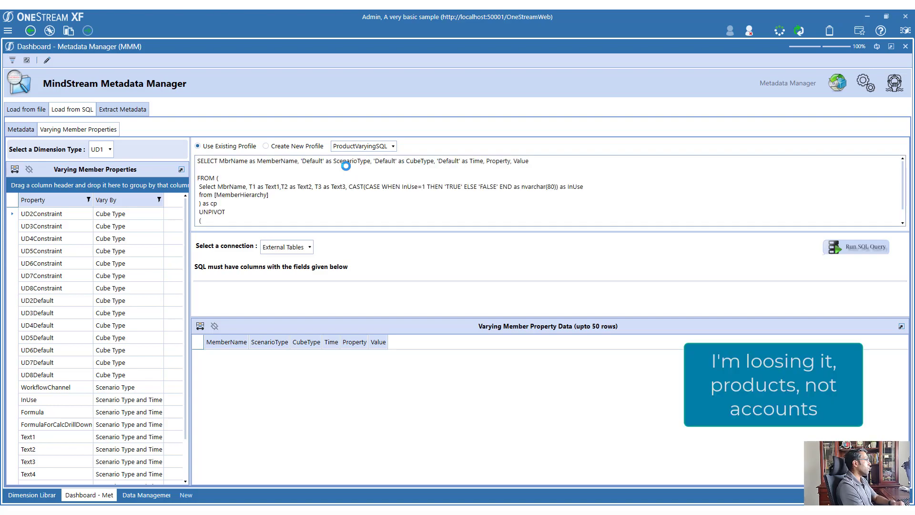
click(333, 179)
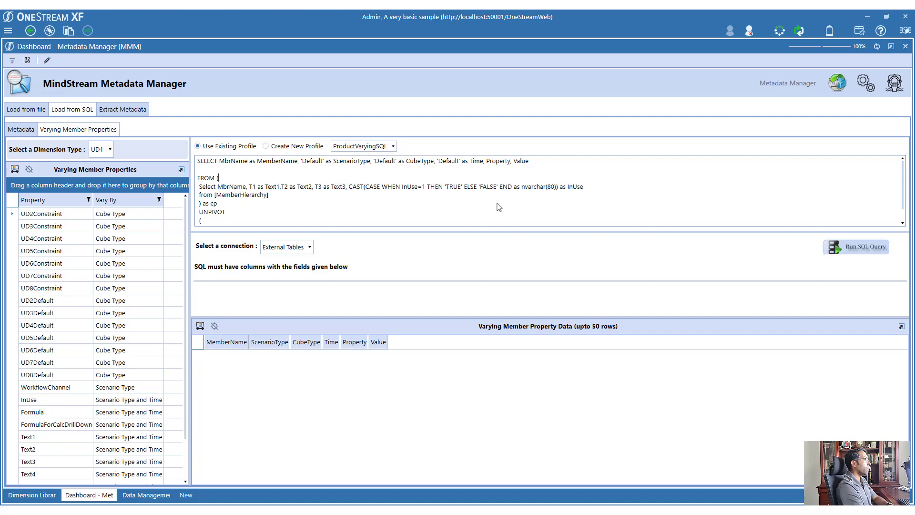
click(838, 248)
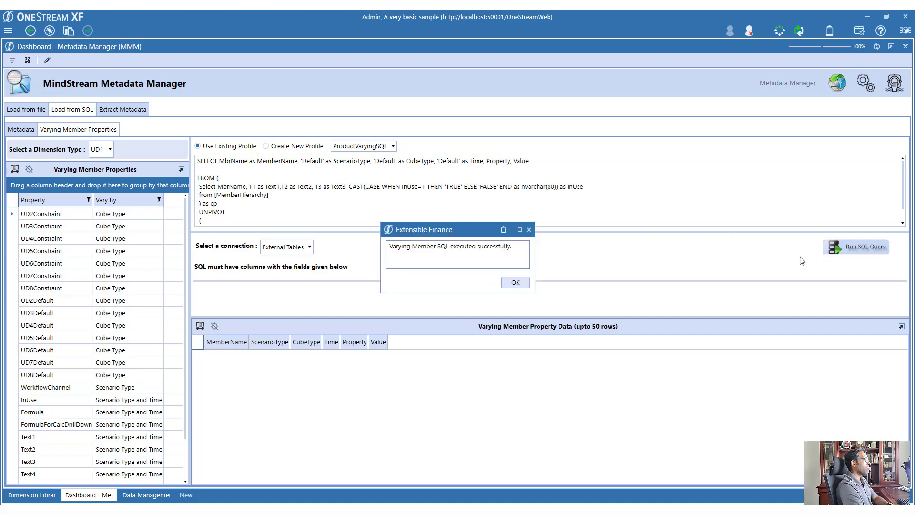
click(516, 282)
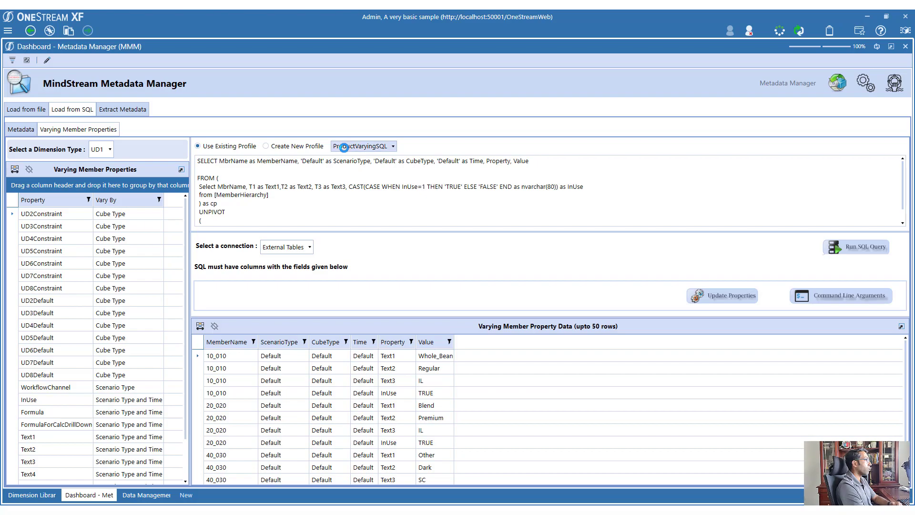
Copy the complete command line arguments generated for the ProductVaryingSQL profile and close their dialog.
click(830, 296)
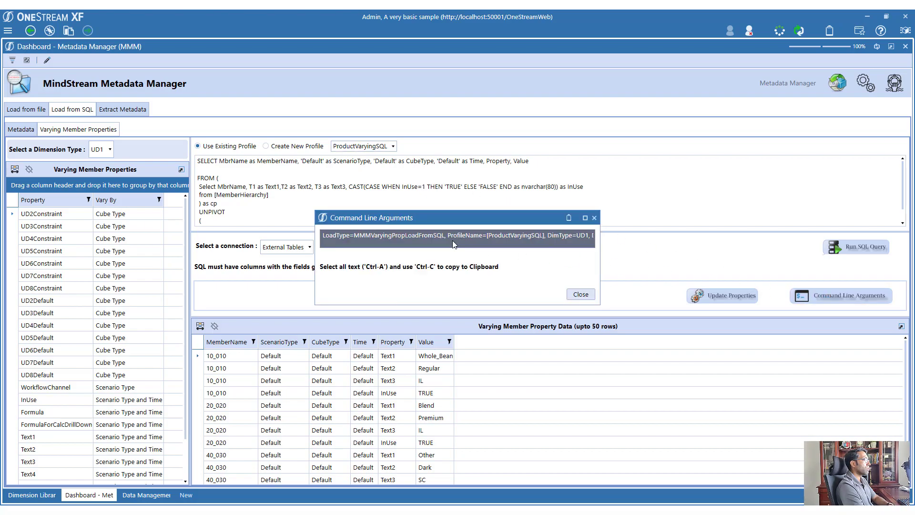
key(ctrl+a)
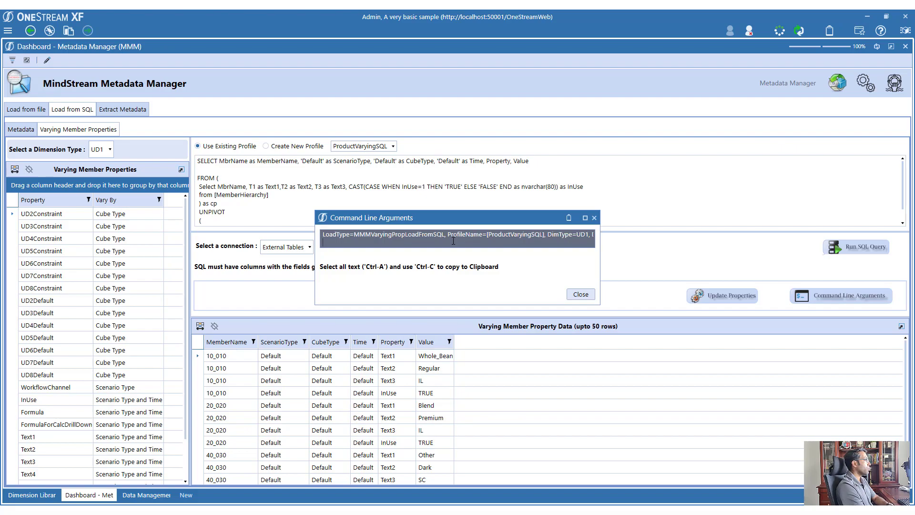
key(ctrl+c)
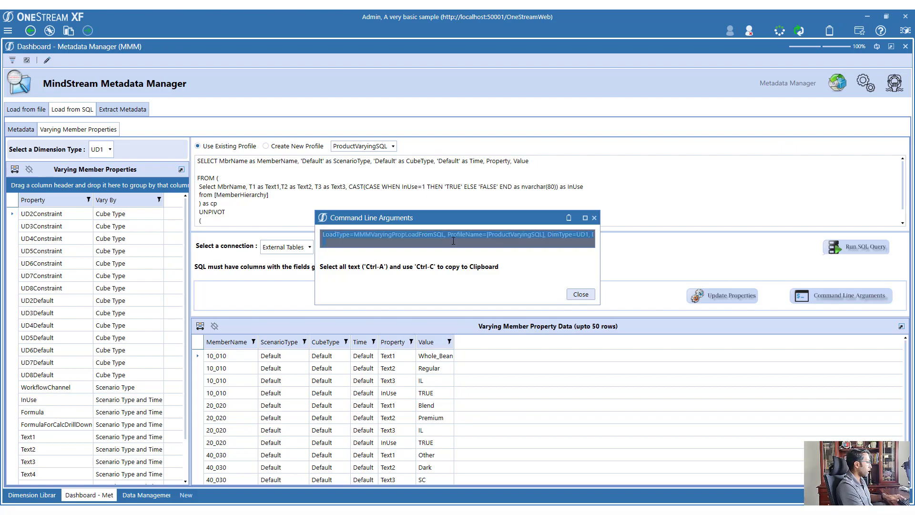
click(580, 294)
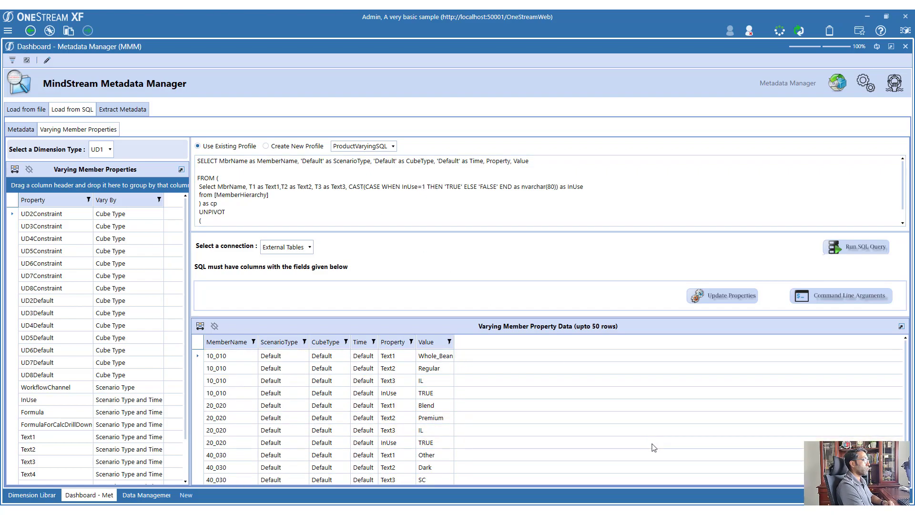
Switch to PowerShell ISE and replace the entire last ExecuteStep argument, including its SQL query, with the copied ProductVaryingSQL arguments.
key(alt+Tab)
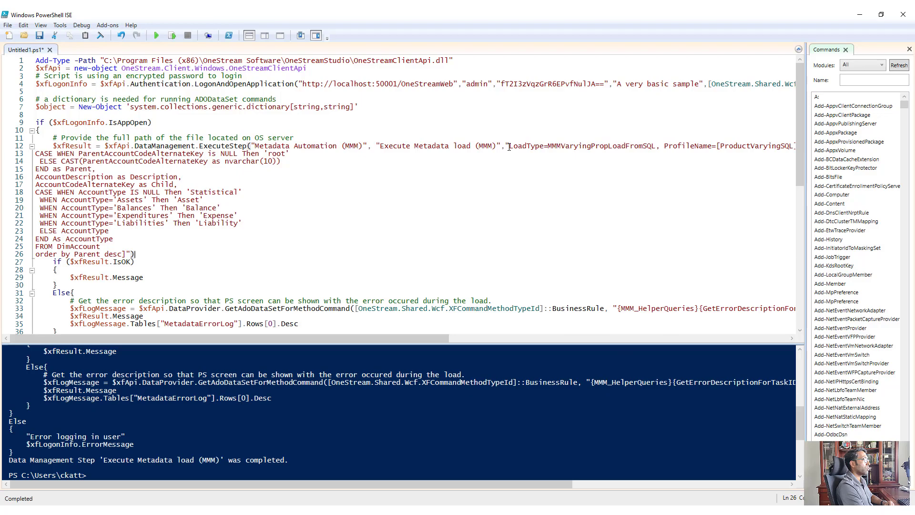
drag(509, 146, 124, 253)
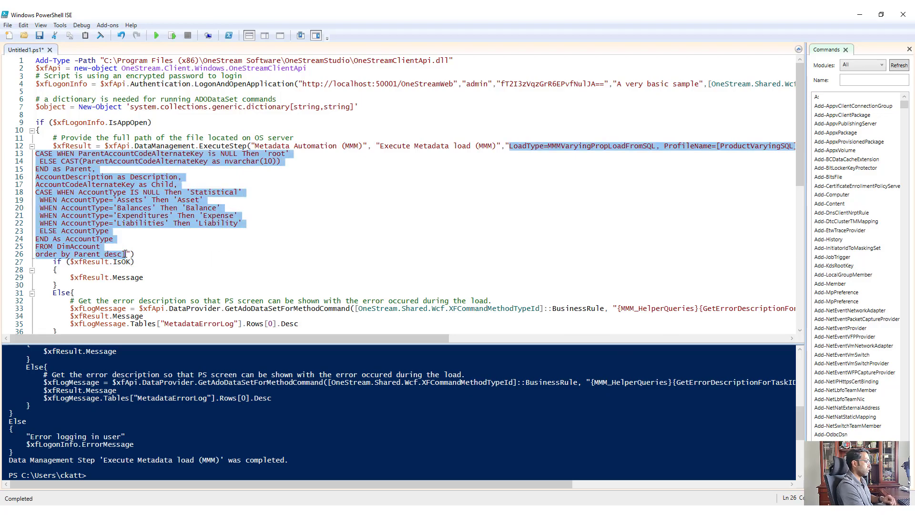
key(Delete)
key(ctrl+v)
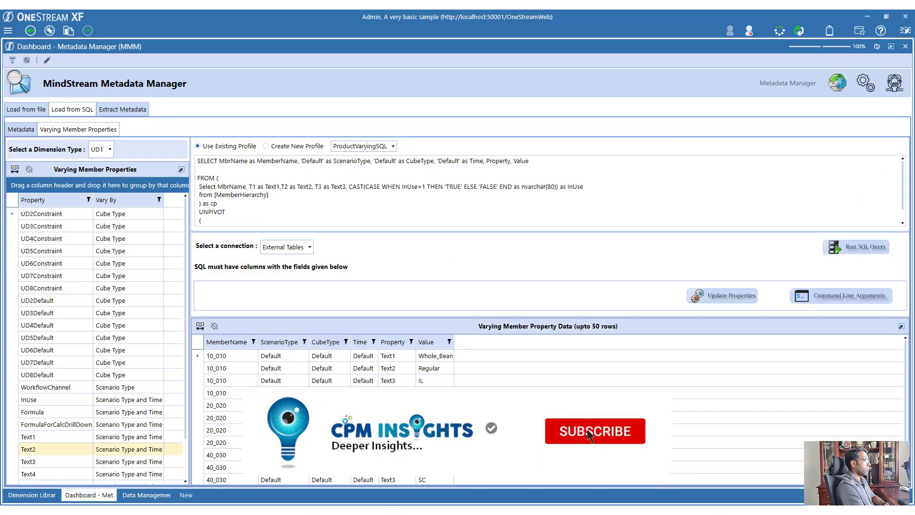
Switch to OneStream's Dimension Library and show the text properties of member 10_010 in the UD1 Products dimension.
click(32, 494)
click(46, 198)
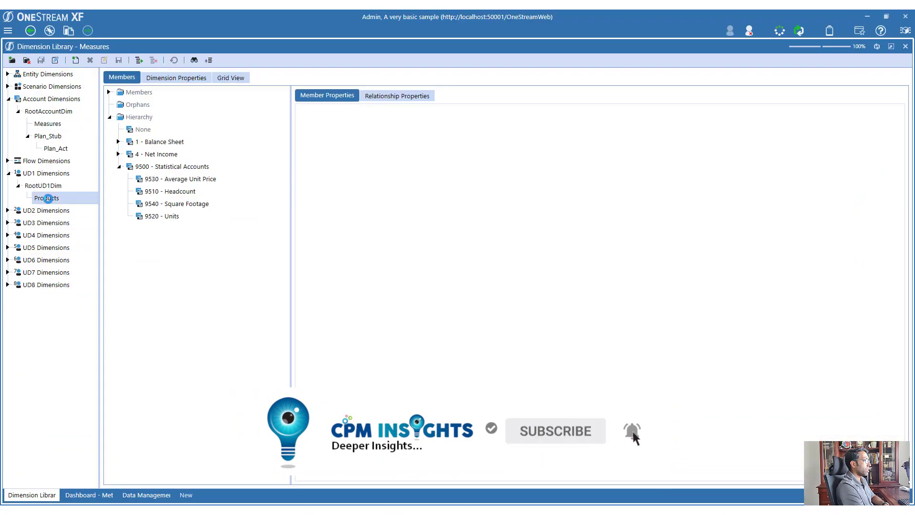
click(178, 180)
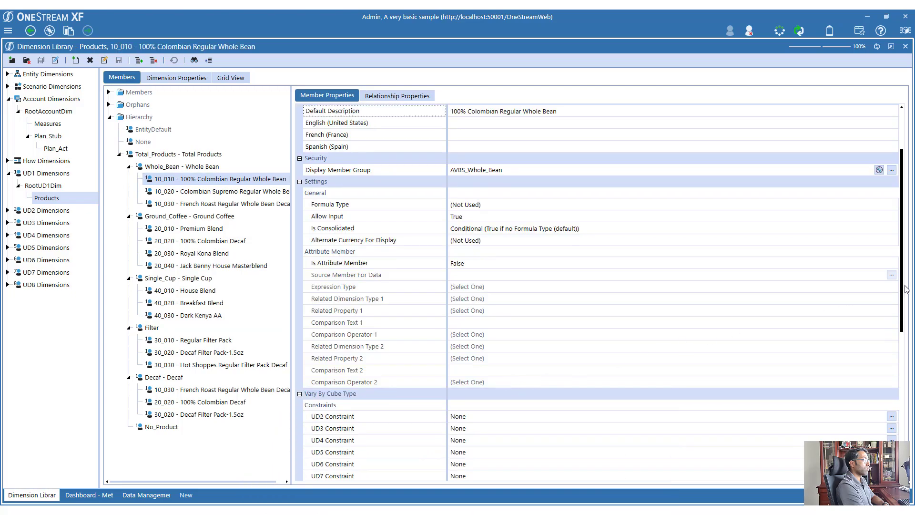
scroll(500, 390, down, 8)
Clear the default stored Text 1 value of member 10_010 and save the member.
double_click(481, 392)
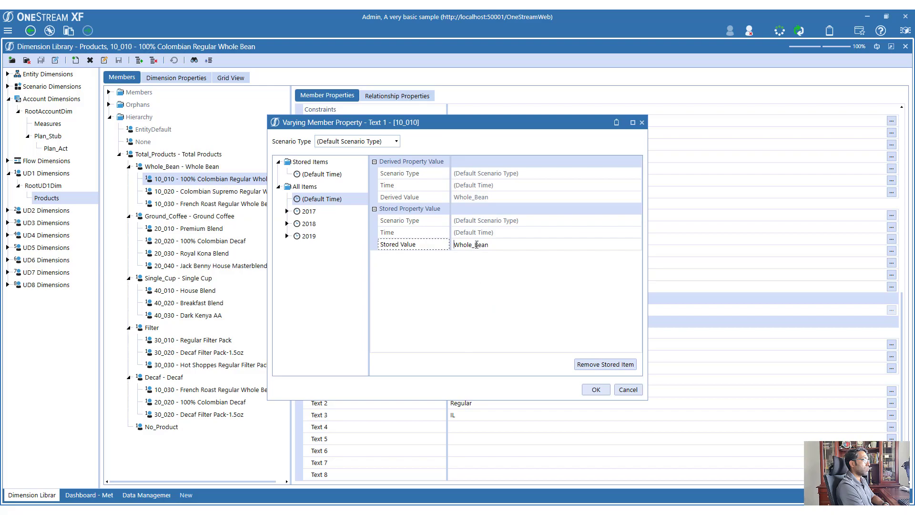
drag(477, 244, 453, 245)
key(BackSpace)
click(596, 390)
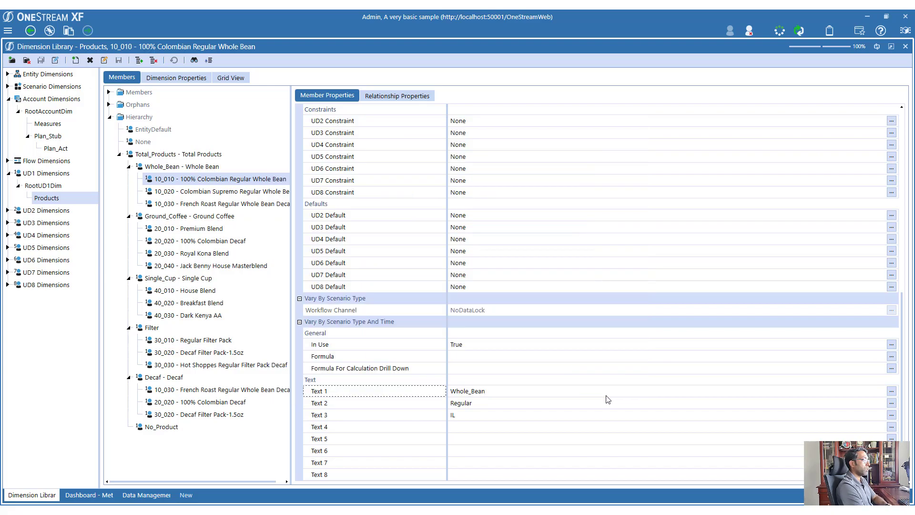
click(118, 60)
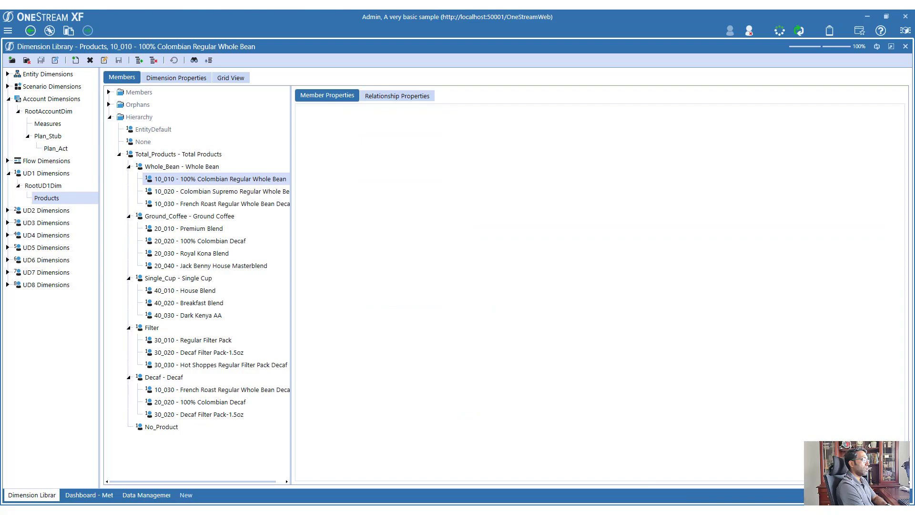
Switch to PowerShell ISE and run the script with the ProductVaryingSQL arguments.
key(alt+Tab)
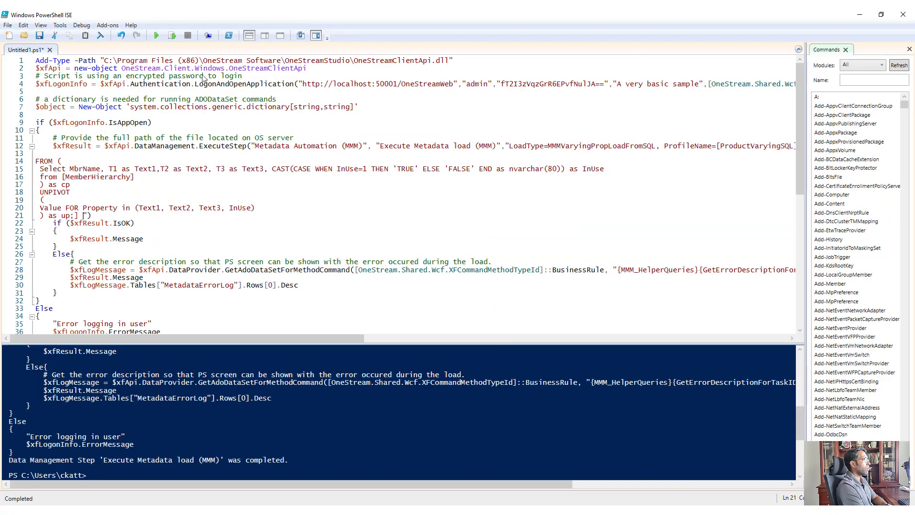
click(156, 36)
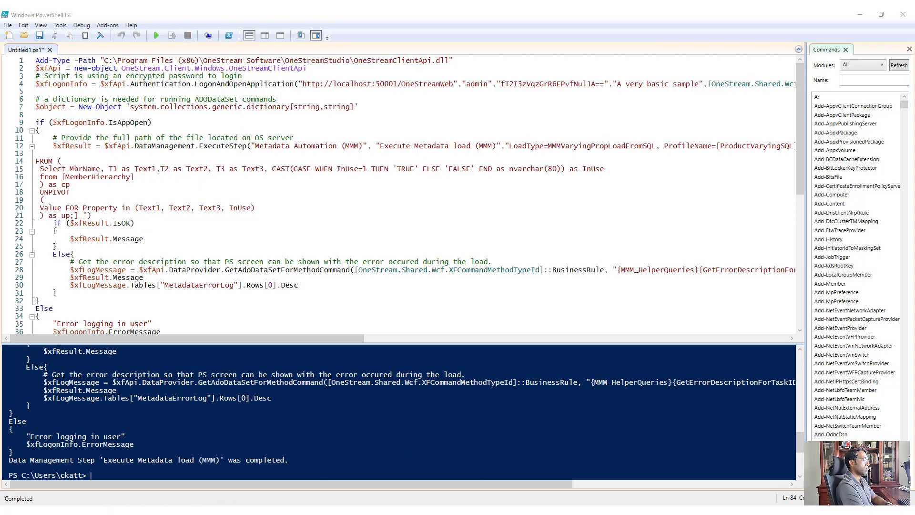
Switch to OneStream's Dimension Library, reload member 10_010 of the Products dimension and check its text properties.
key(alt+Tab)
click(165, 190)
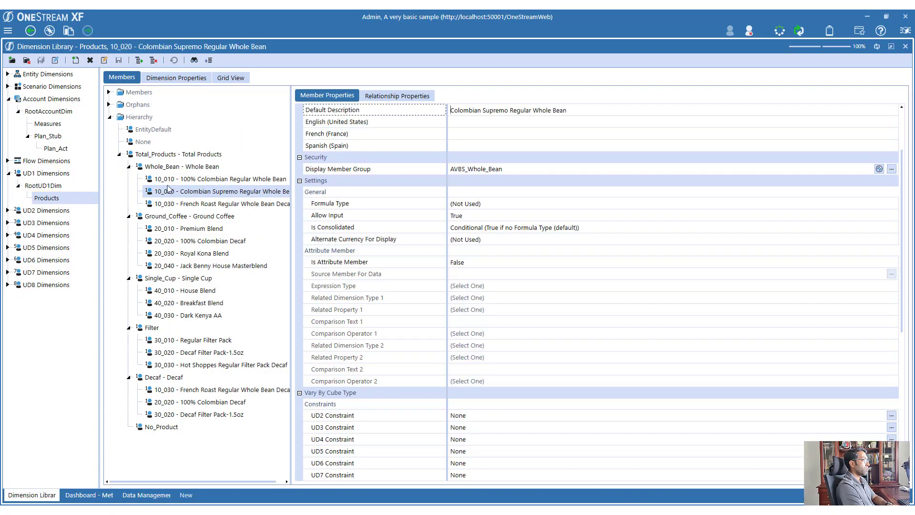
click(186, 179)
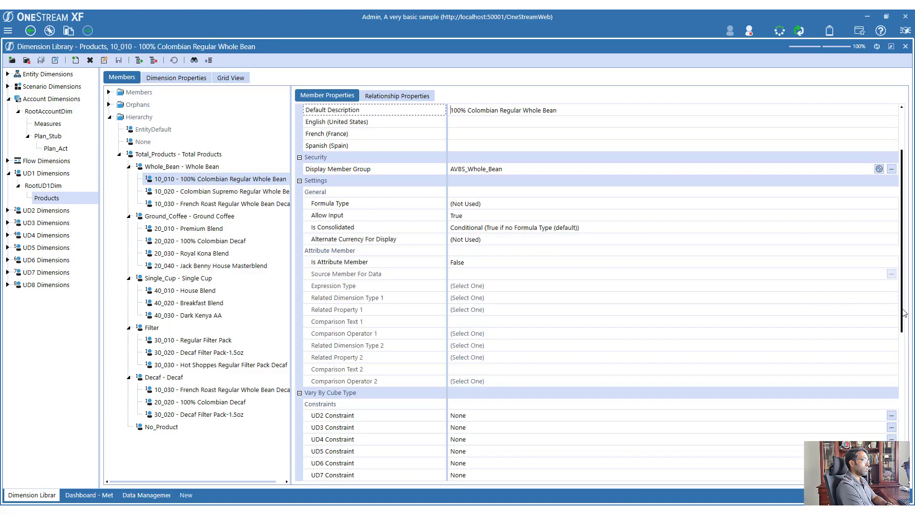
scroll(601, 295, down, 8)
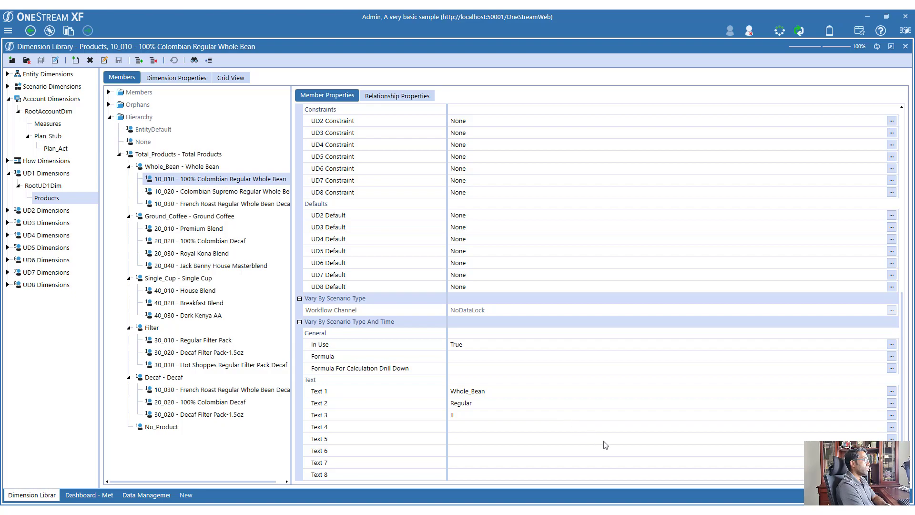
Go to the Metadata Manager dashboard in OneStream and choose the Entity dimension type with its Geography profile for the metadata file load.
key(alt+Tab)
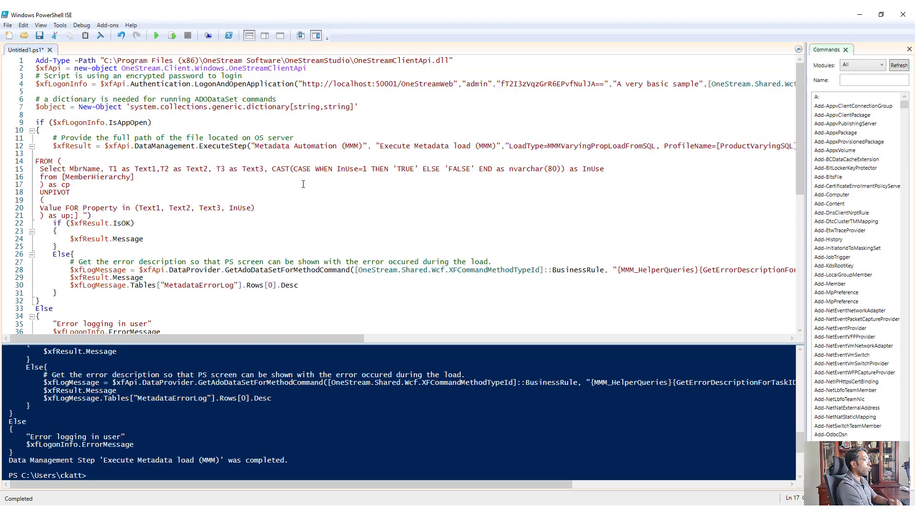
key(alt+Tab)
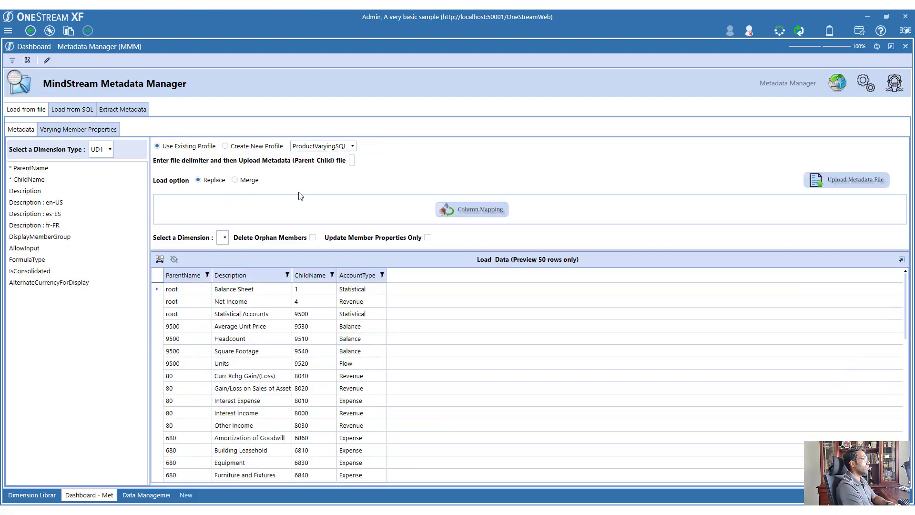
click(310, 147)
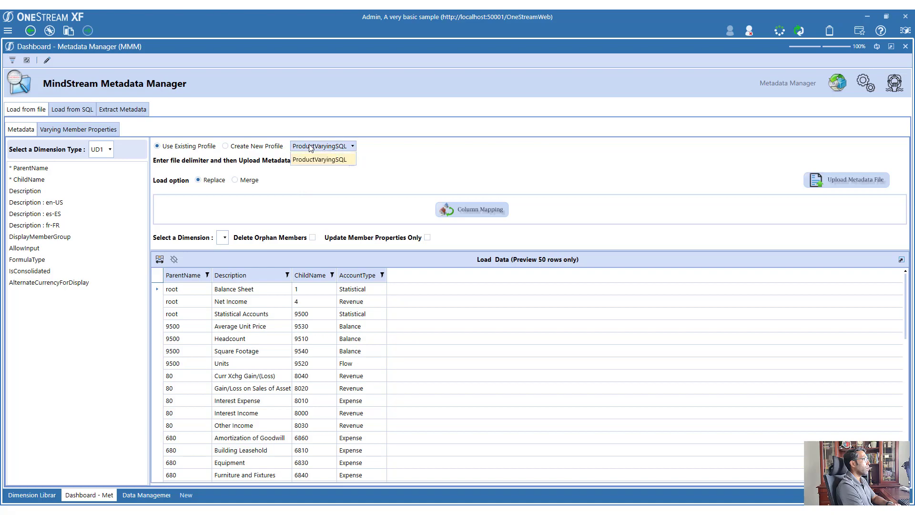
click(111, 153)
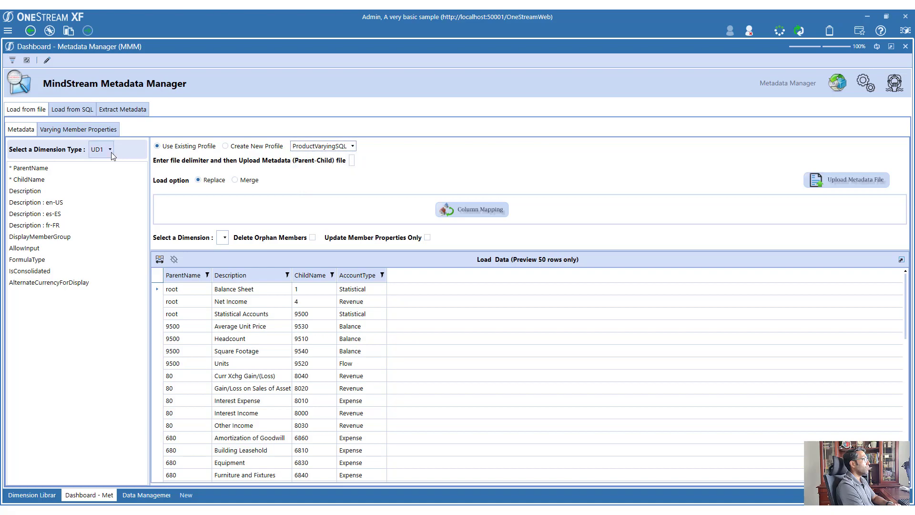
click(101, 166)
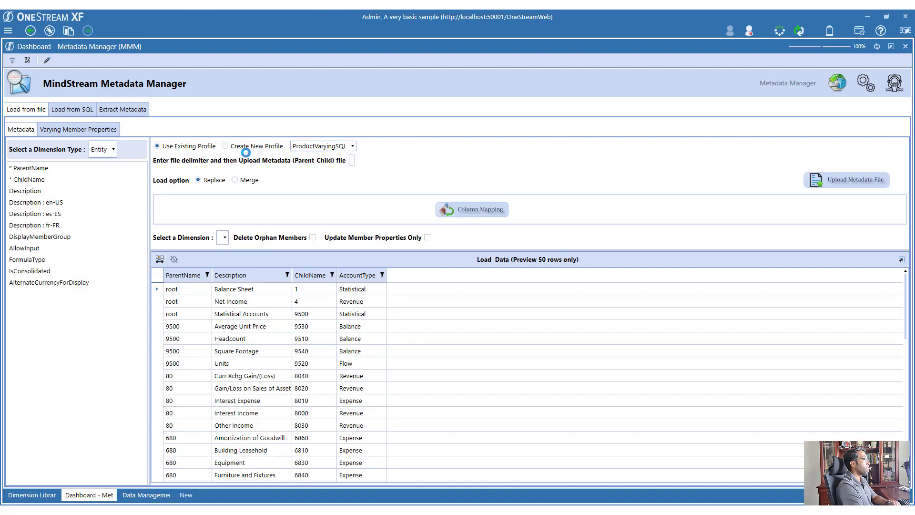
click(298, 148)
click(309, 158)
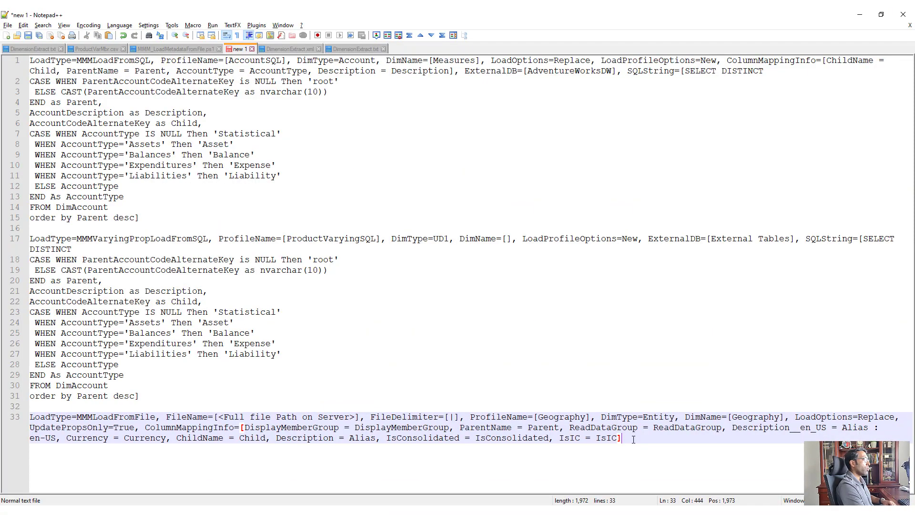
In Notepad++, replace the server file path placeholder in the Geography command line arguments with C:\OSTools\DimensionExtract.txt.
drag(634, 439, 19, 417)
click(292, 438)
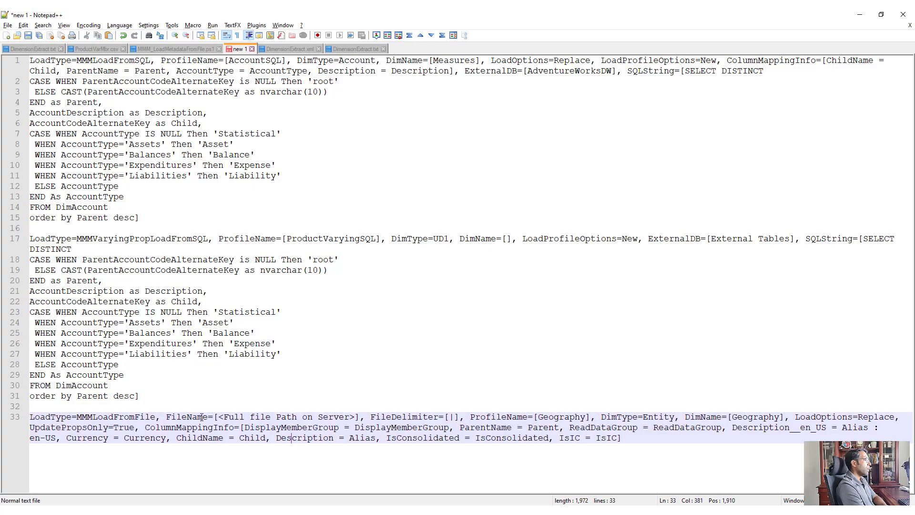
drag(218, 417, 354, 418)
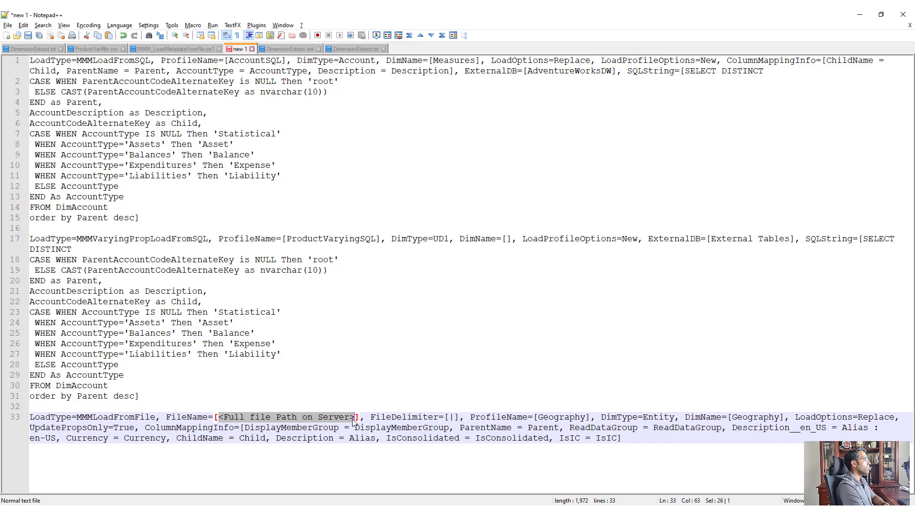
right_click(38, 50)
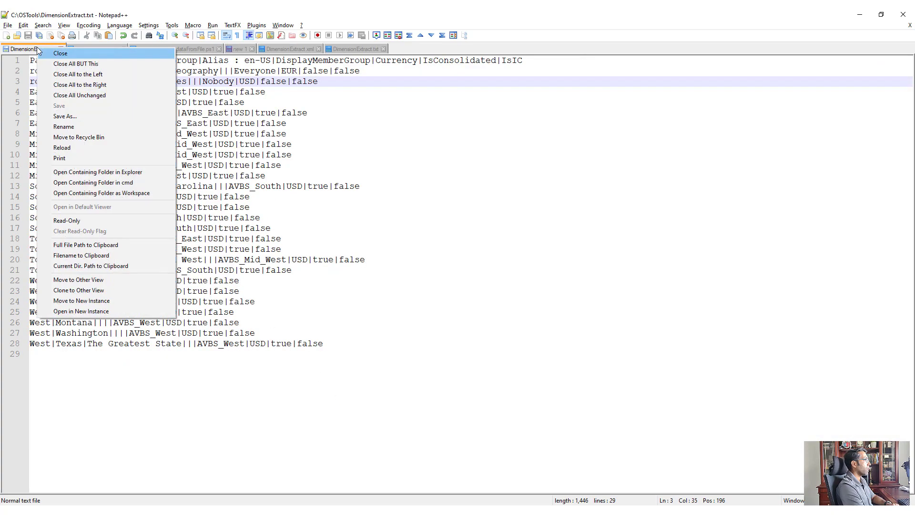
click(104, 242)
click(353, 49)
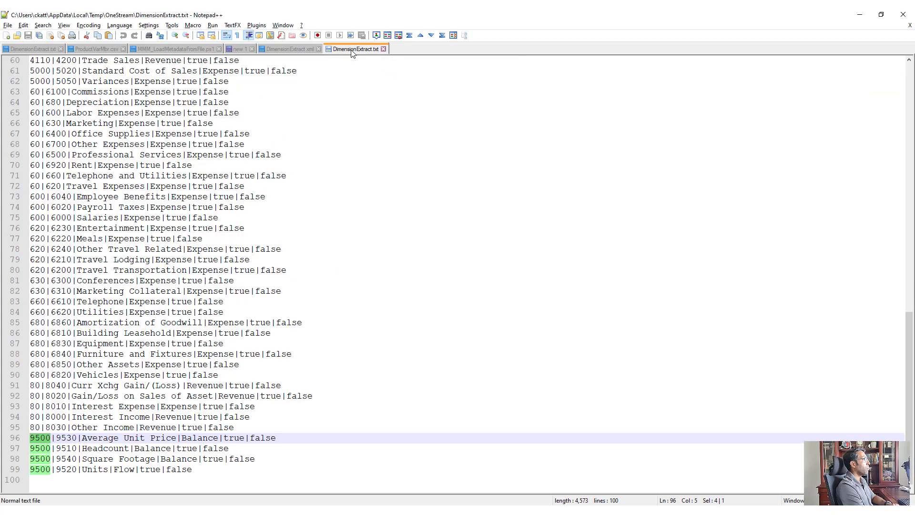
click(240, 49)
text(C:\OSTools\DimensionExtract.txt)
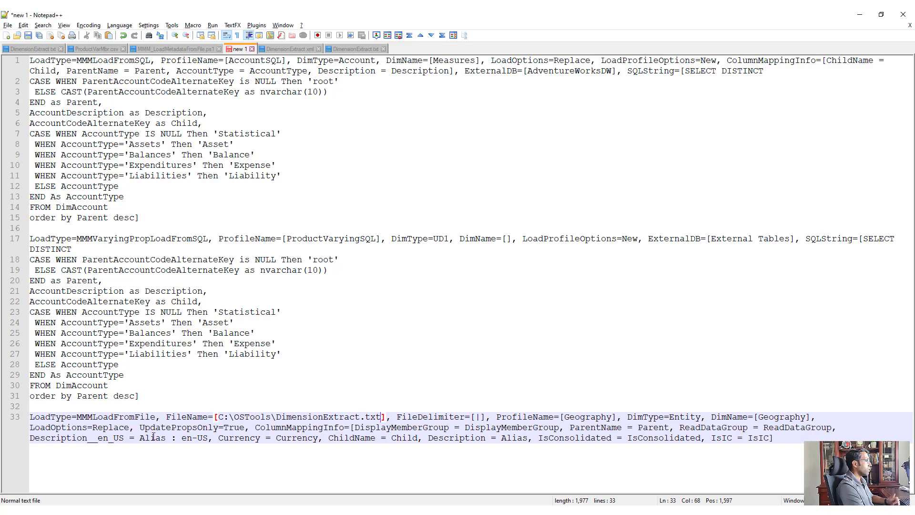
Copy the complete Geography arguments into PowerShell ISE, replacing the last ExecuteStep argument and its SQL query, and run the script.
drag(773, 438, 23, 415)
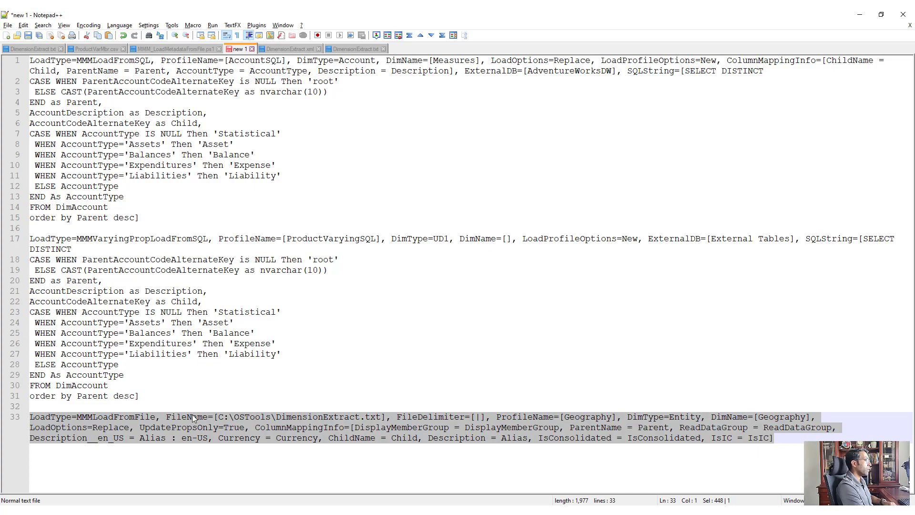
key(alt+Tab)
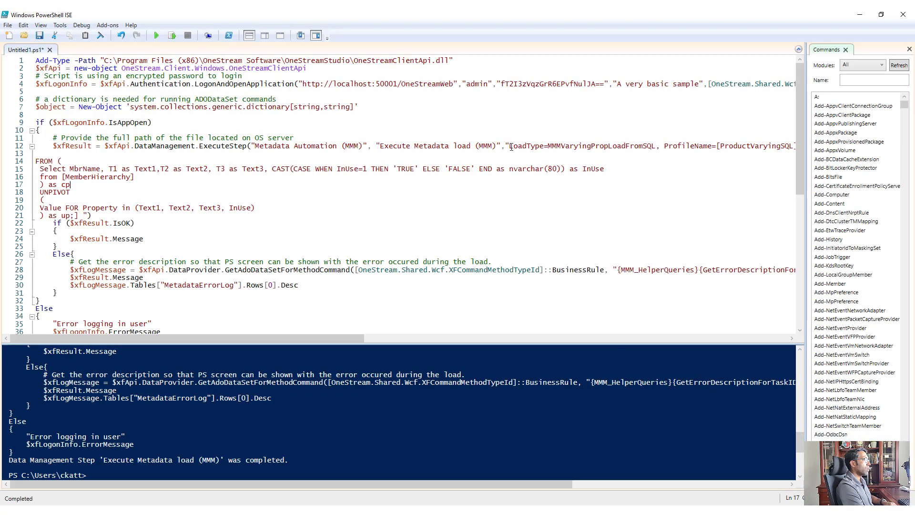
drag(509, 147, 84, 217)
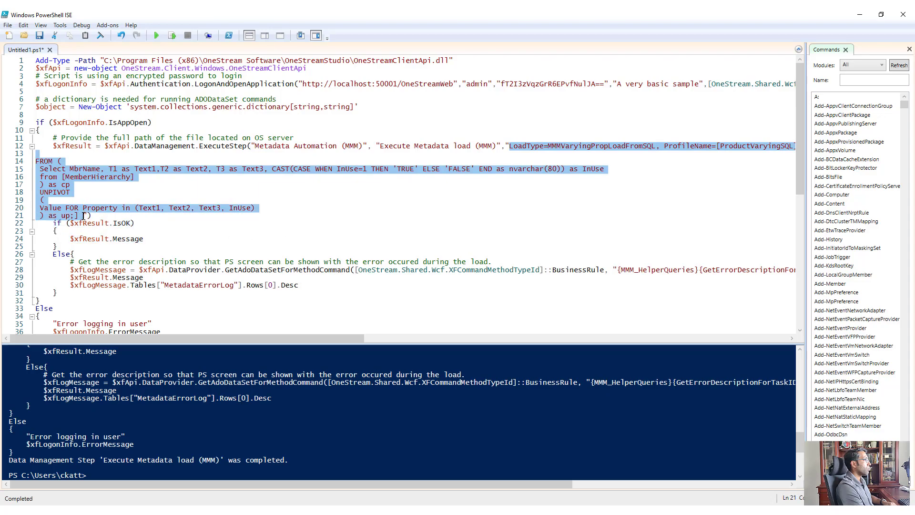
key(ctrl+v)
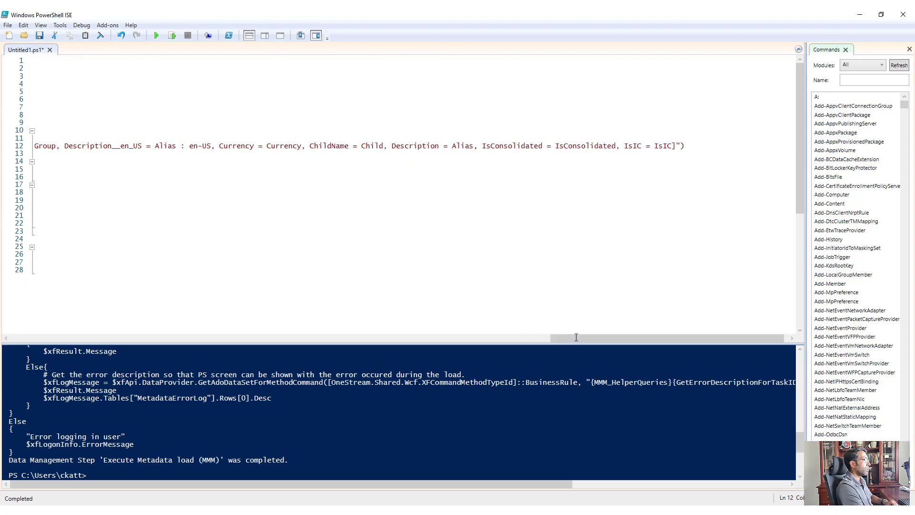
drag(577, 337, 9, 339)
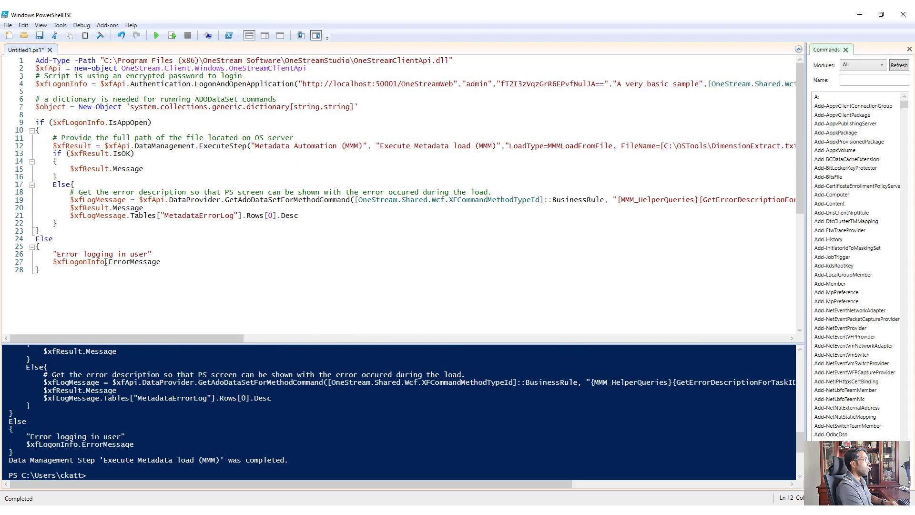
click(142, 226)
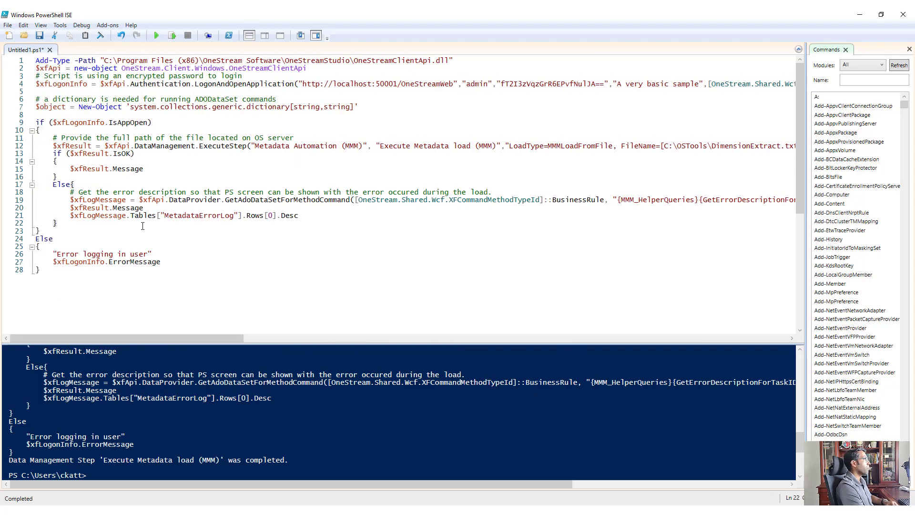
click(156, 36)
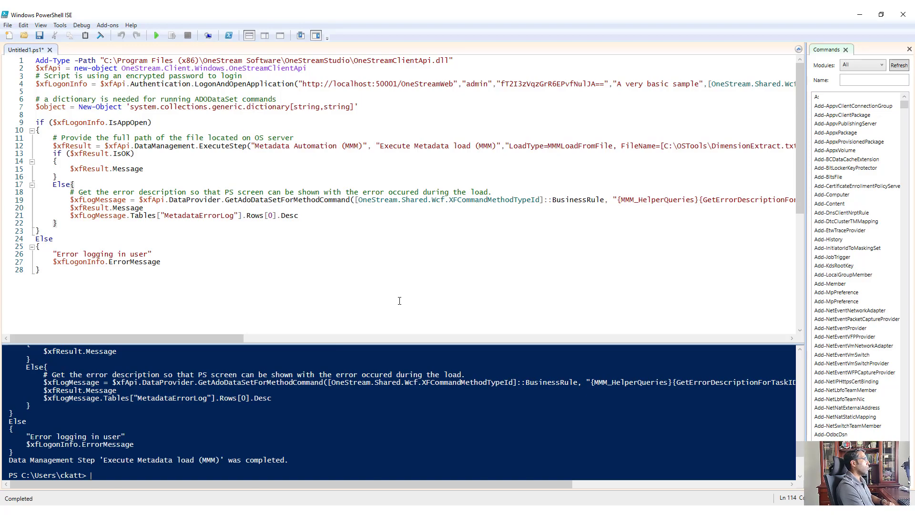
Switch to the Metadata Manager help document and read the section on loading a pre-build OneStream metadata file from external and internal servers.
key(alt+Tab)
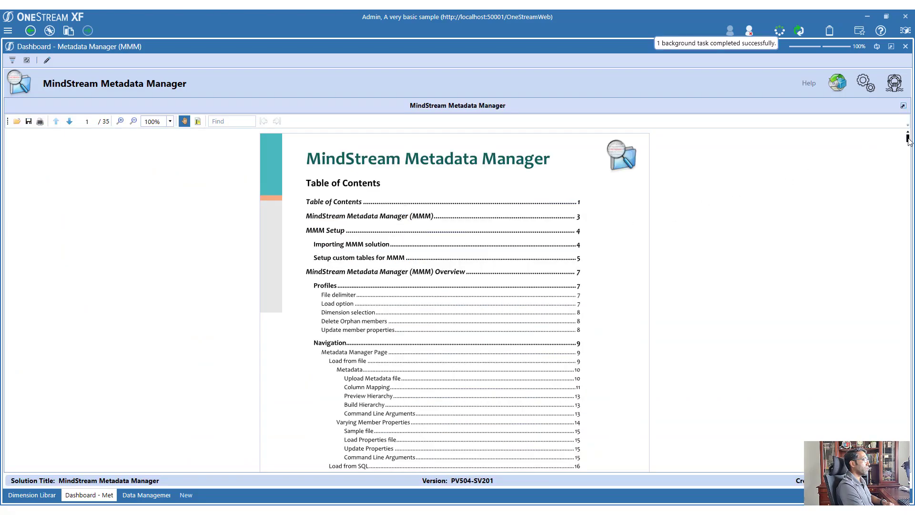
drag(908, 138, 908, 162)
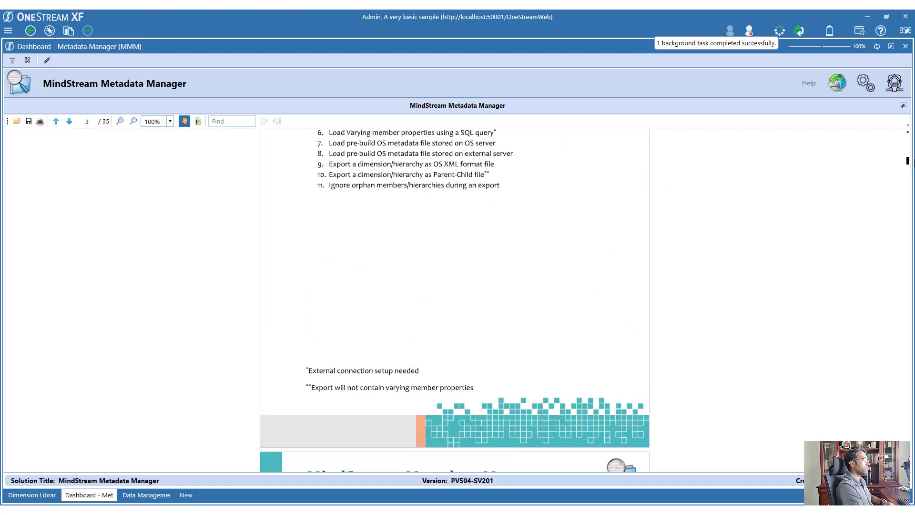
scroll(887, 160, up, 10)
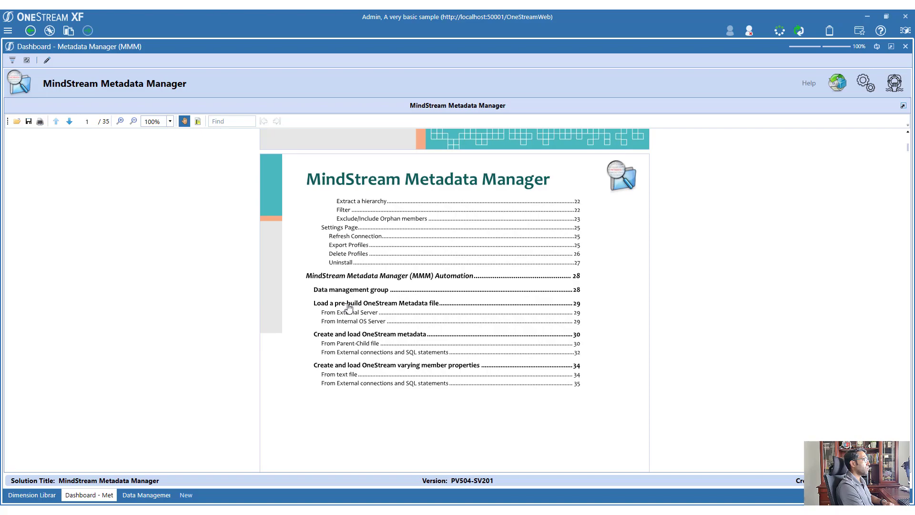
click(348, 305)
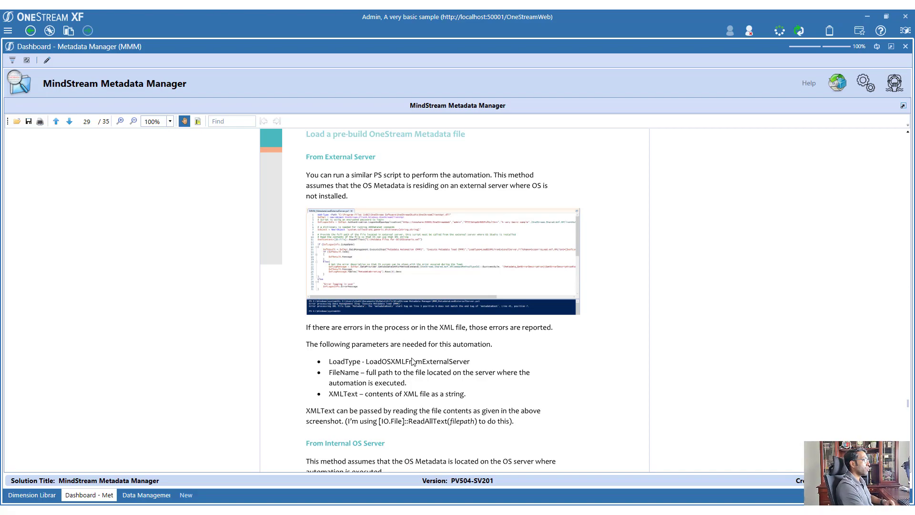
scroll(398, 410, down, 5)
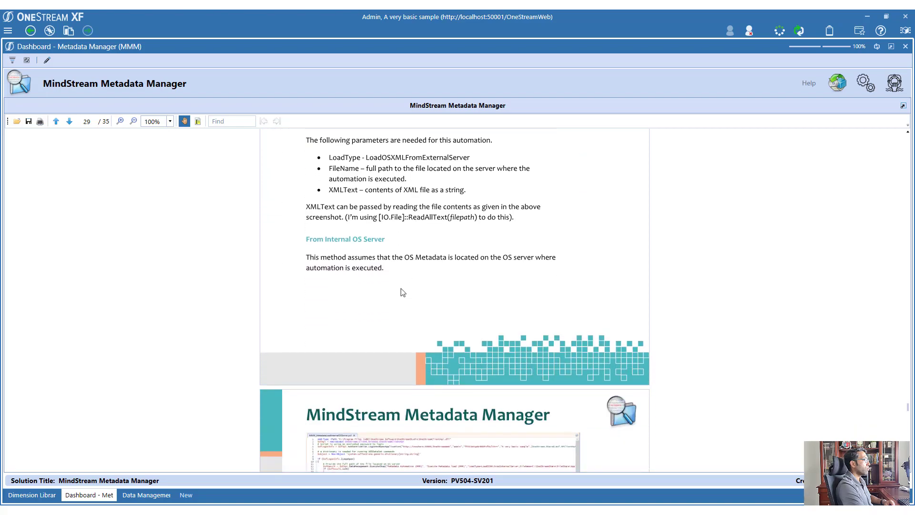
scroll(415, 200, down, 4)
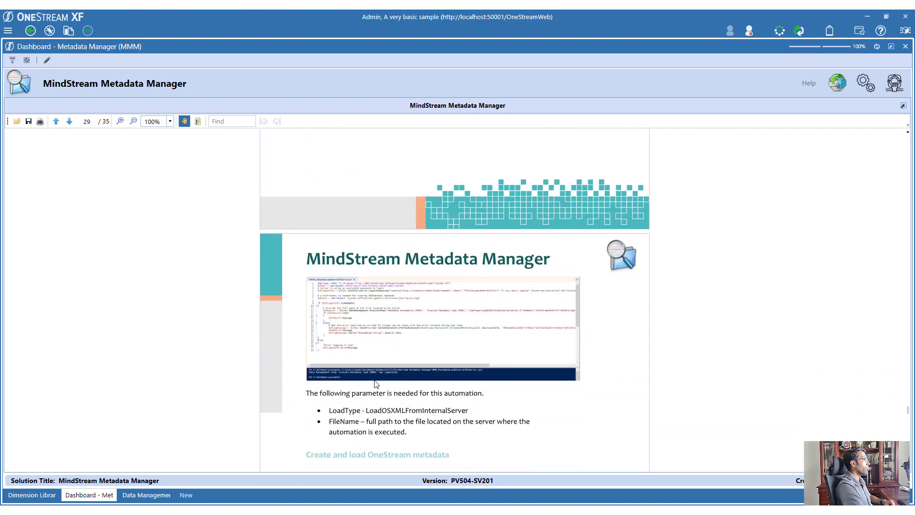
scroll(376, 384, down, 1)
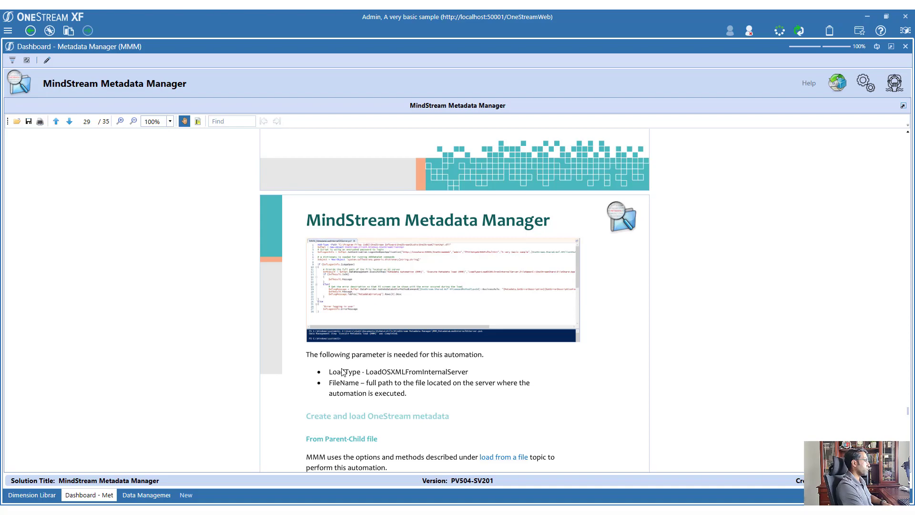